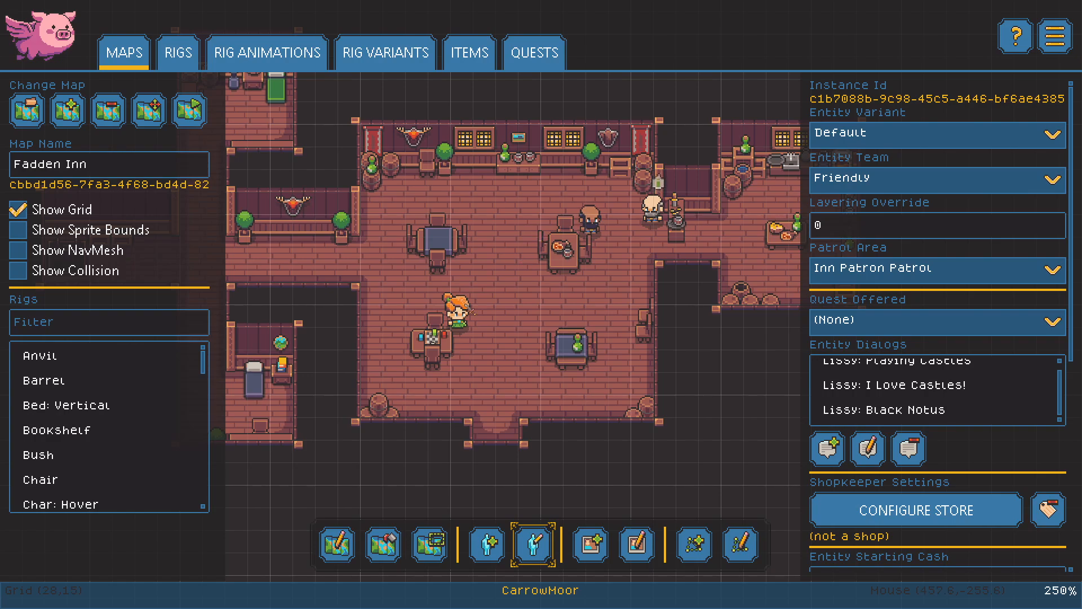
Open the rig editor and examine the Char: Humanoid rig's bones and bone details.
click(184, 55)
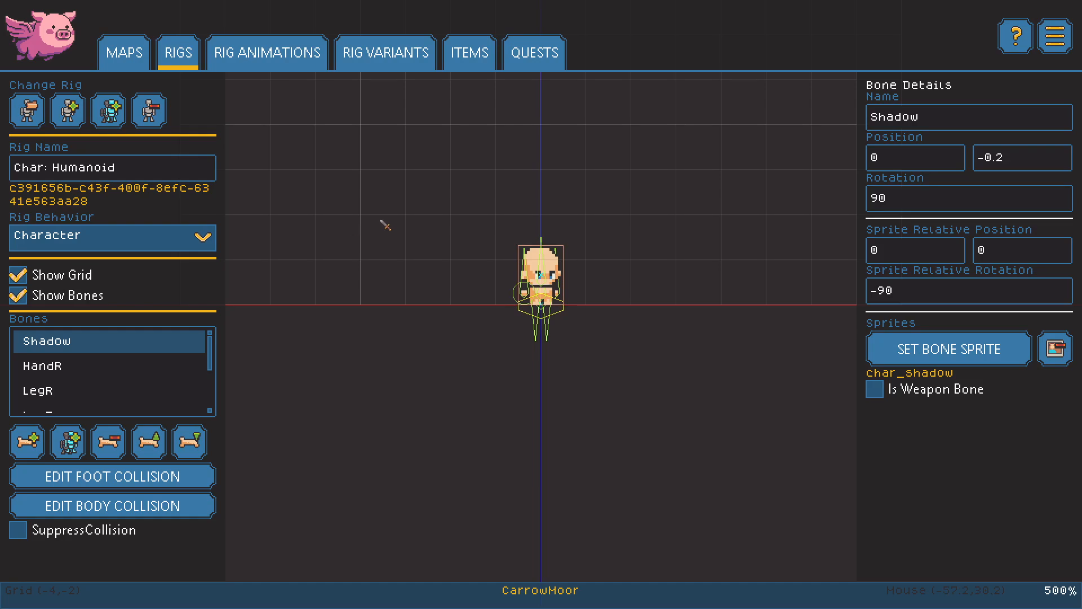
drag(616, 205, 575, 382)
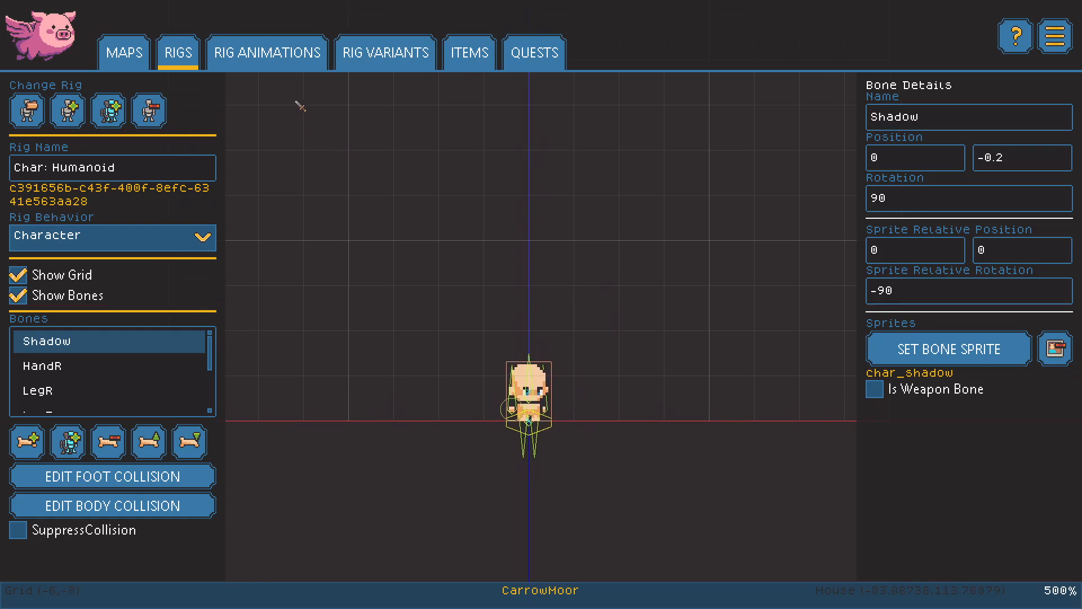
drag(574, 321, 607, 416)
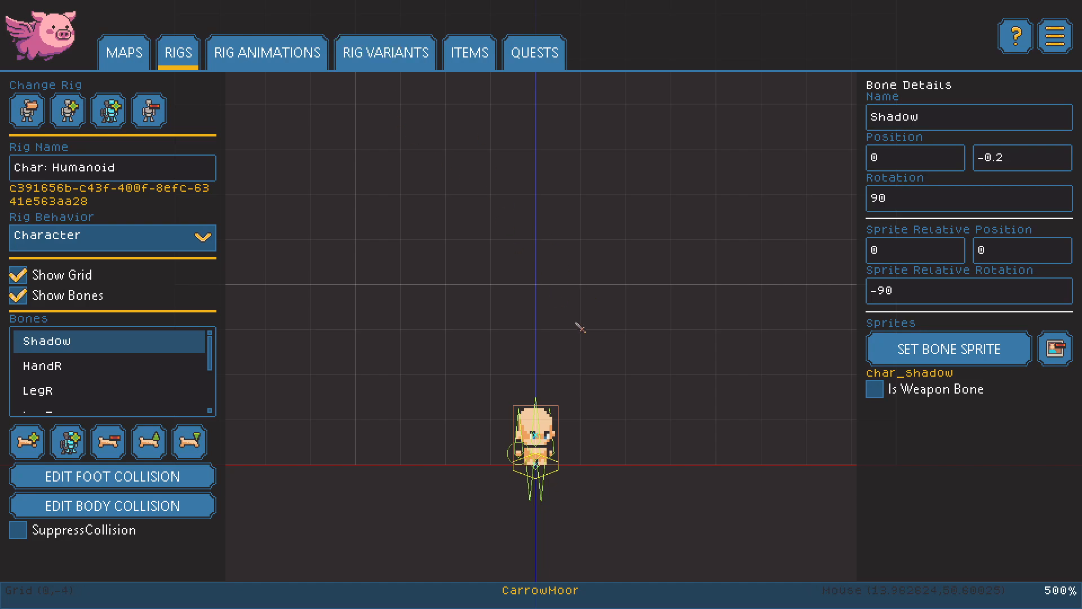
drag(620, 320, 560, 207)
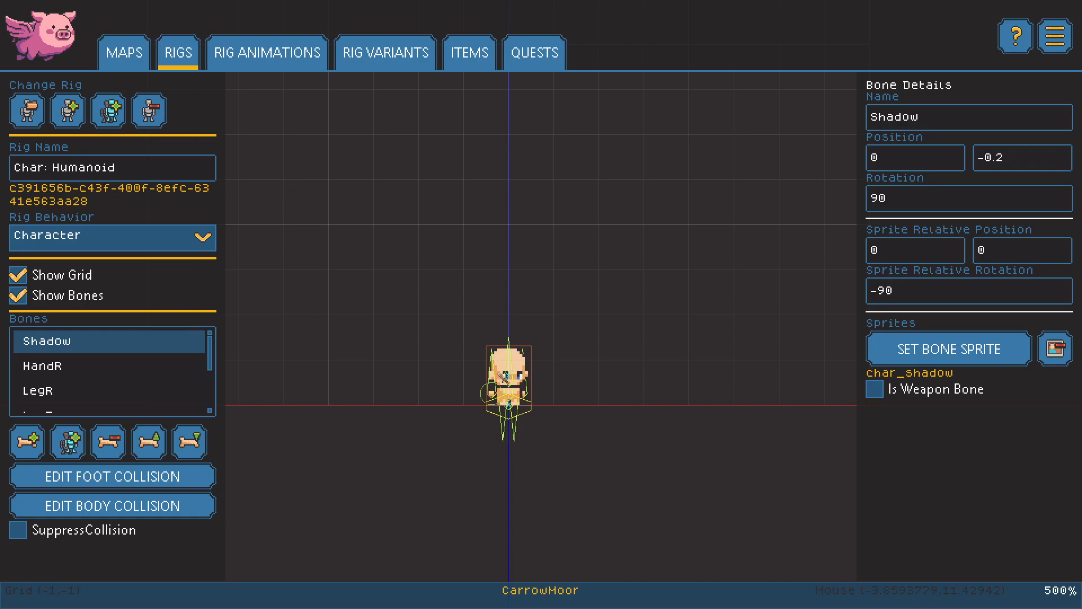
Play the humanoid rig's AttackChop animation several times, and return the timeline to position 0.
click(265, 54)
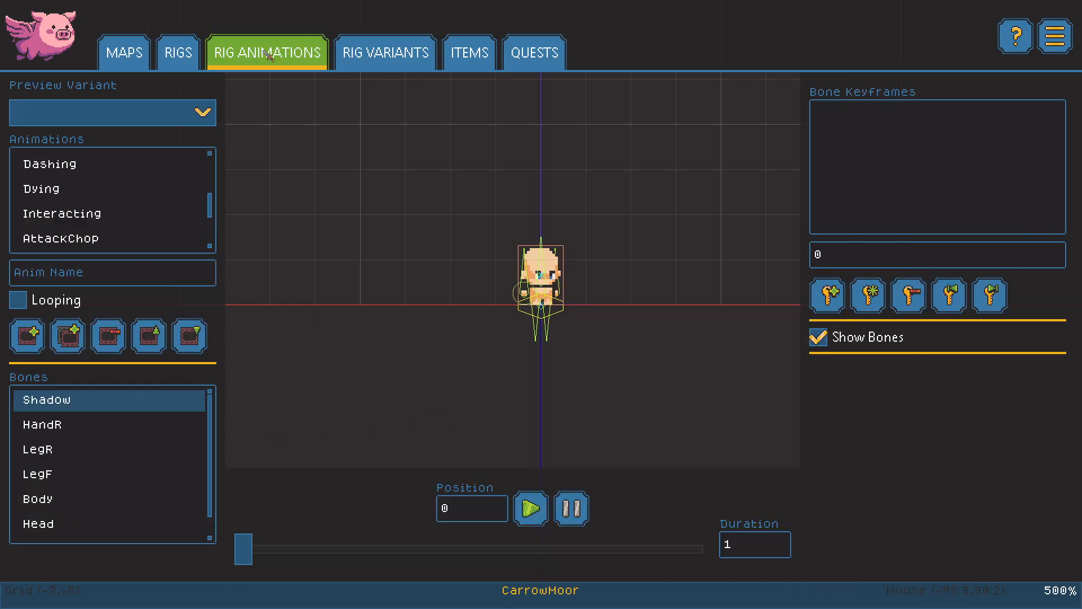
click(104, 239)
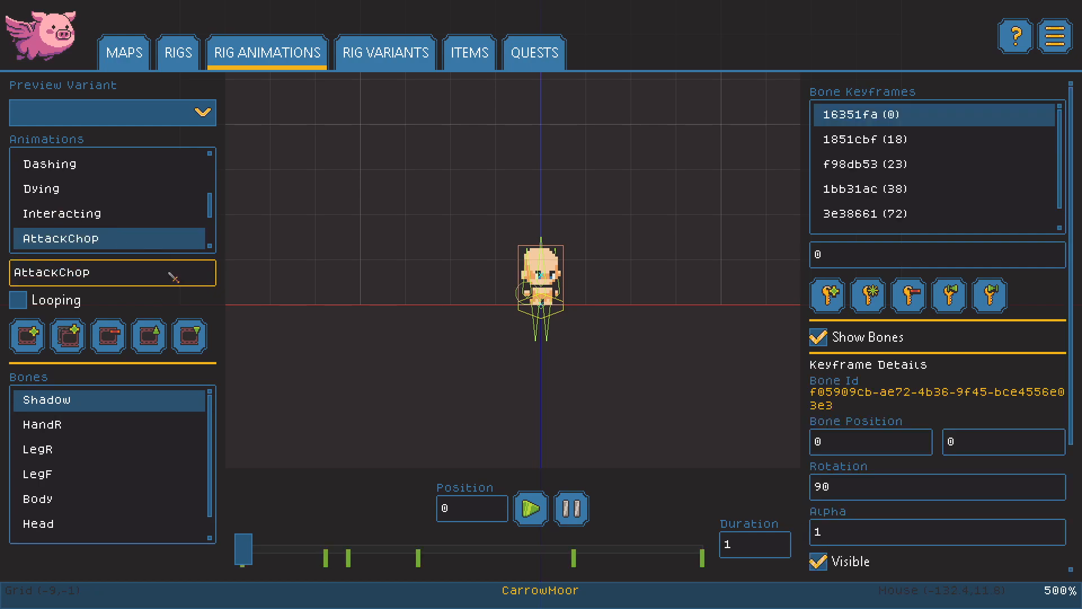
click(530, 509)
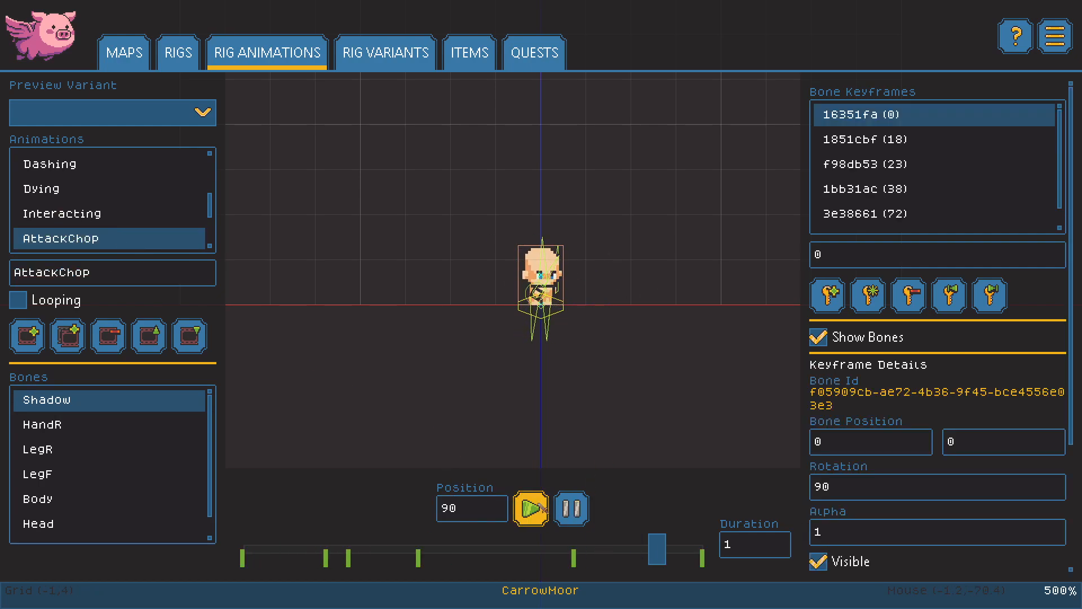
click(530, 509)
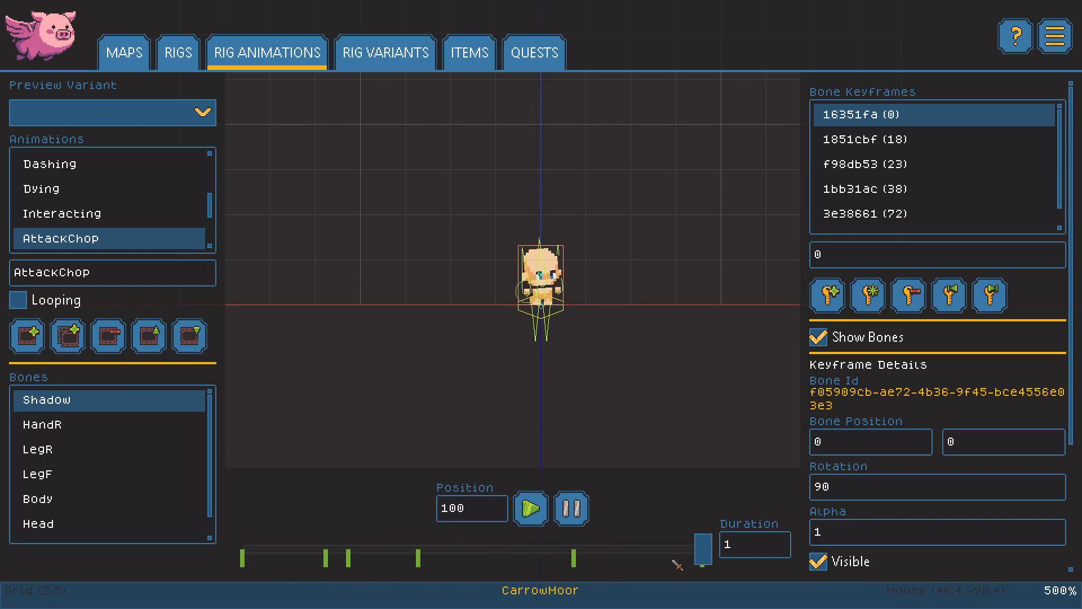
click(530, 509)
drag(702, 550, 207, 559)
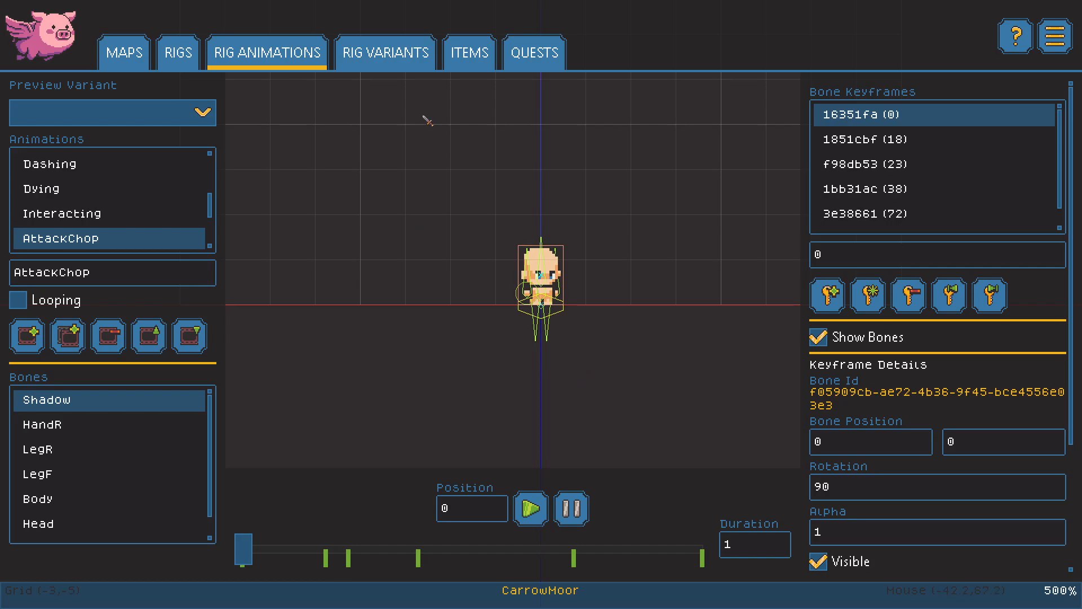
Open the humanoid rig's variants and review the Default variant's sprite and stat settings.
click(385, 63)
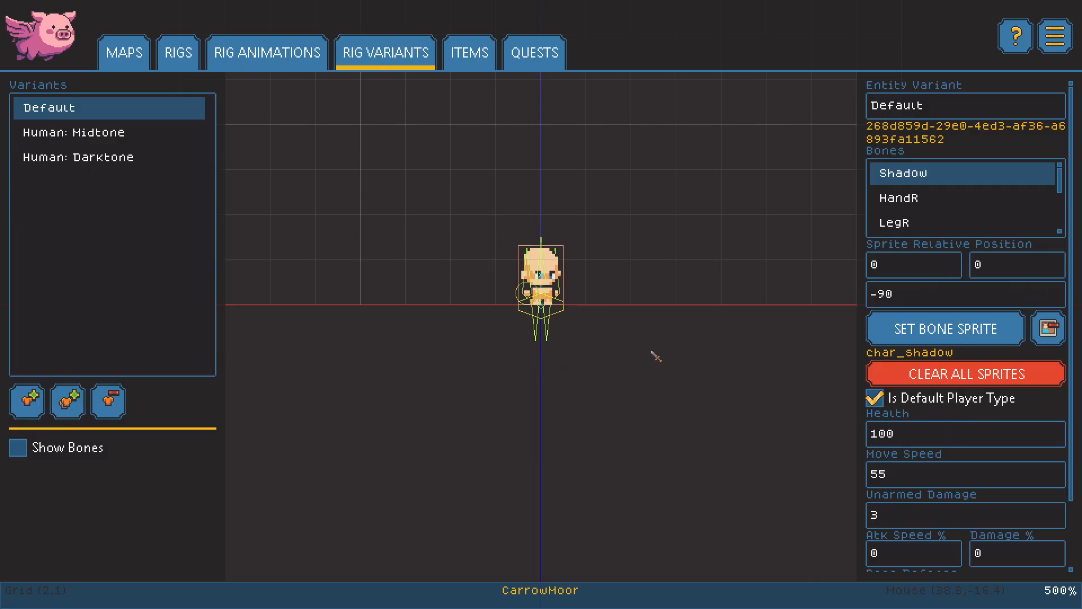
drag(647, 264, 647, 360)
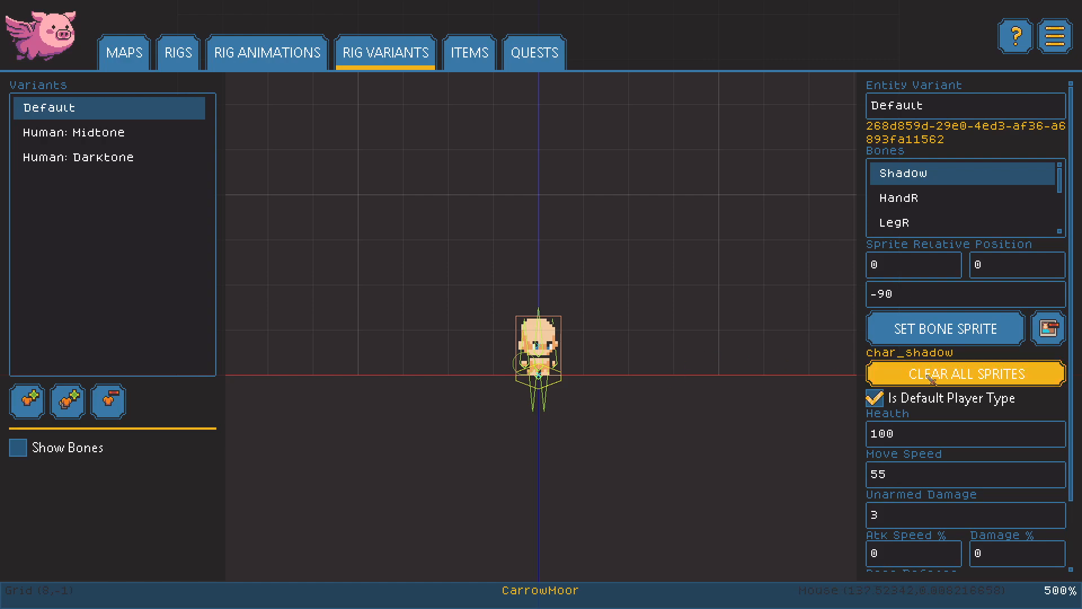
scroll(956, 436, down, 2)
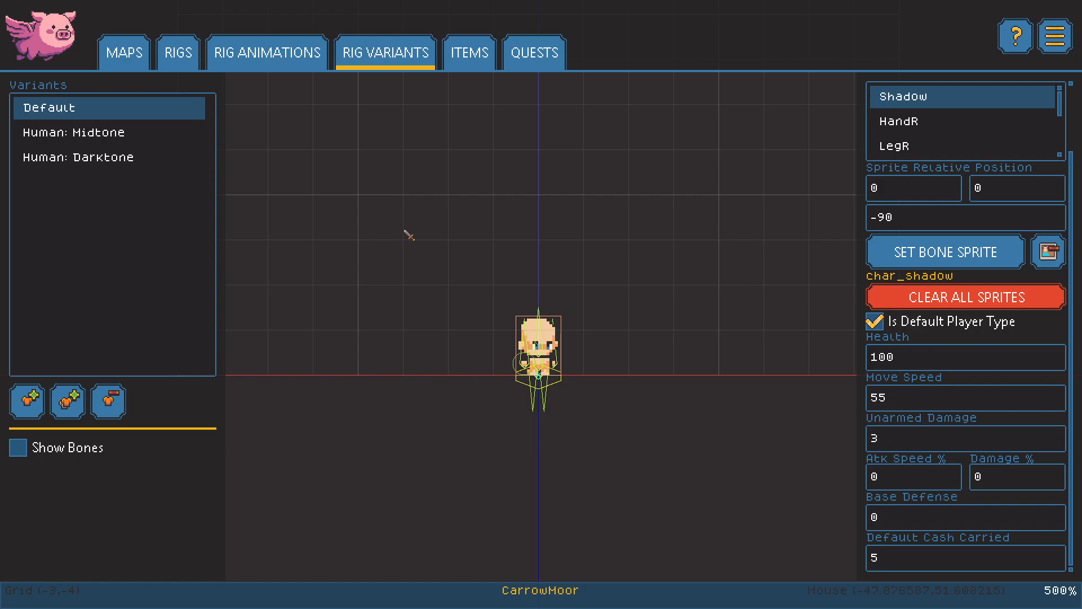
Compare the looks of the Human: Midtone, Human: Darktone and Default variants, ending on Default.
click(97, 137)
click(112, 160)
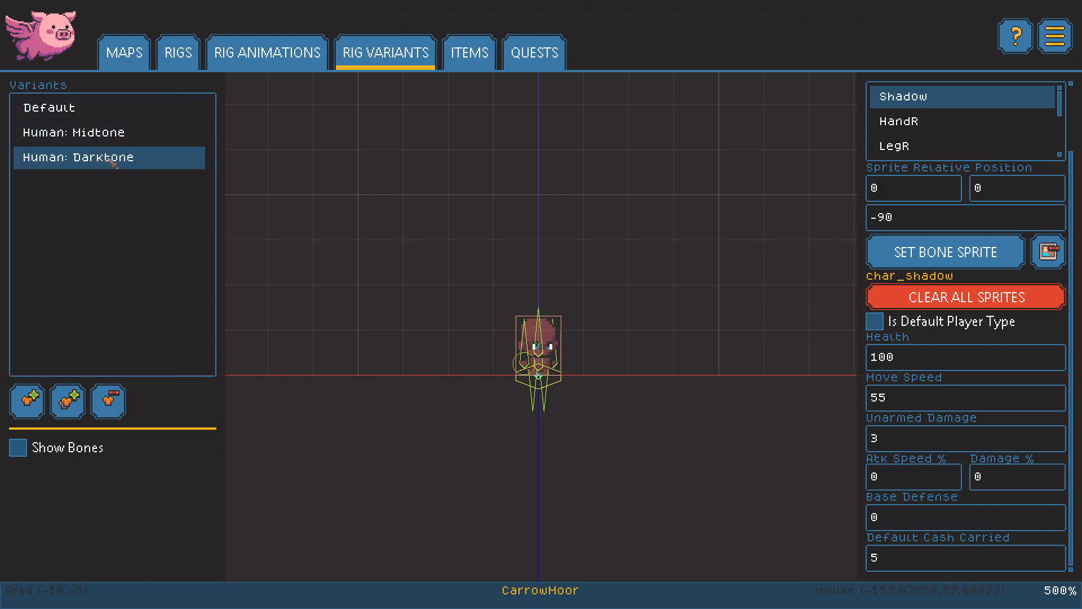
click(122, 134)
click(108, 112)
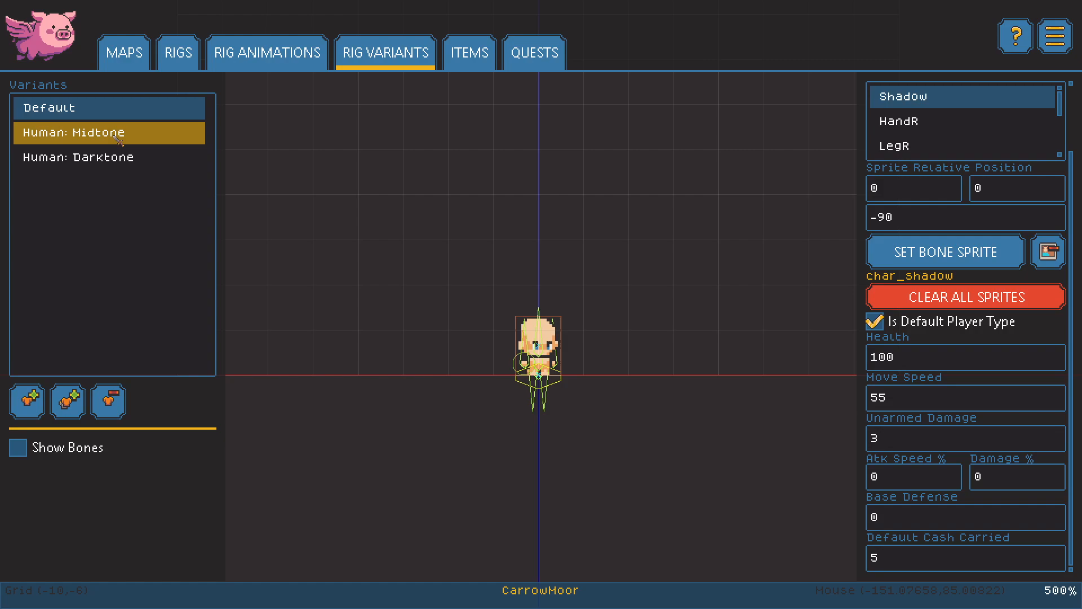
click(120, 138)
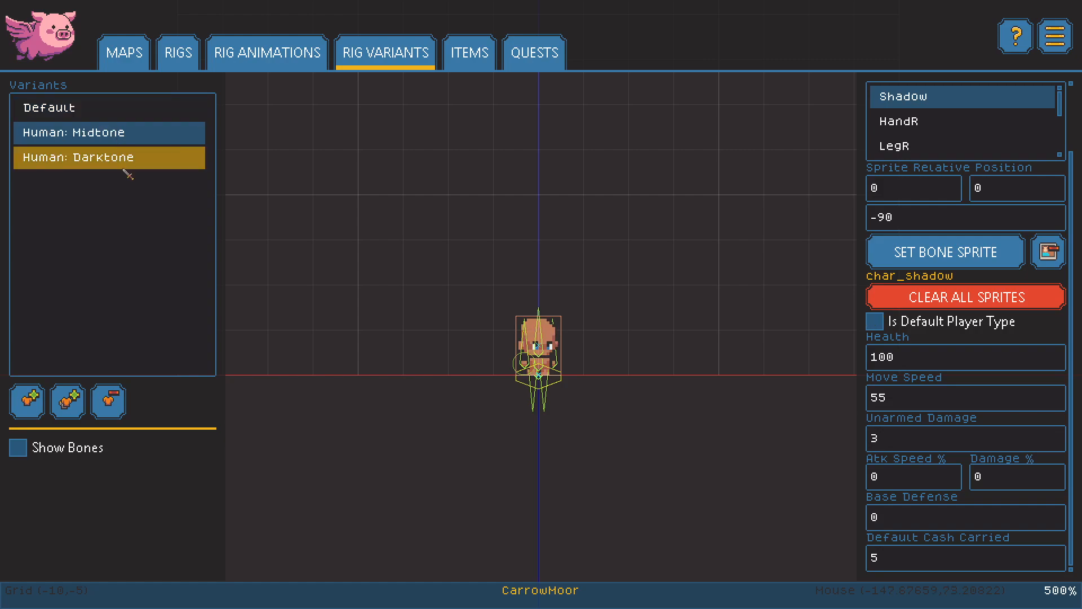
click(125, 165)
click(90, 114)
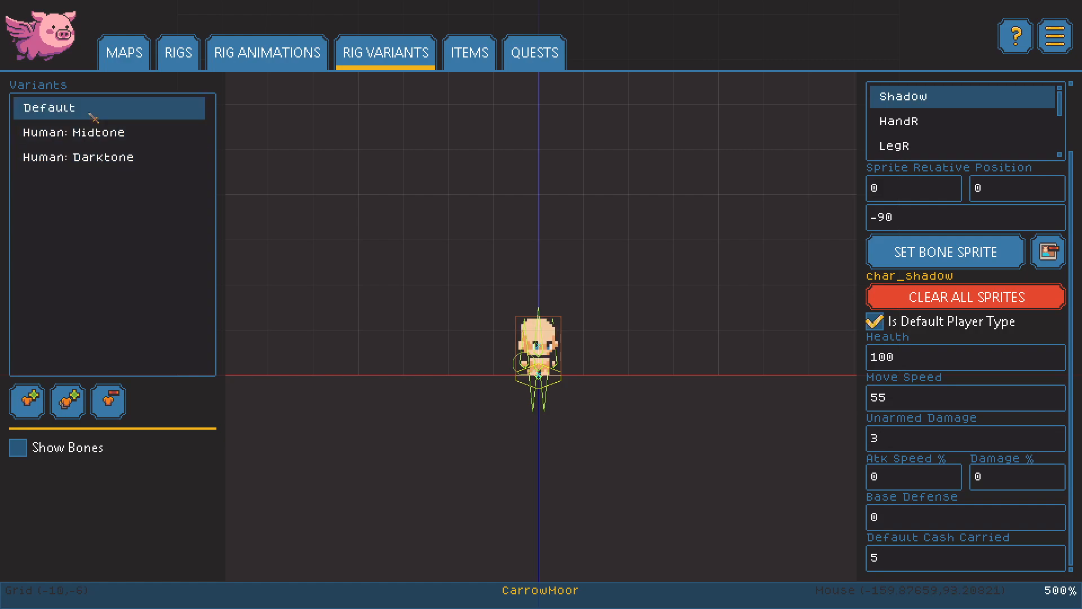
click(119, 139)
click(121, 161)
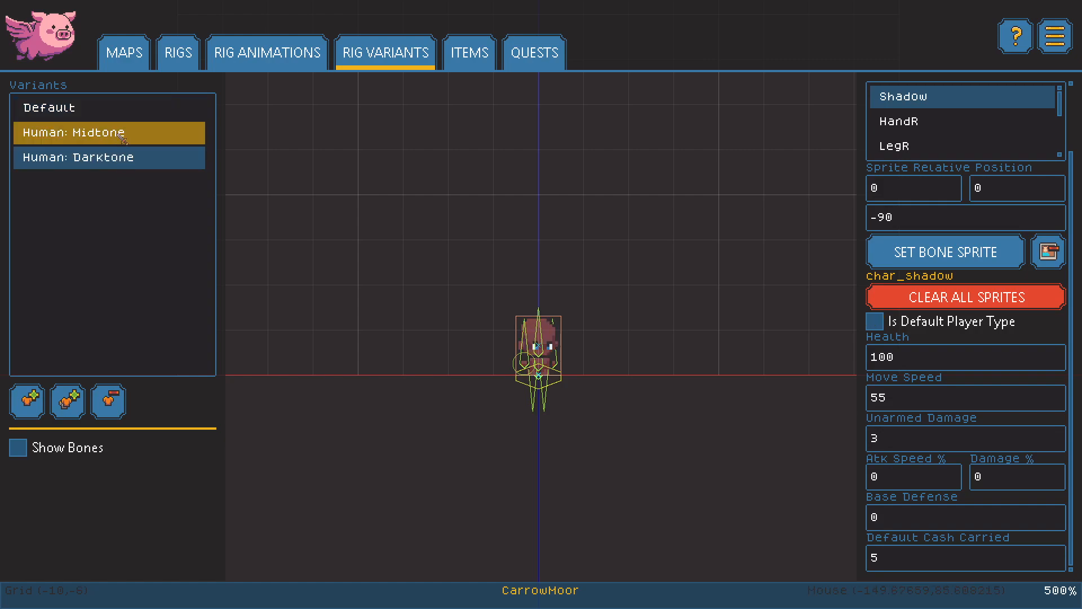
click(120, 136)
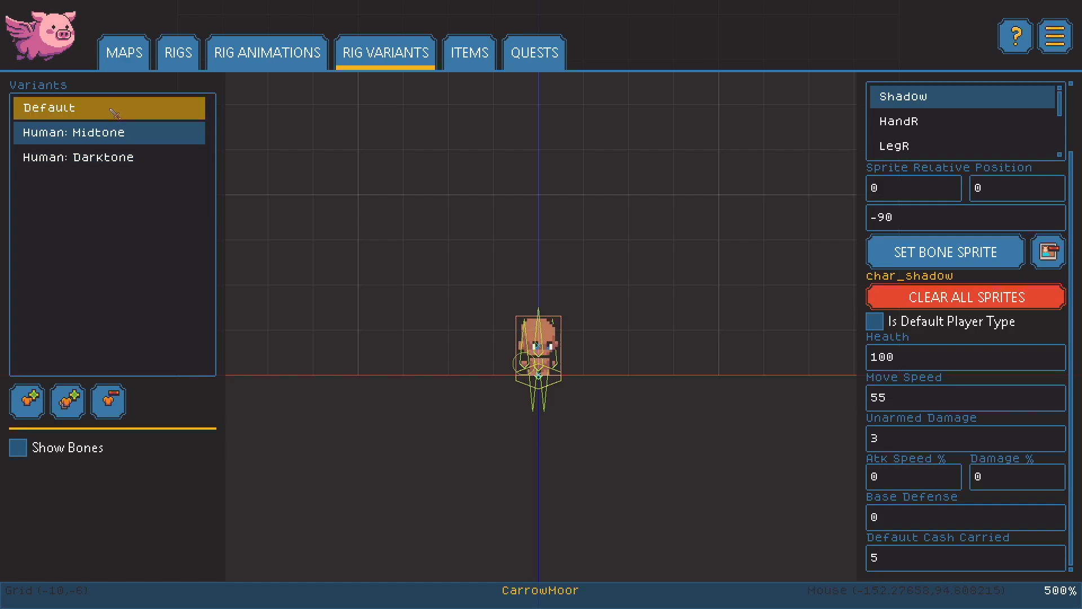
click(115, 114)
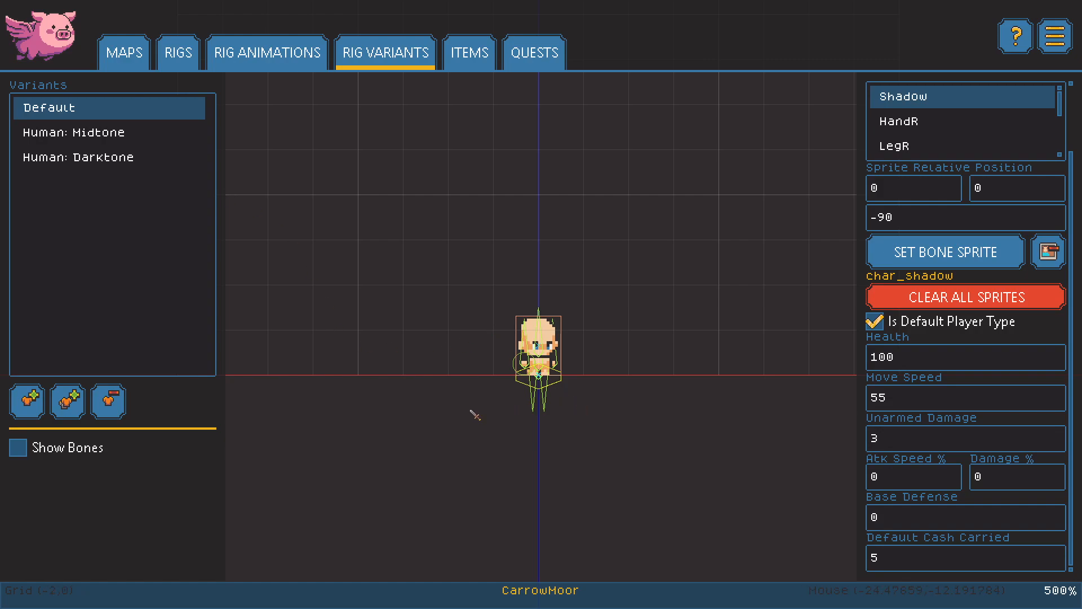
drag(615, 373, 591, 363)
click(144, 134)
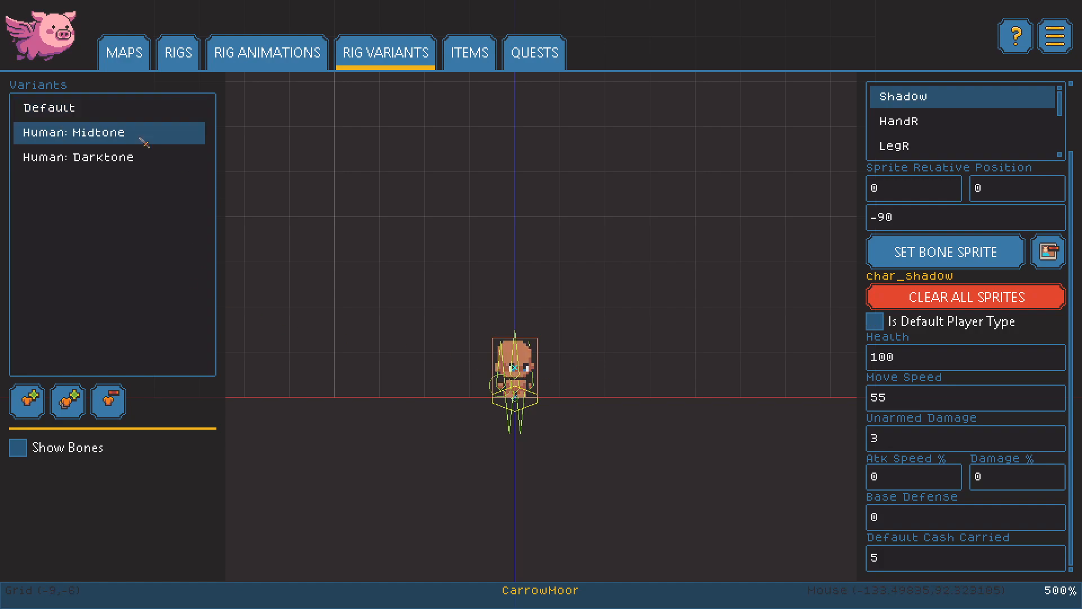
click(145, 160)
click(125, 118)
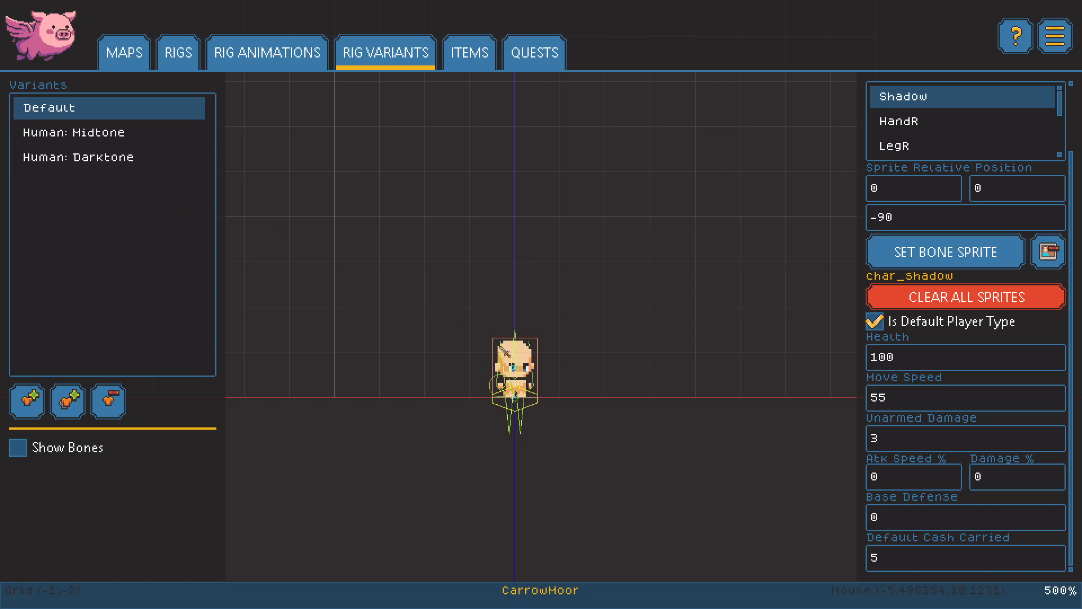
Switch the rig being edited to Char: Humanoid Monster.
click(178, 53)
click(27, 109)
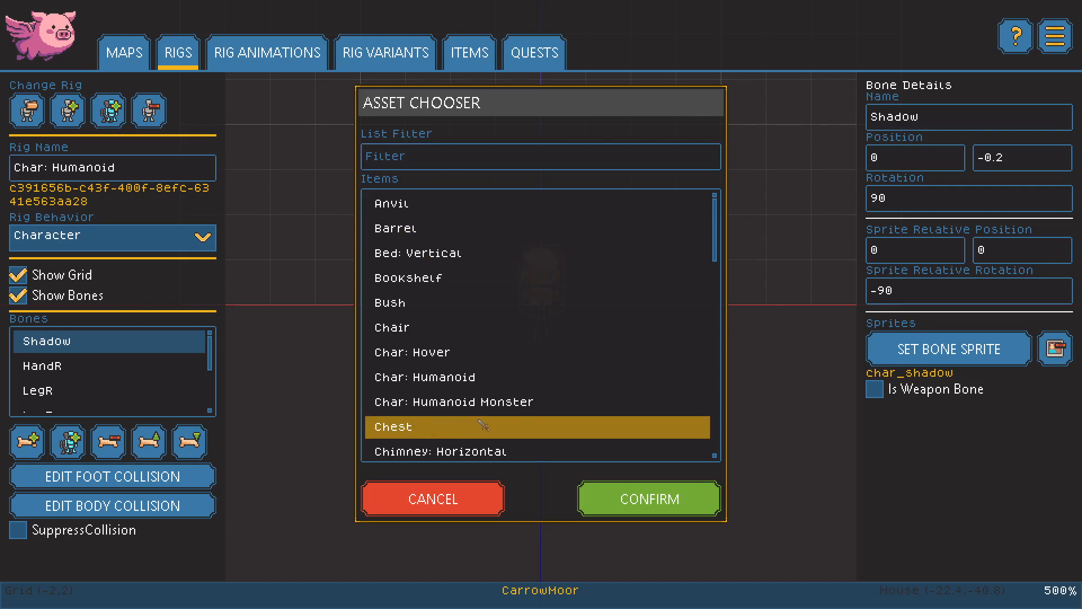
click(512, 402)
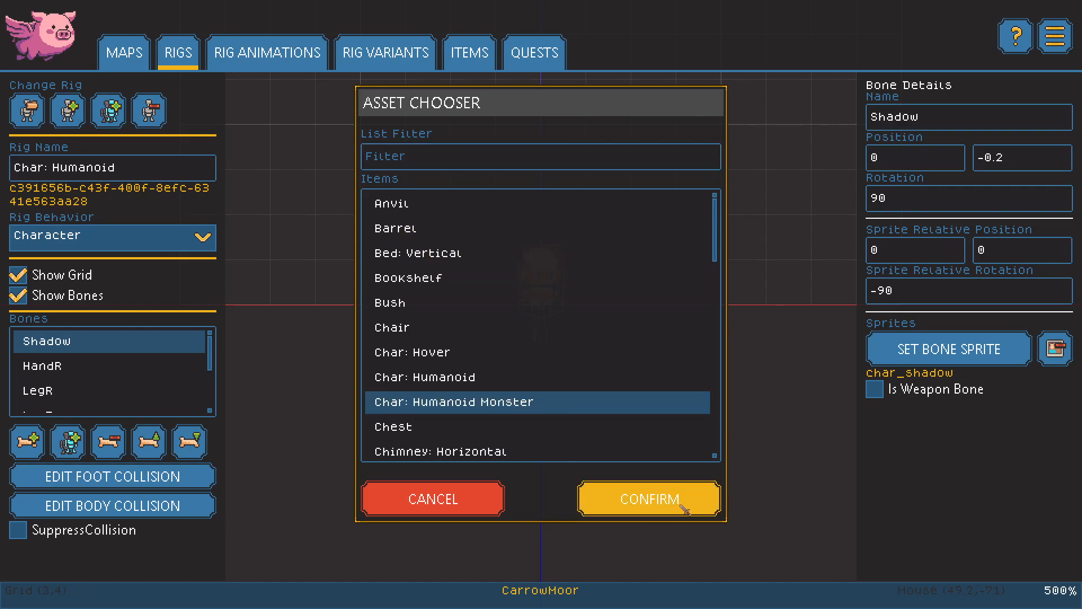
click(664, 506)
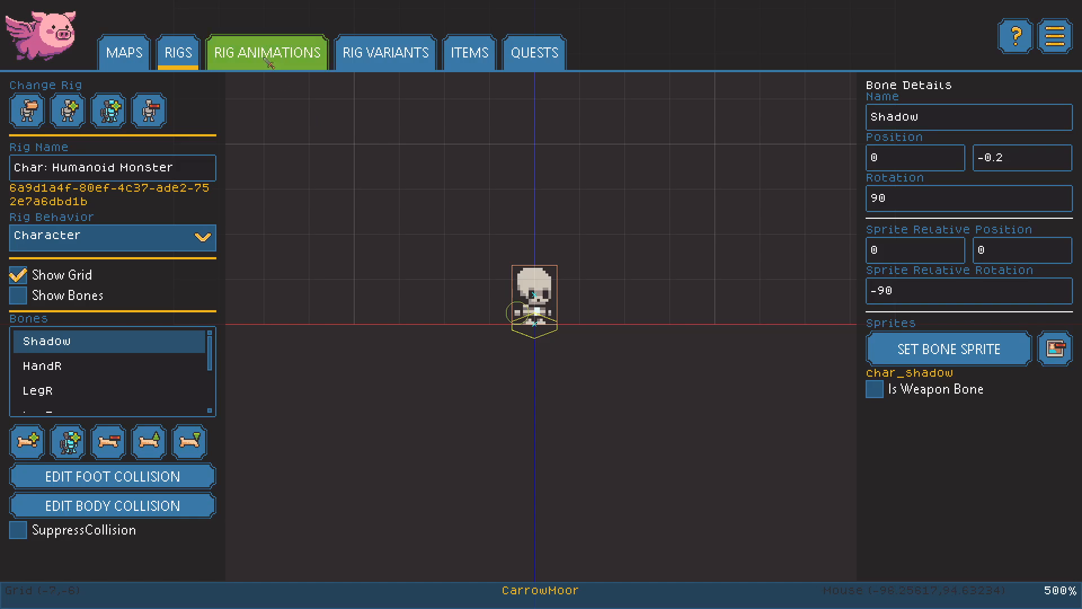
Open the monster rig's Dying animation and select the Body bone to view its keyframes.
click(293, 54)
click(402, 55)
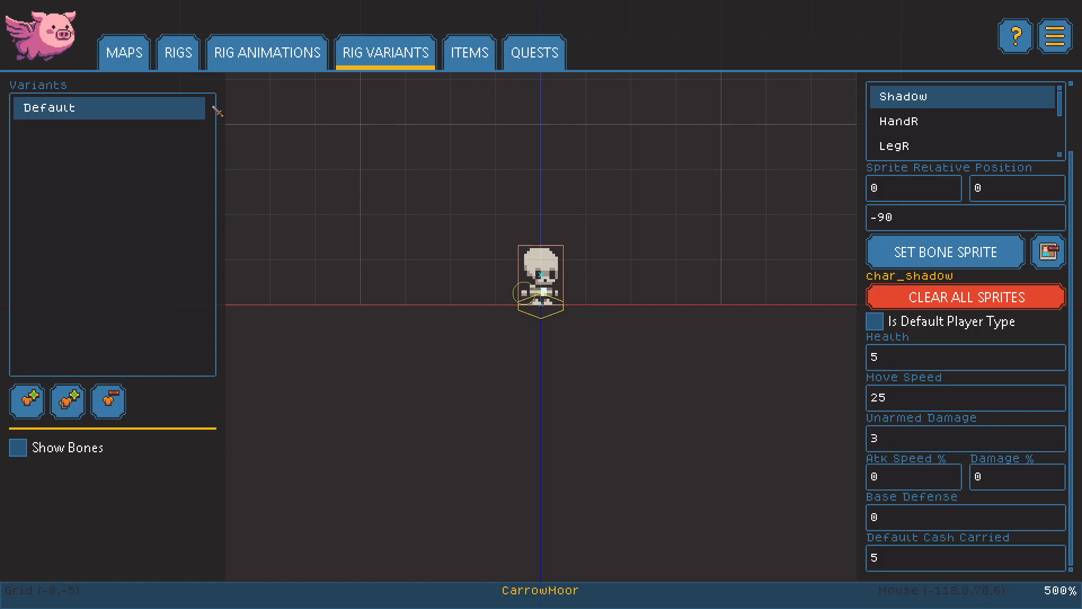
click(229, 67)
scroll(93, 205, down, 3)
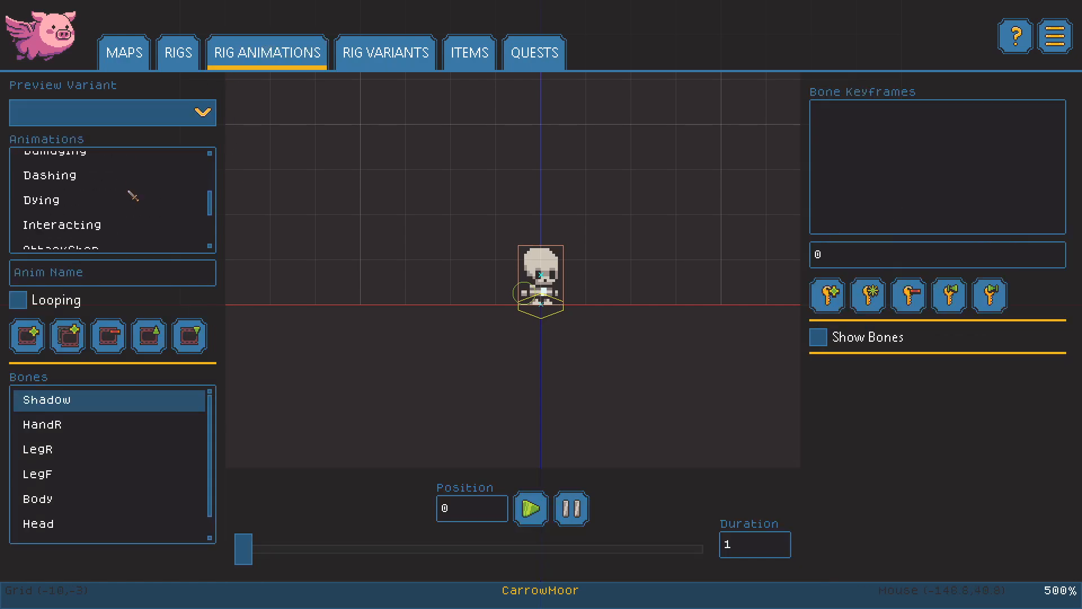
click(98, 200)
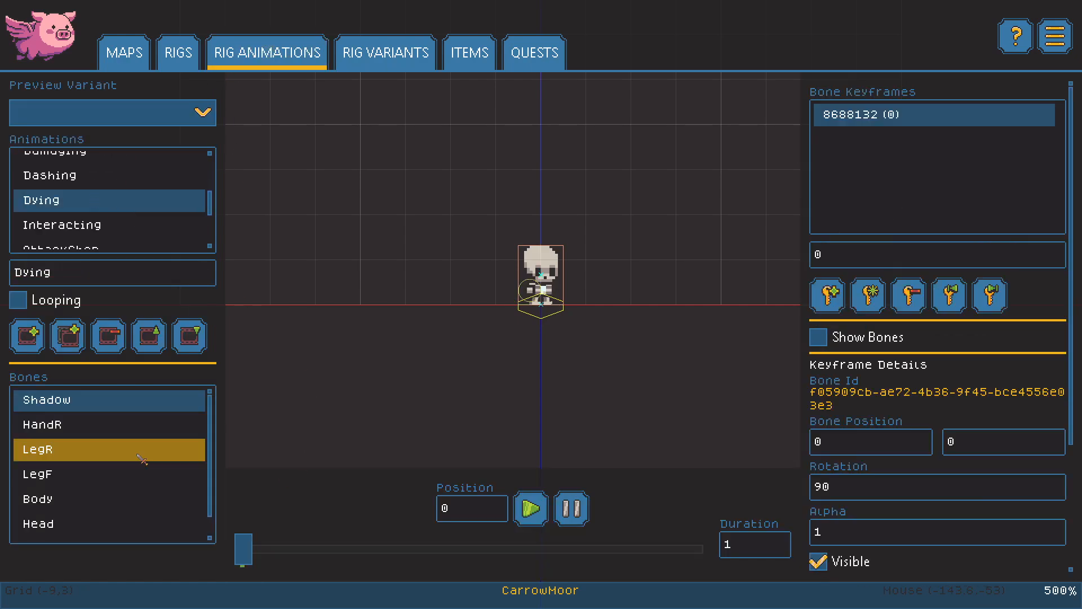
scroll(84, 439, down, 1)
click(82, 480)
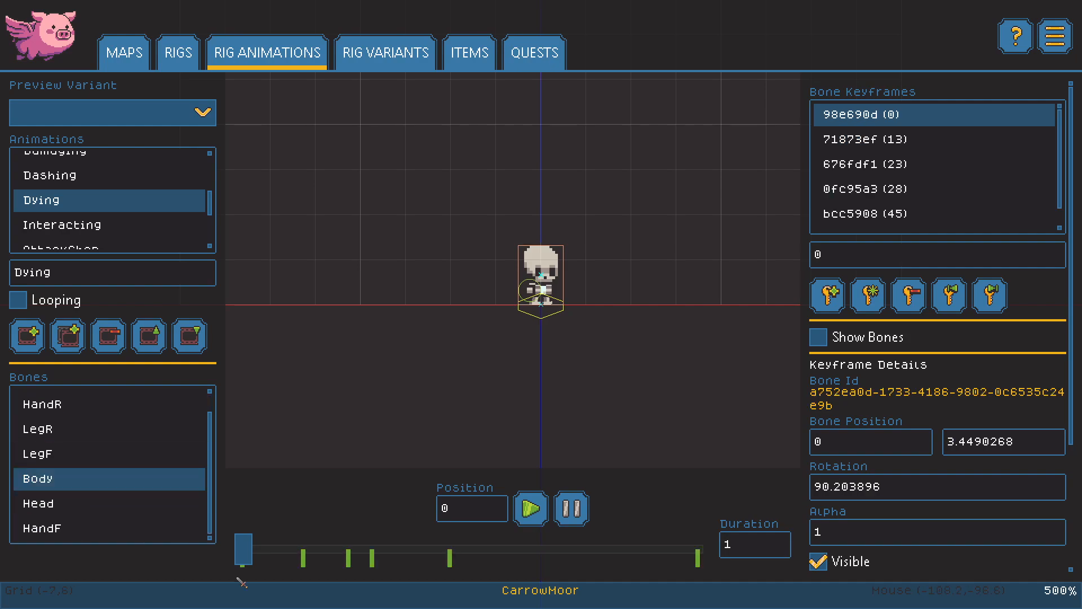
Scrub the Dying animation to position 45, review the Body keyframe's particle and sound options, and return to position 0.
mouse_move(243, 550)
mouse_down()
mouse_move(457, 569)
mouse_move(487, 563)
mouse_move(453, 563)
mouse_move(468, 560)
mouse_move(699, 549)
mouse_move(255, 546)
mouse_up()
drag(247, 553, 454, 556)
scroll(985, 387, down, 3)
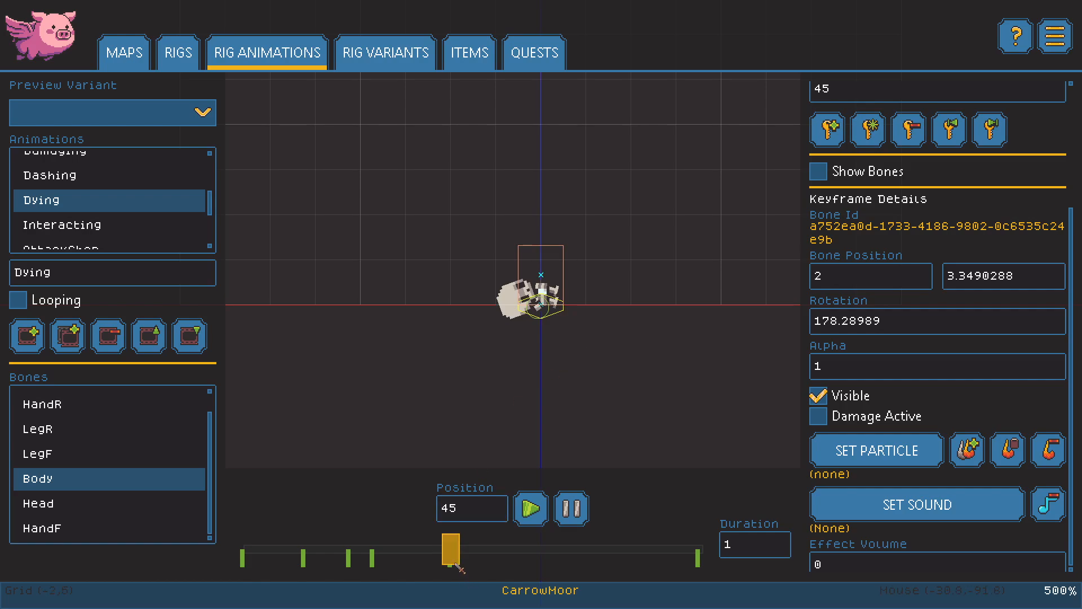
drag(448, 542, 241, 542)
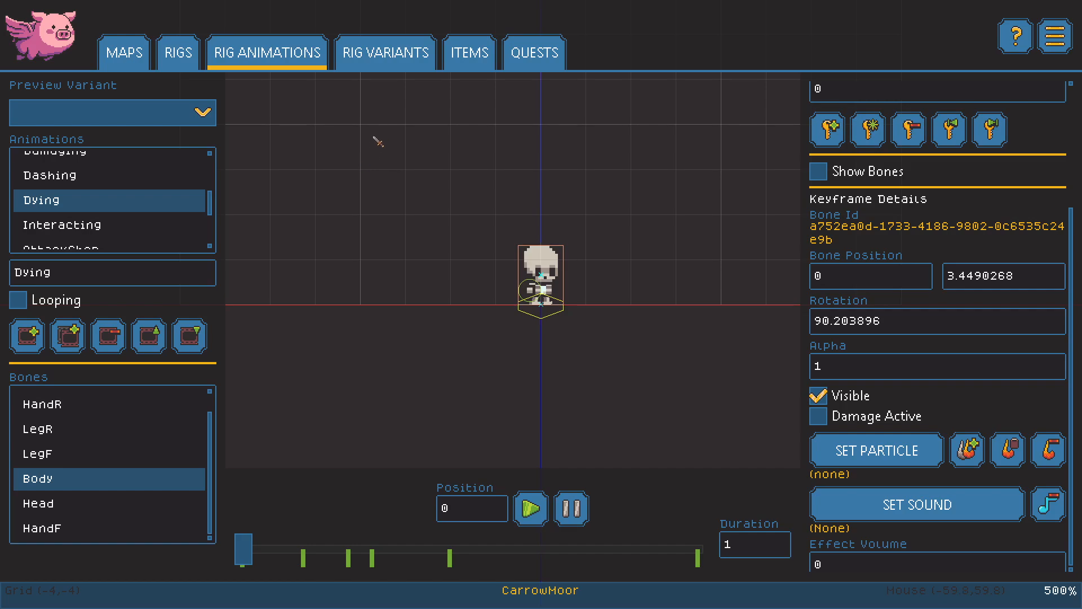
Duplicate the monster rig's Default variant and show the bones with the copy selected.
click(377, 62)
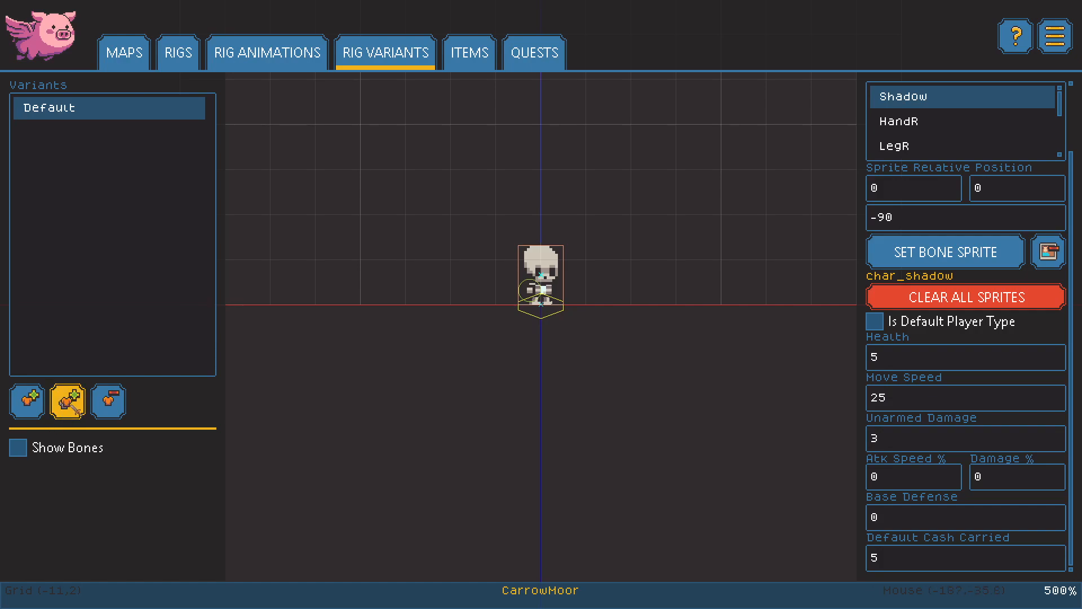
click(68, 401)
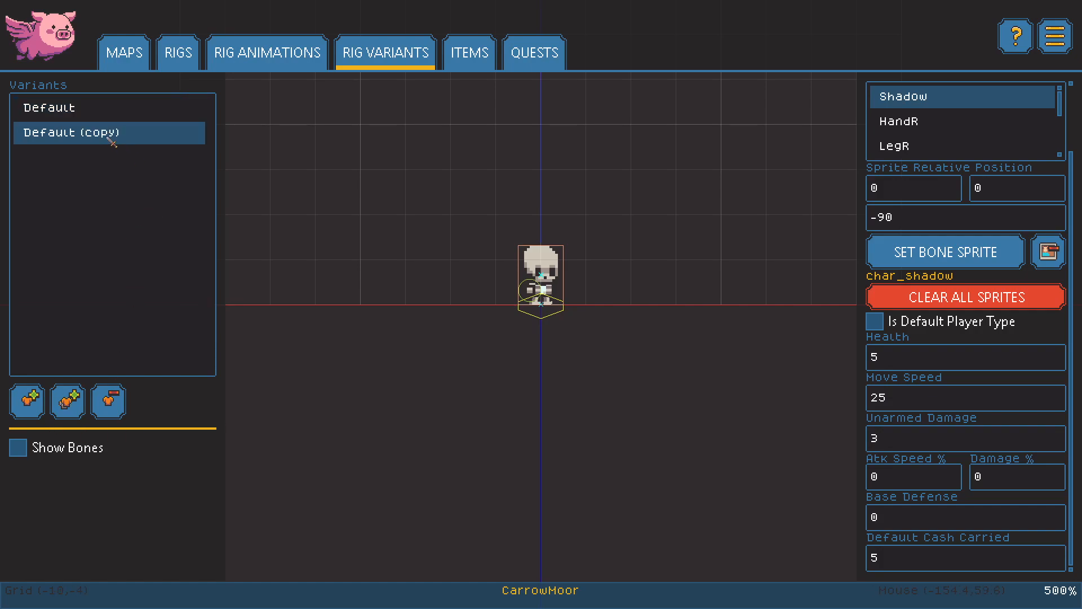
click(76, 108)
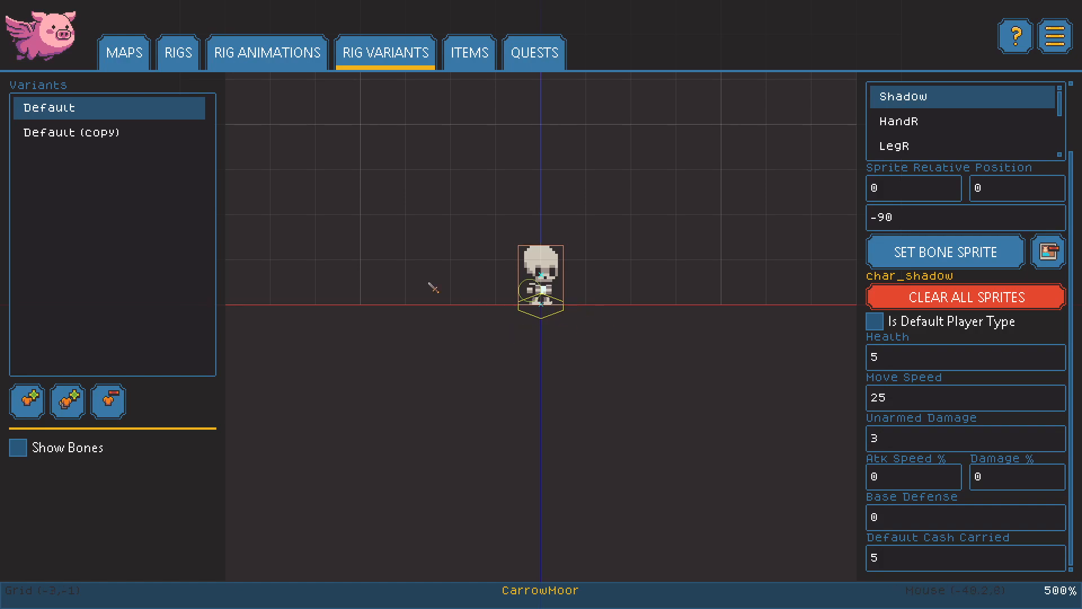
click(106, 134)
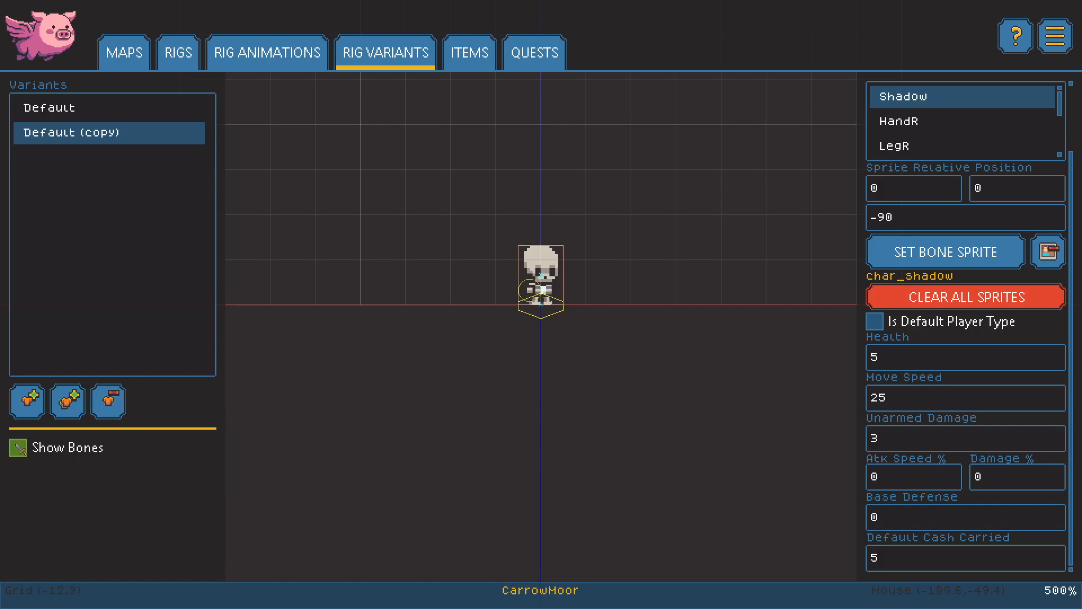
click(23, 448)
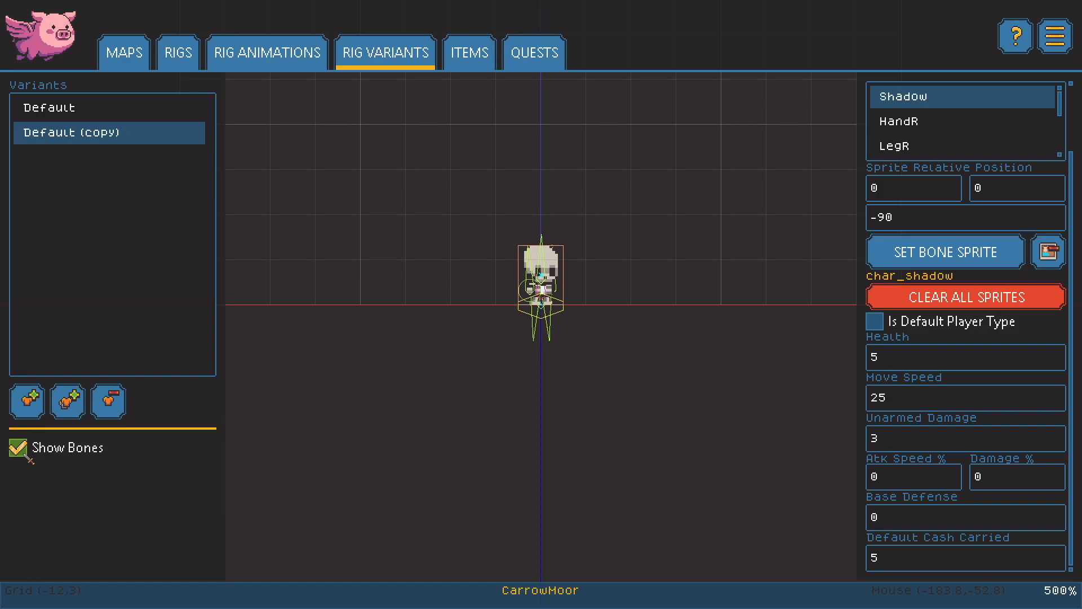
Hide the bones and set the Head bone's sprite in the Default (copy) variant to skel_head4.
click(22, 451)
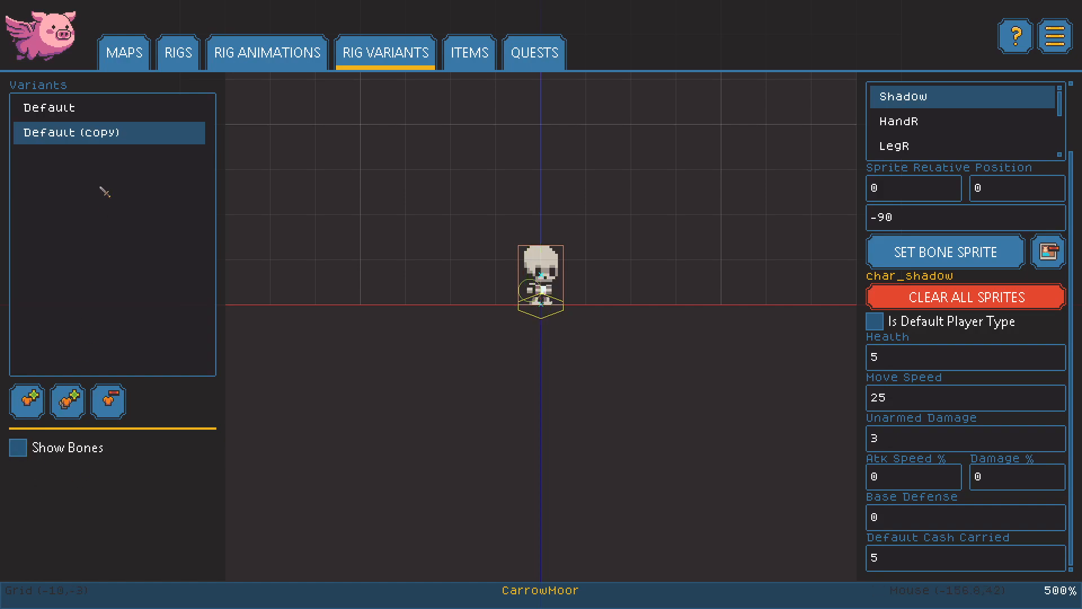
drag(609, 338, 587, 359)
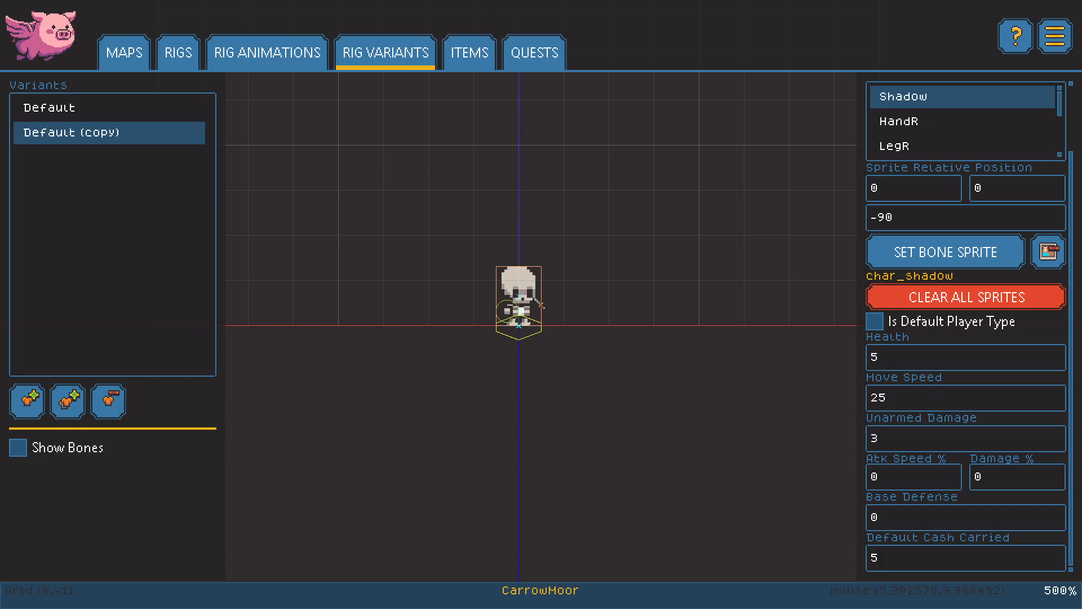
scroll(931, 130, down, 3)
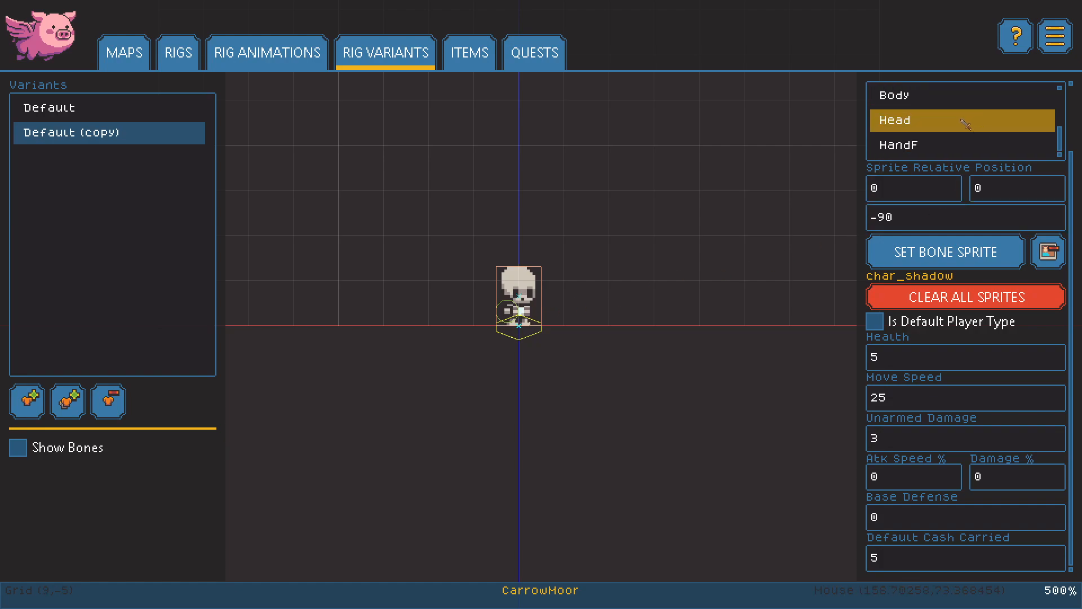
click(931, 130)
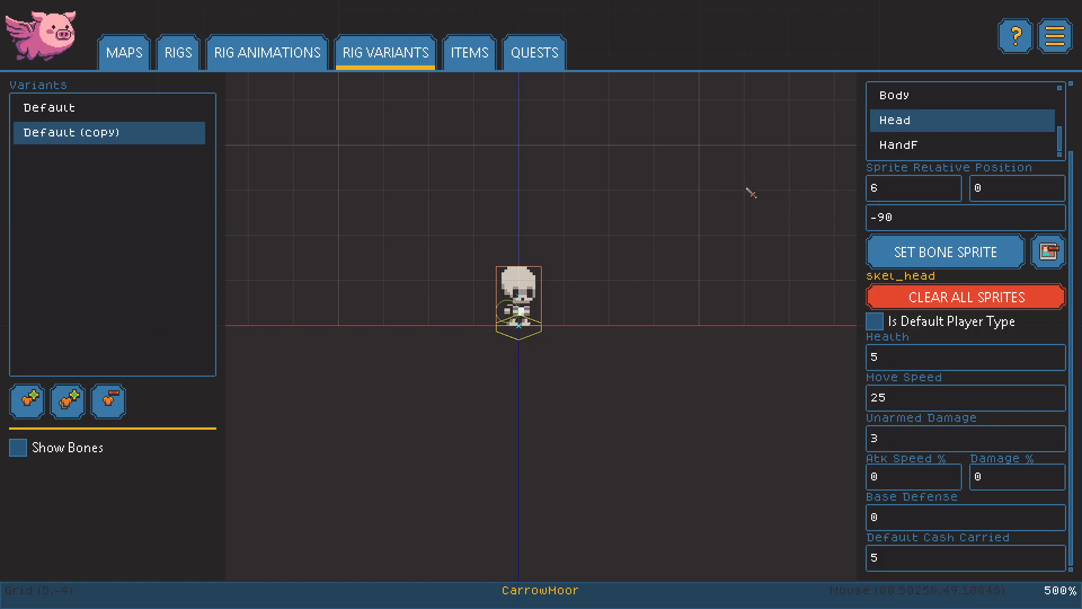
click(885, 221)
click(936, 254)
click(418, 156)
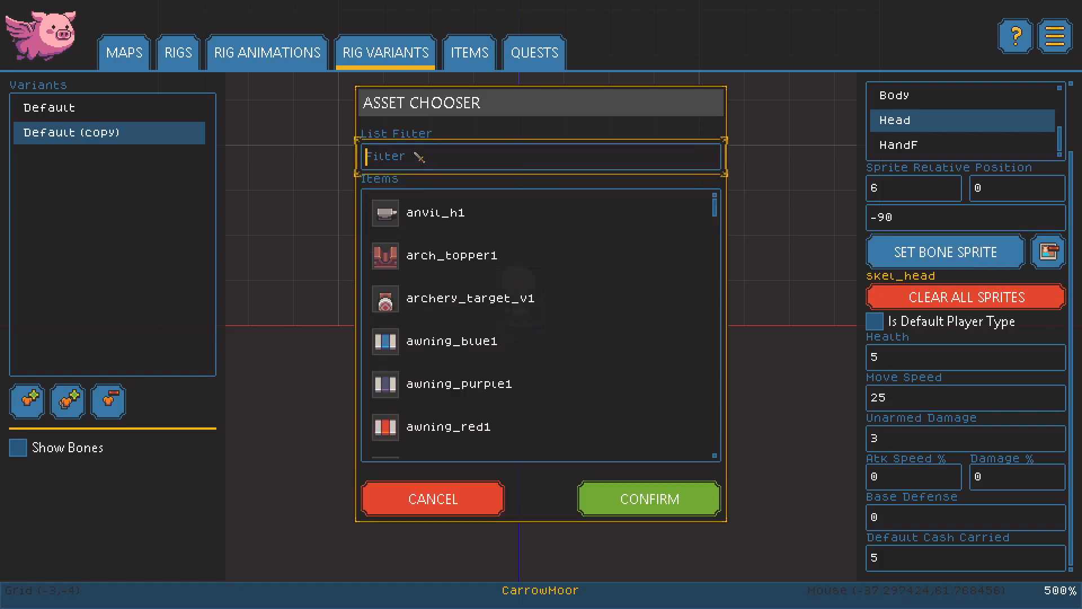
text(skel)
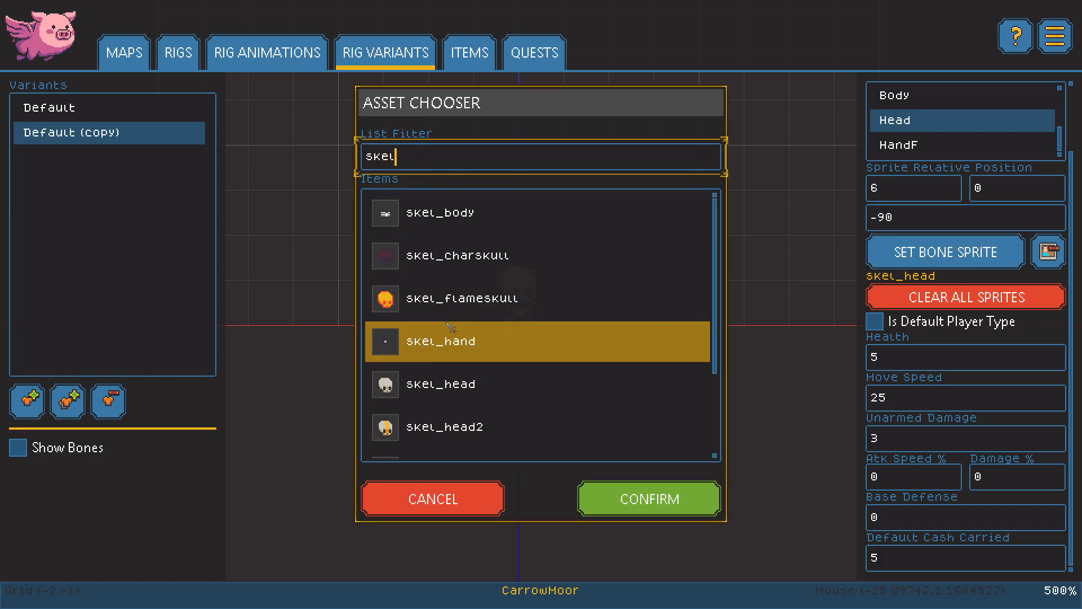
scroll(498, 285, down, 1)
scroll(498, 284, down, 2)
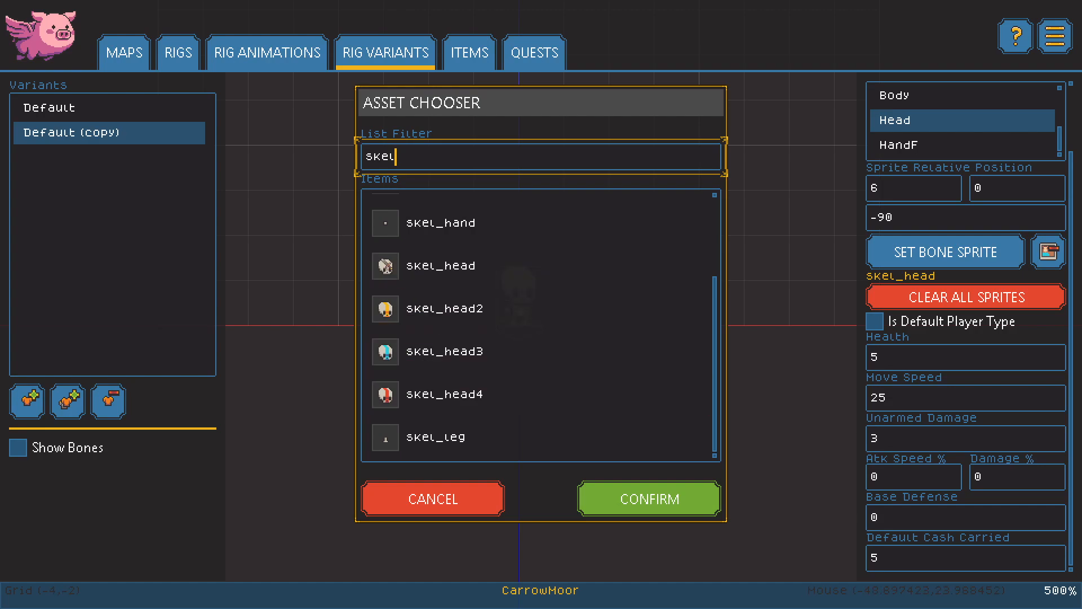
click(516, 394)
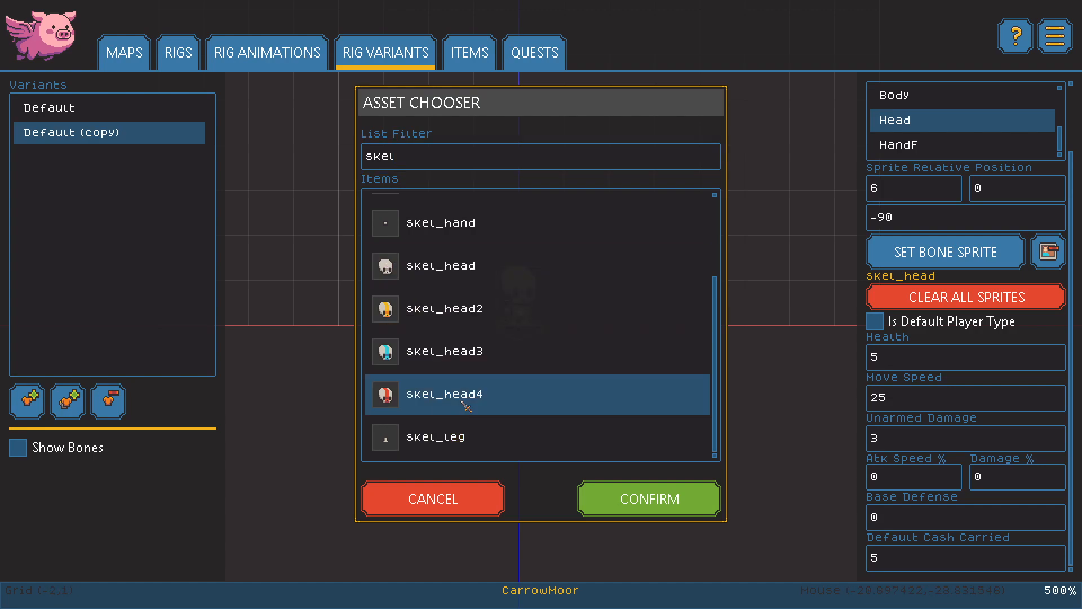
click(645, 507)
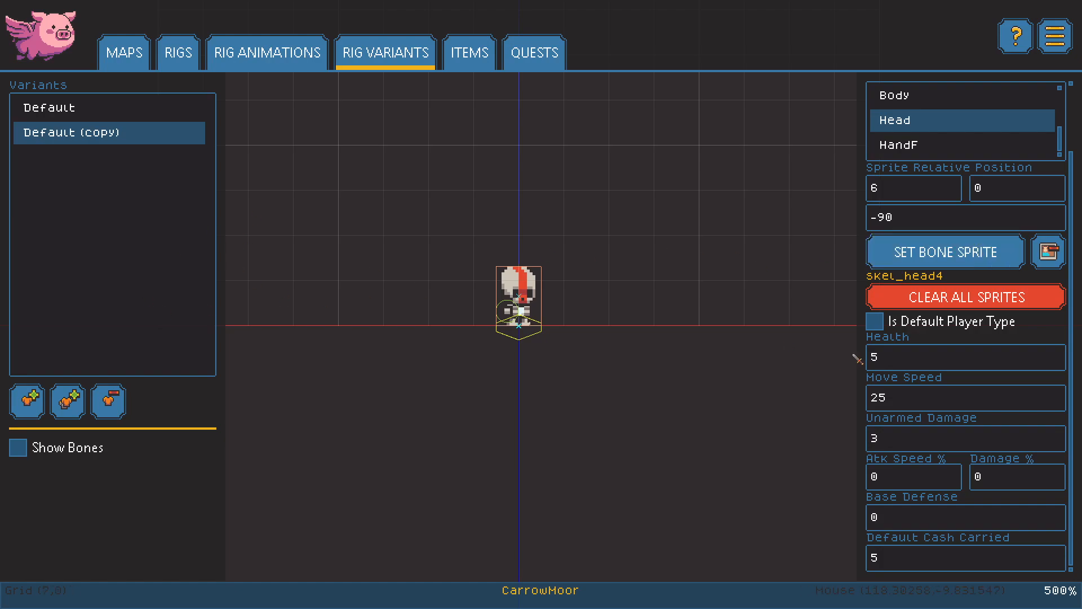
Rename the copied variant as Skeleton Bruiser.
scroll(1007, 332, up, 2)
click(990, 109)
key(ctrl+a)
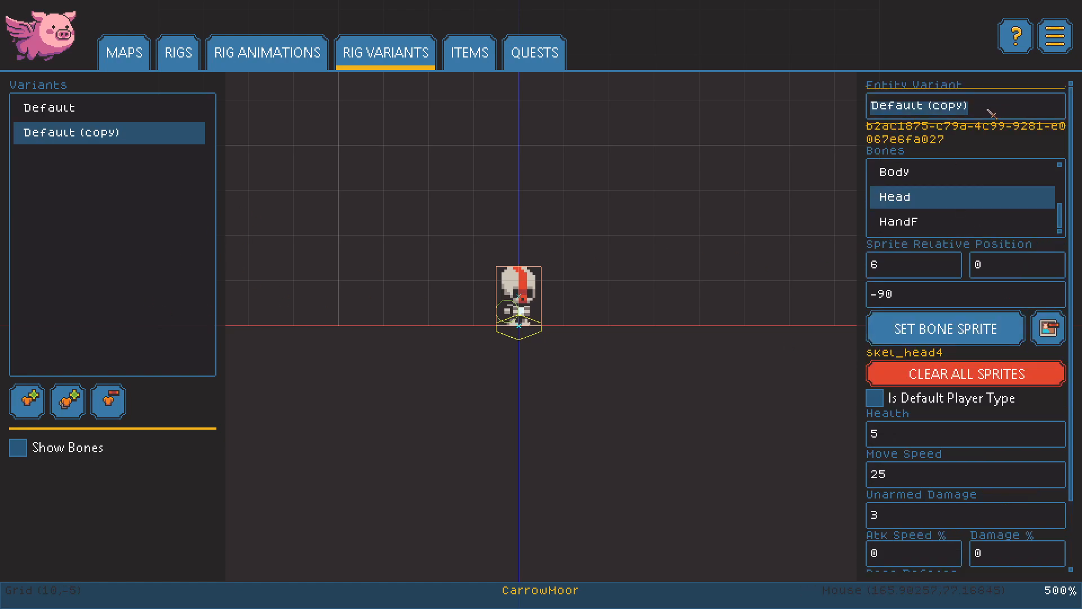
text(Skeleton B)
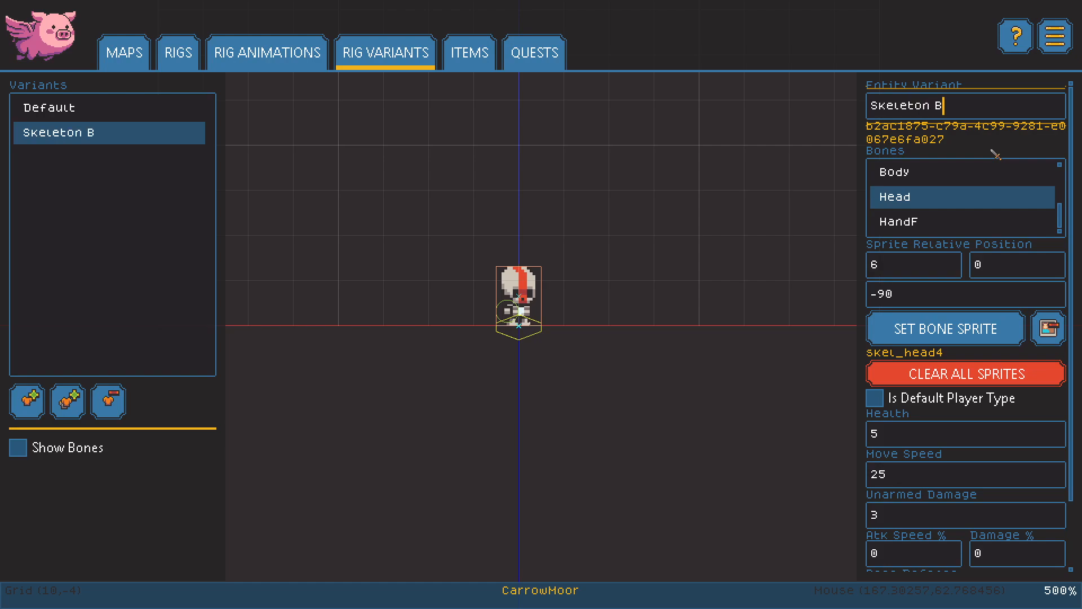
text(ruiser)
Set the Skeleton Bruiser's health to 15, move speed to 20 and unarmed damage to 5.
scroll(908, 387, down, 2)
click(913, 359)
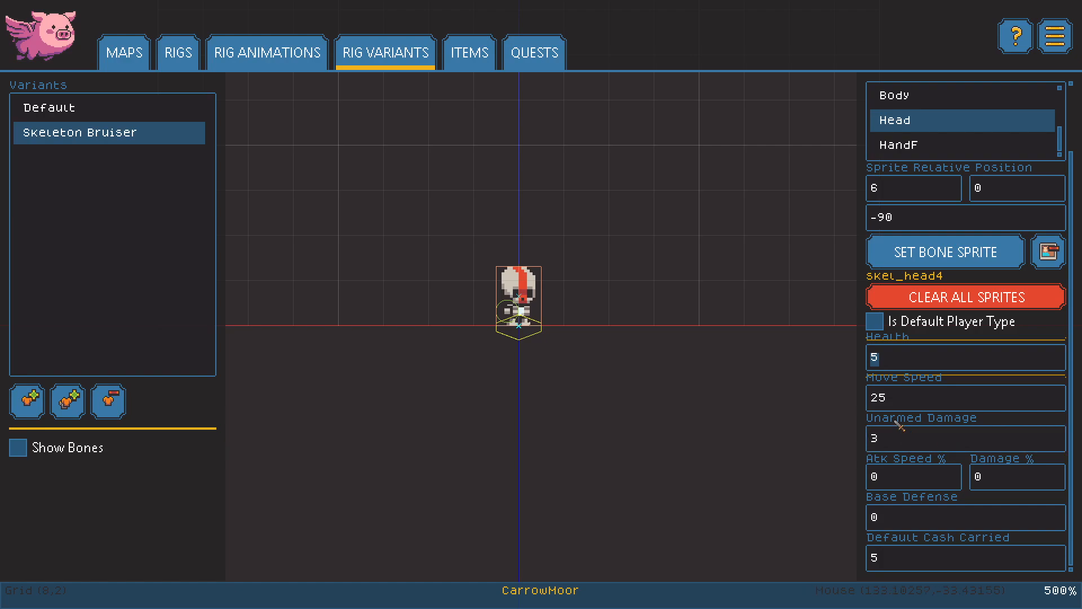
text(15)
click(904, 399)
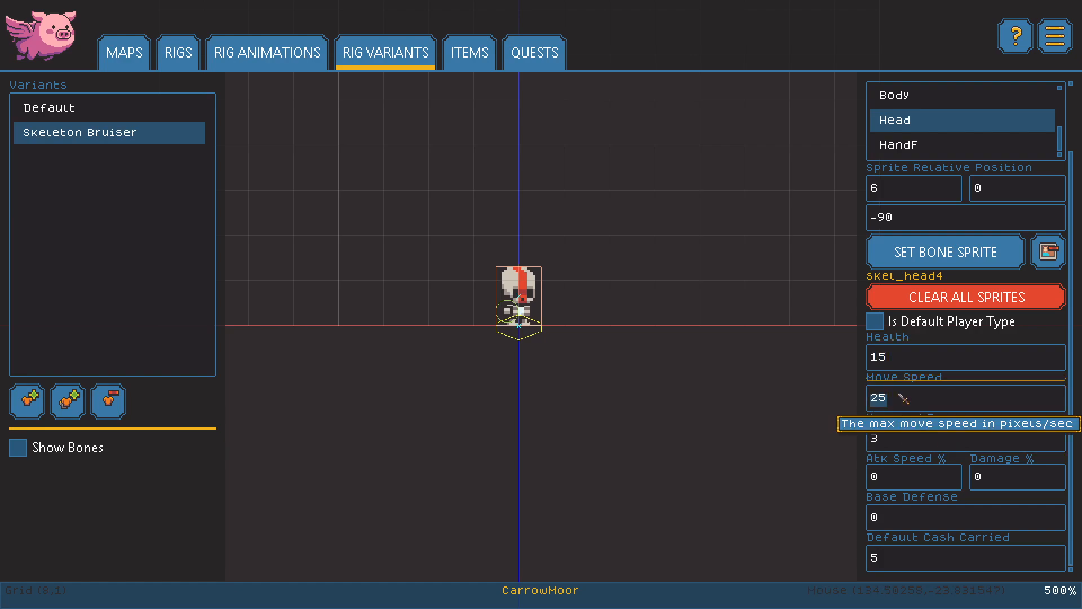
text(20)
click(919, 443)
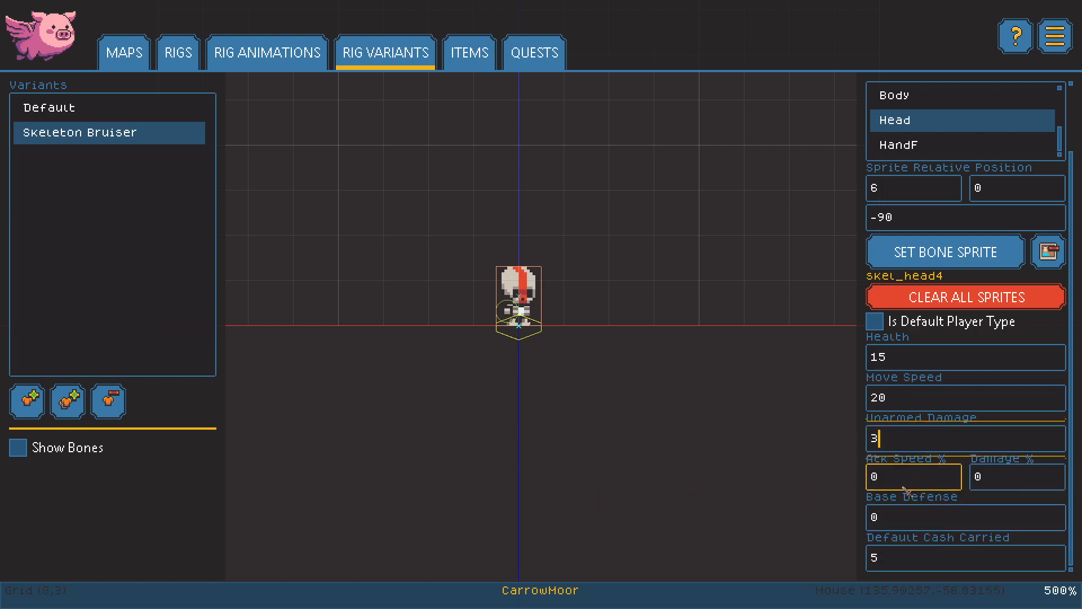
double_click(892, 441)
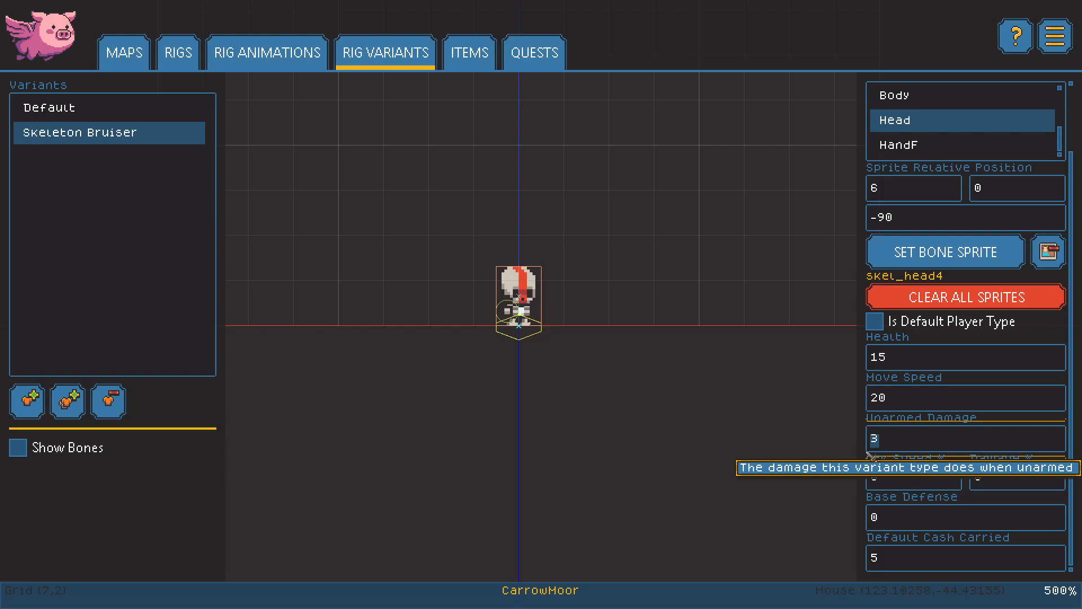
text(5)
Set the Skeleton Bruiser's default cash carried to 7.
click(902, 483)
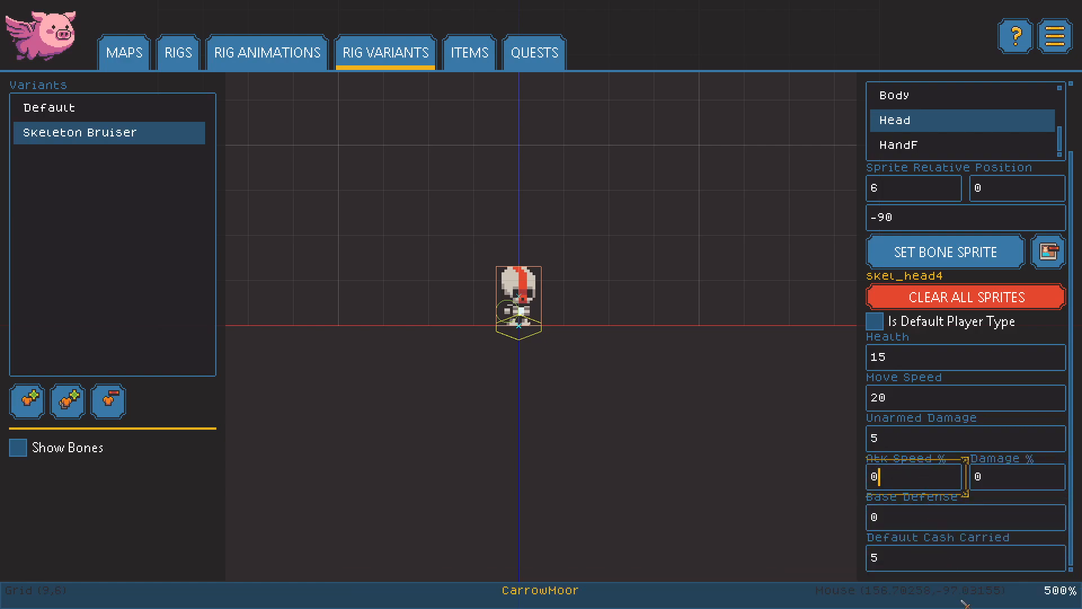
click(964, 568)
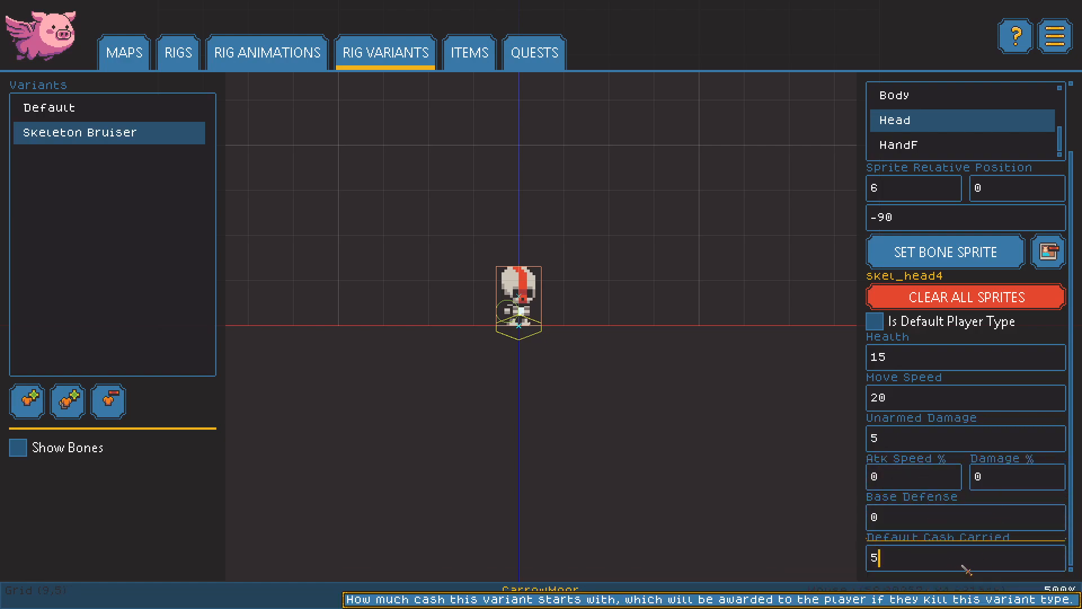
double_click(966, 569)
text(7)
click(924, 521)
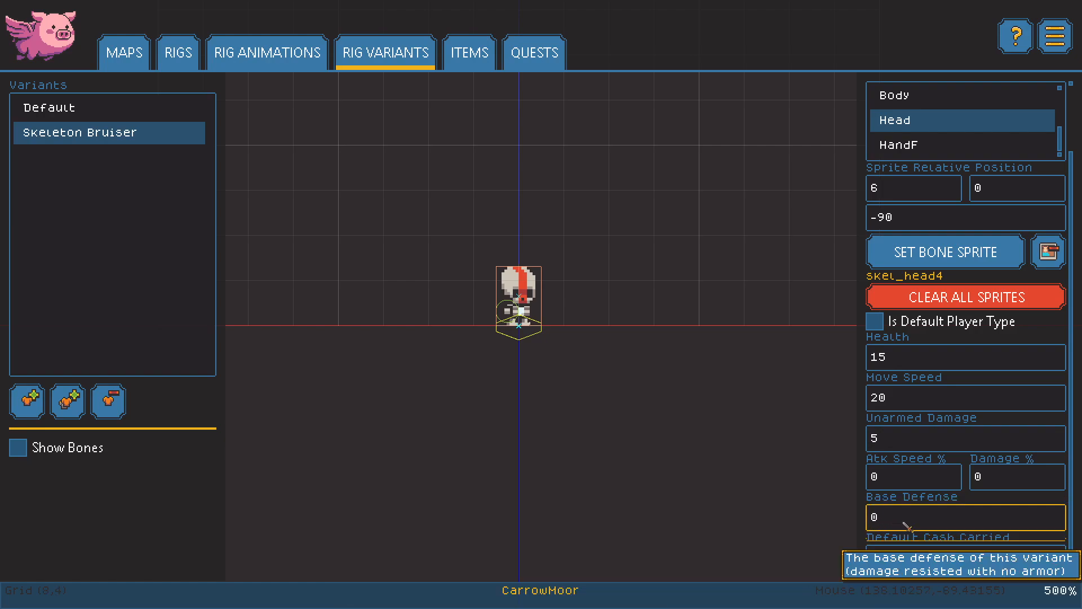
click(906, 558)
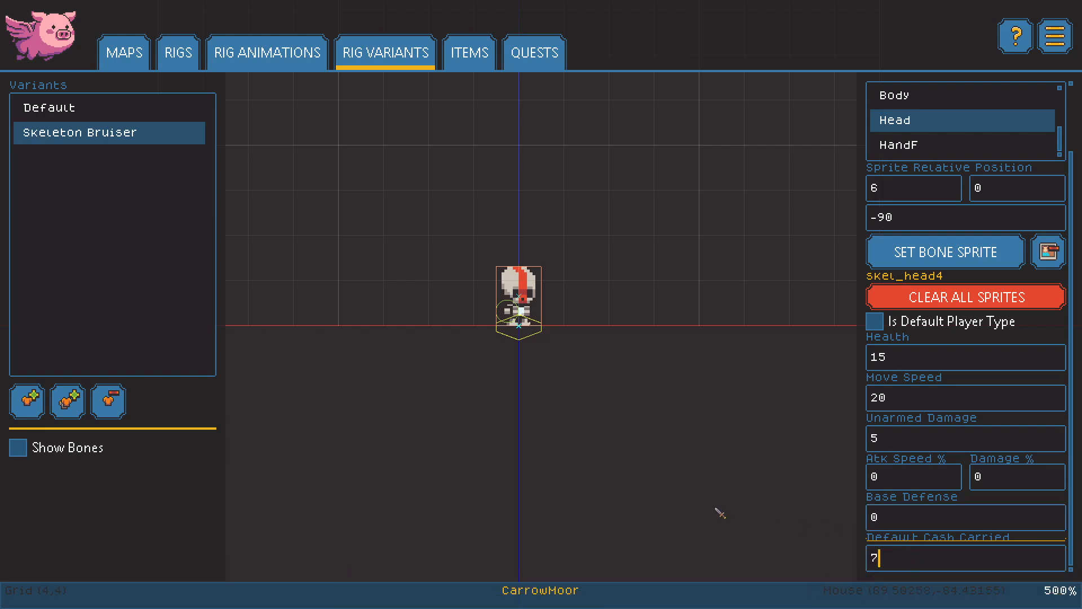
drag(704, 334, 740, 449)
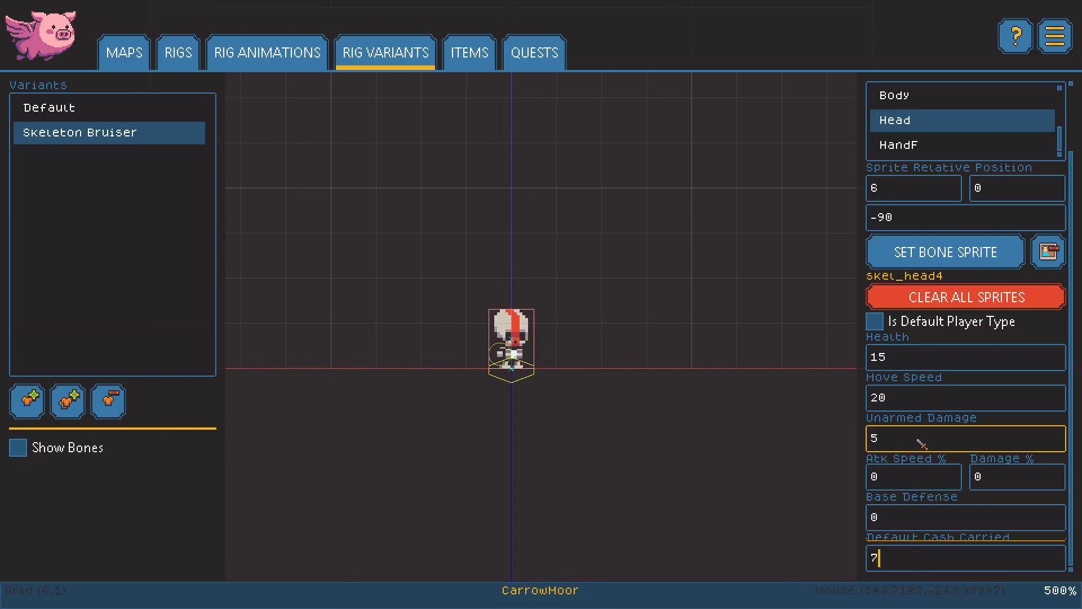
click(912, 365)
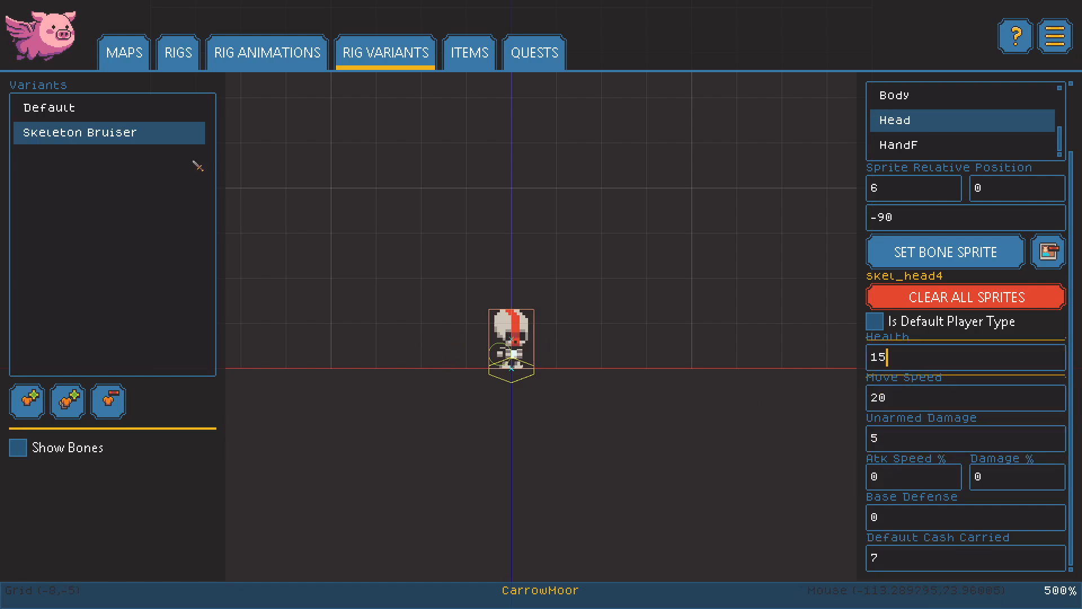
Play the AttackChop animation with Skeleton Bruiser as the preview variant.
click(248, 56)
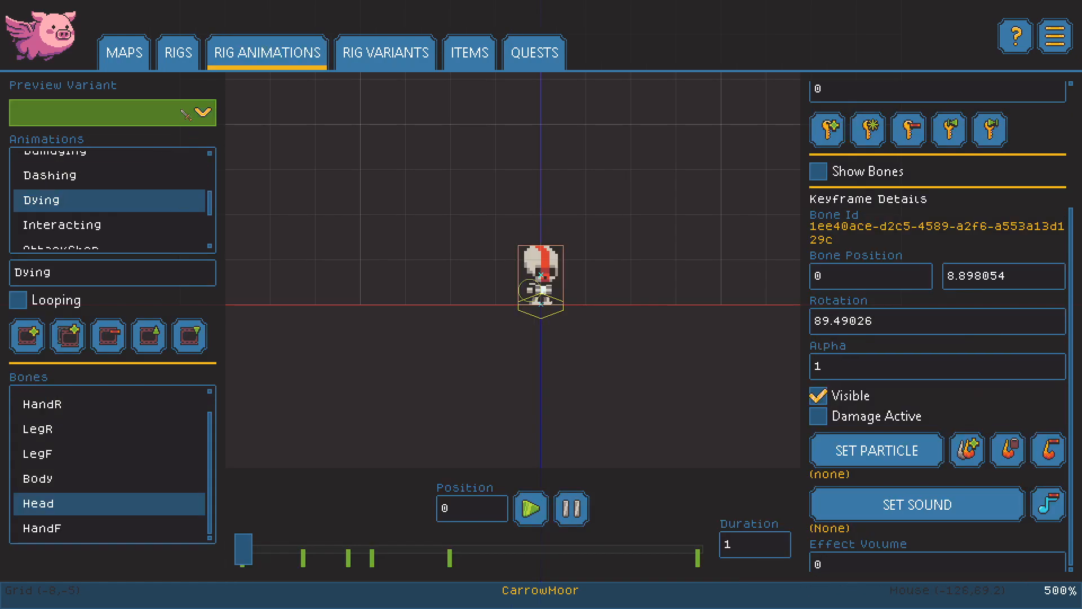
click(152, 118)
click(79, 170)
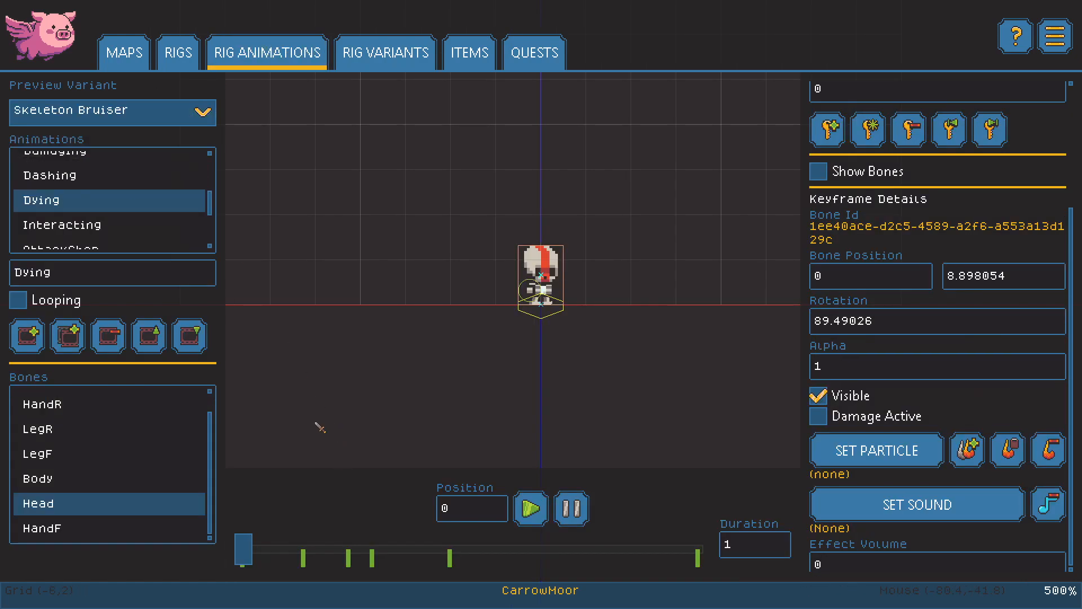
scroll(136, 223, down, 1)
click(135, 216)
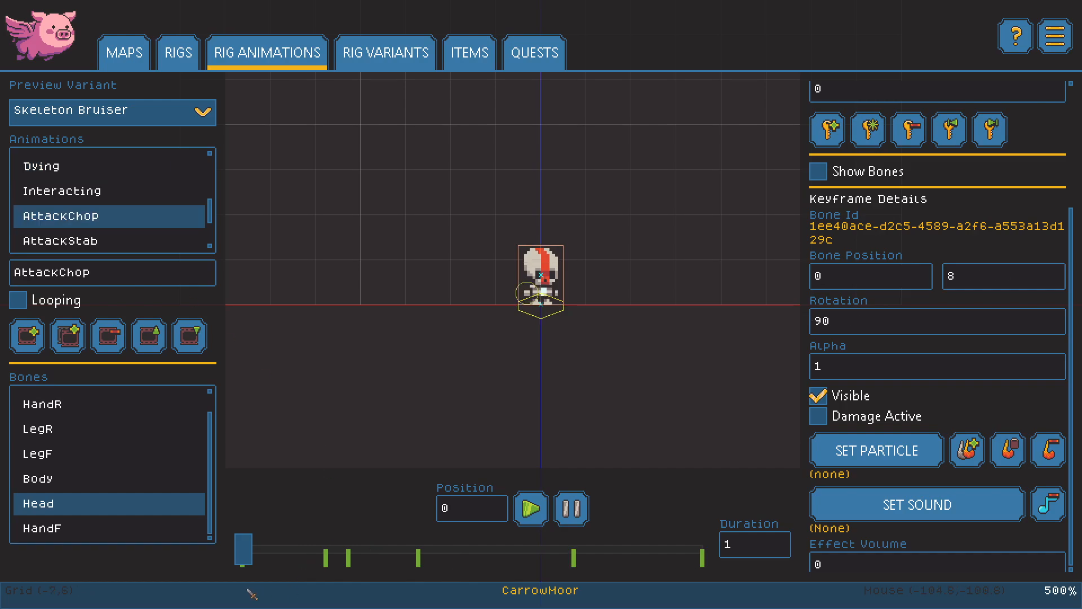
click(532, 510)
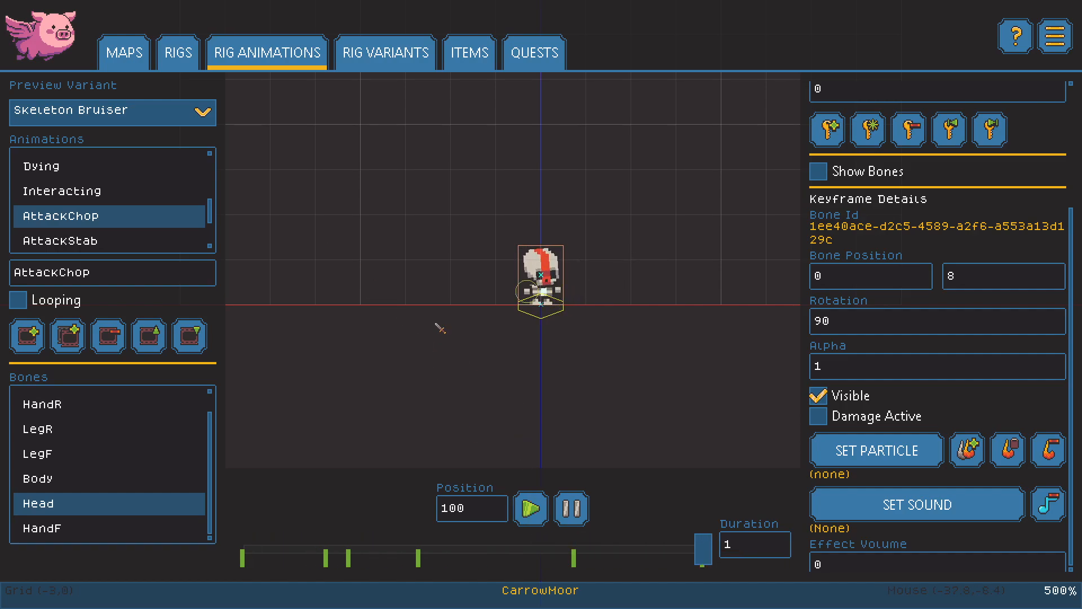
Review the Skeleton Bruiser's stats among the rig variants and view the Default variant for comparison.
click(385, 53)
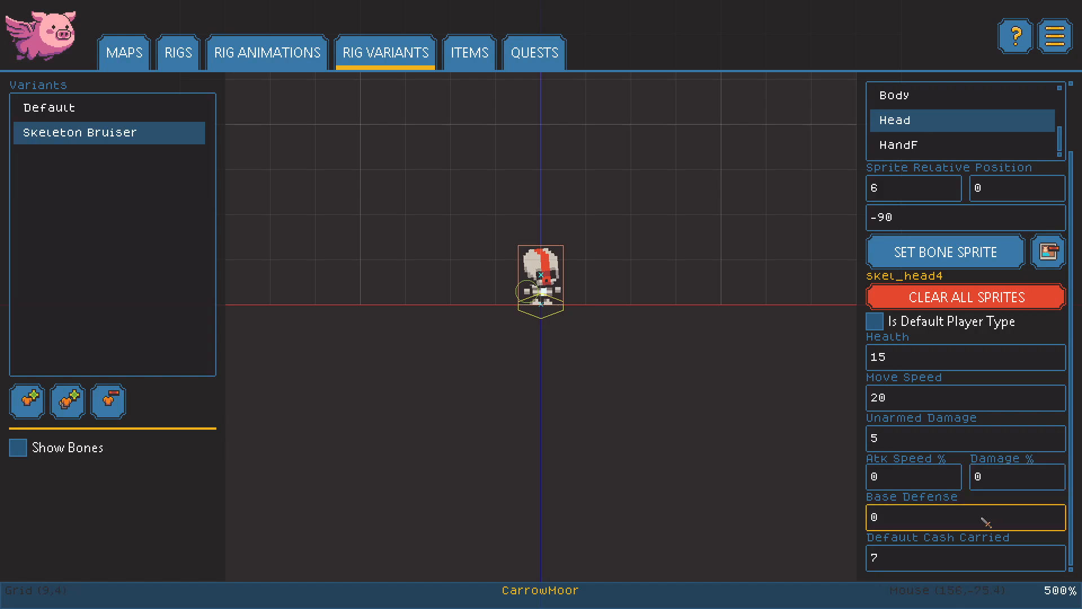
mouse_move(975, 521)
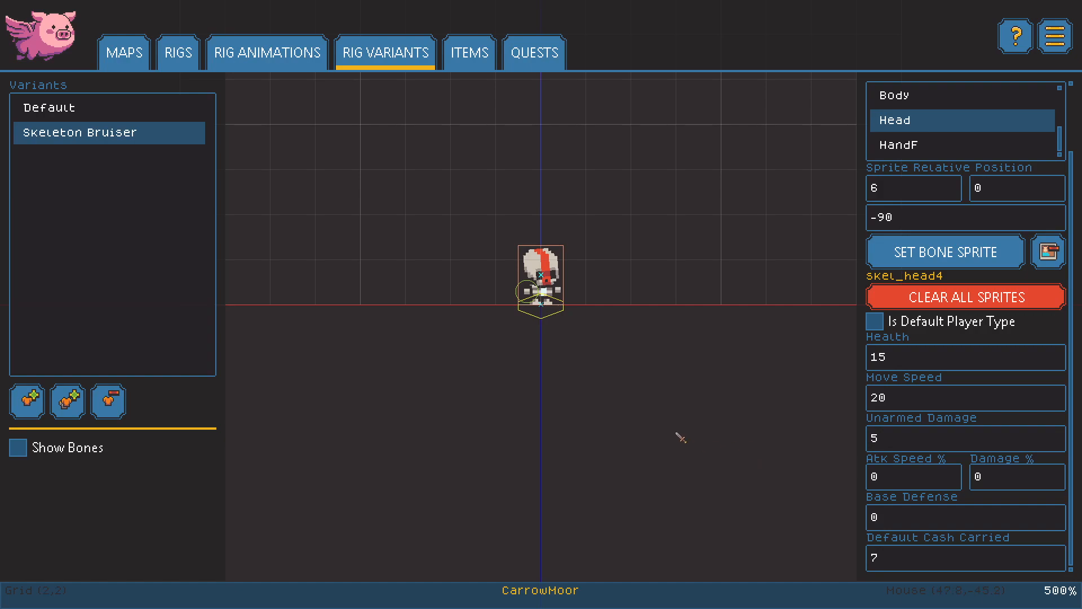
click(70, 113)
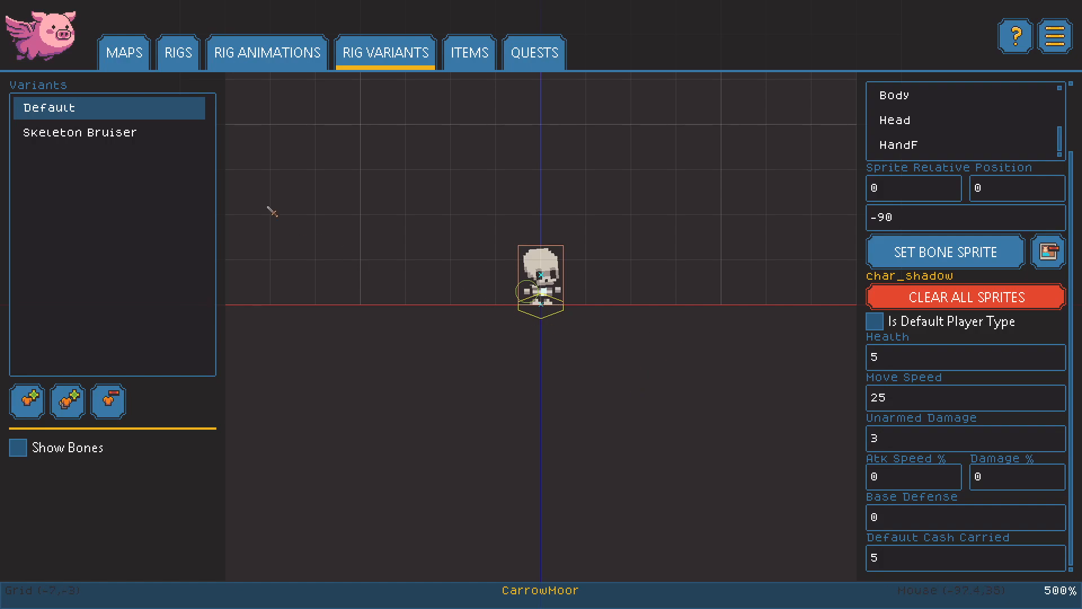
Switch the rig being edited to Char: Humanoid.
click(178, 54)
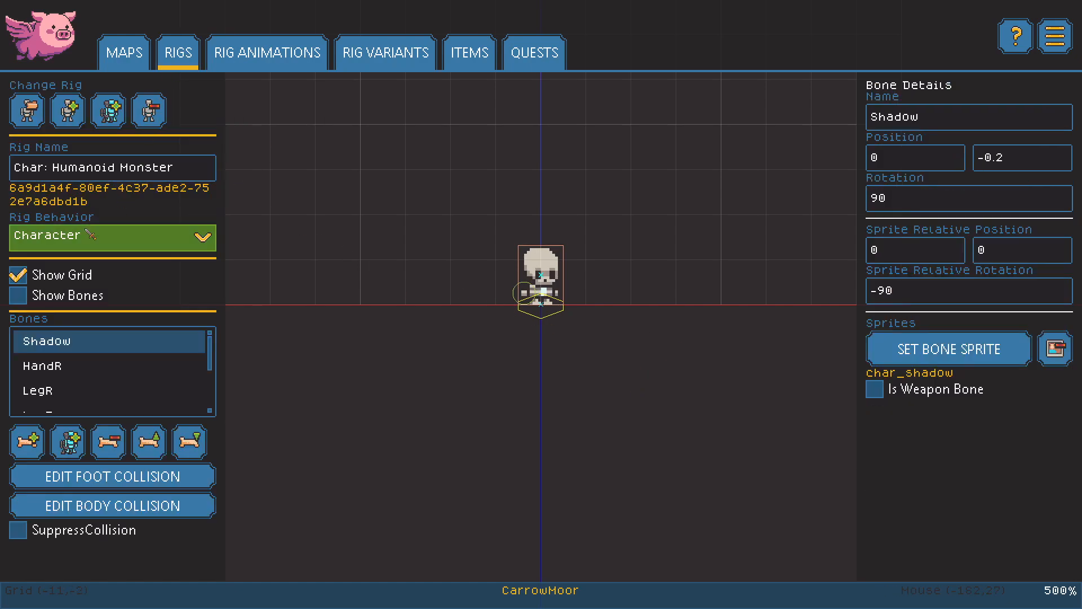
click(27, 110)
click(538, 377)
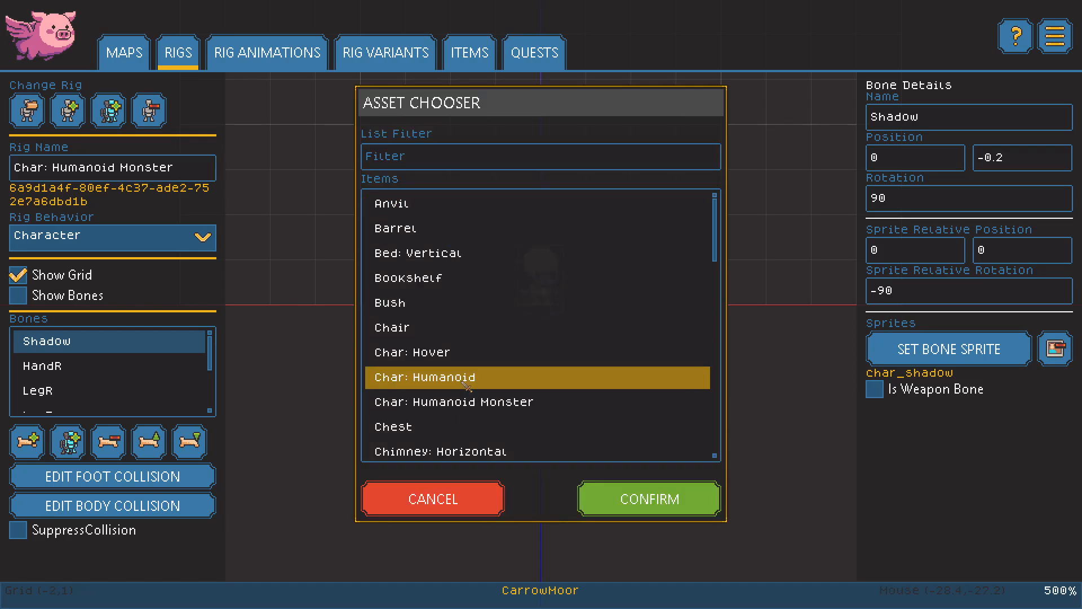
click(652, 501)
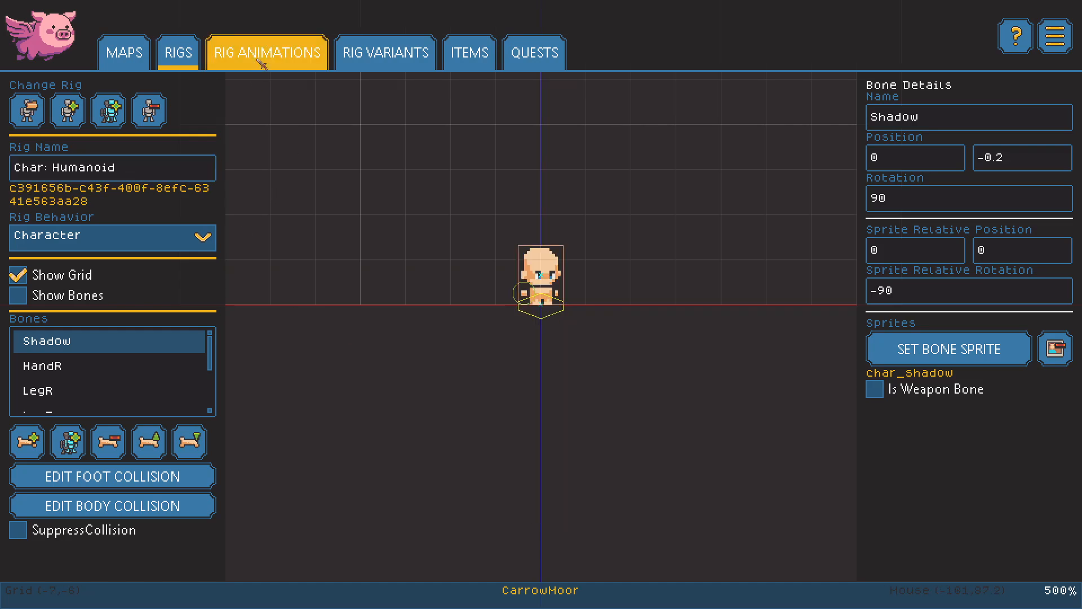
Compare the humanoid rig's Default, Human: Midtone and Human: Darktone variants, and return to its animations.
click(267, 54)
click(386, 54)
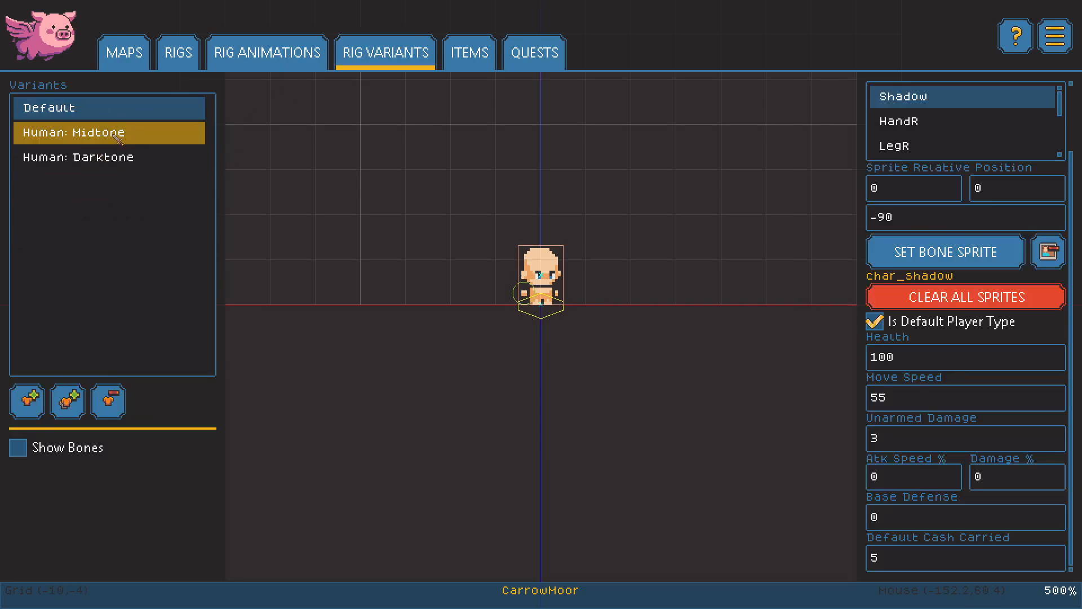
click(91, 141)
click(104, 162)
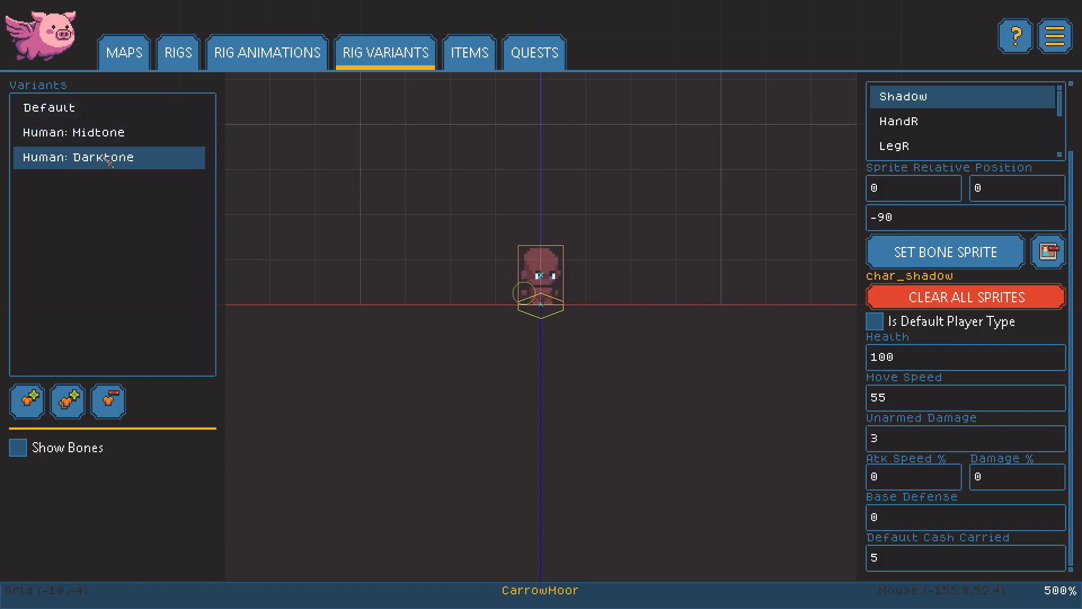
click(92, 138)
click(90, 108)
click(93, 135)
click(111, 161)
click(85, 109)
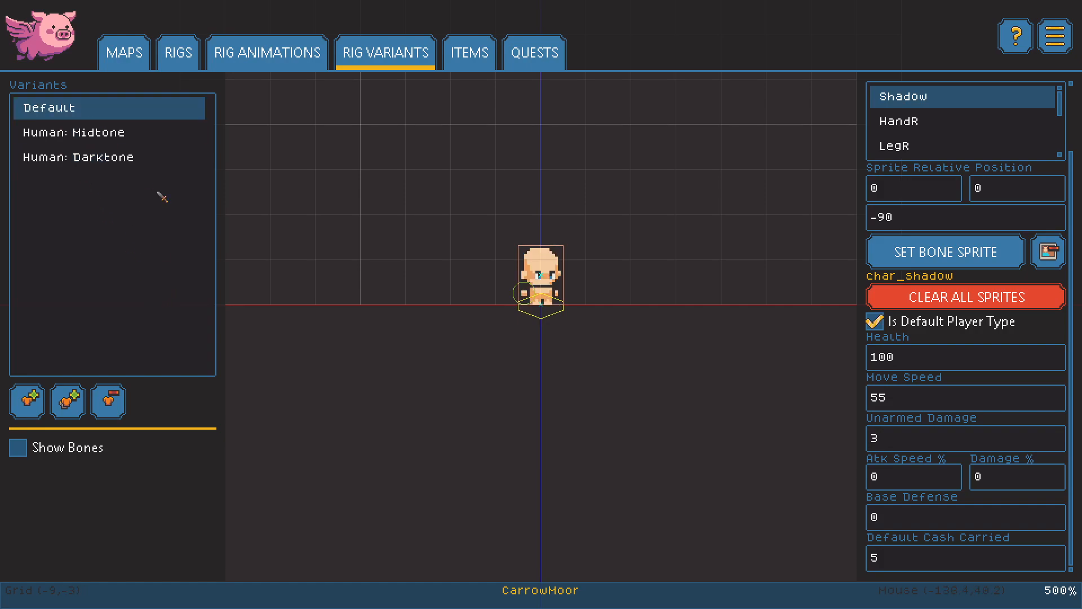
click(248, 59)
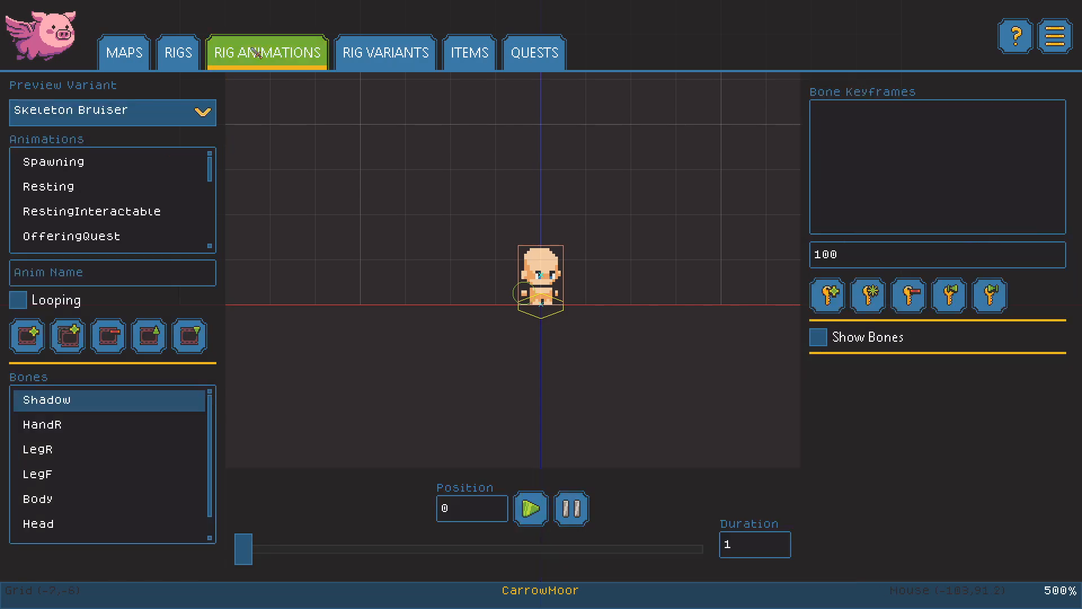
Open the Fadden Inn map and try the Human: Midtone and Human: Darktone variants on the red-haired patron, ending on Default.
click(172, 62)
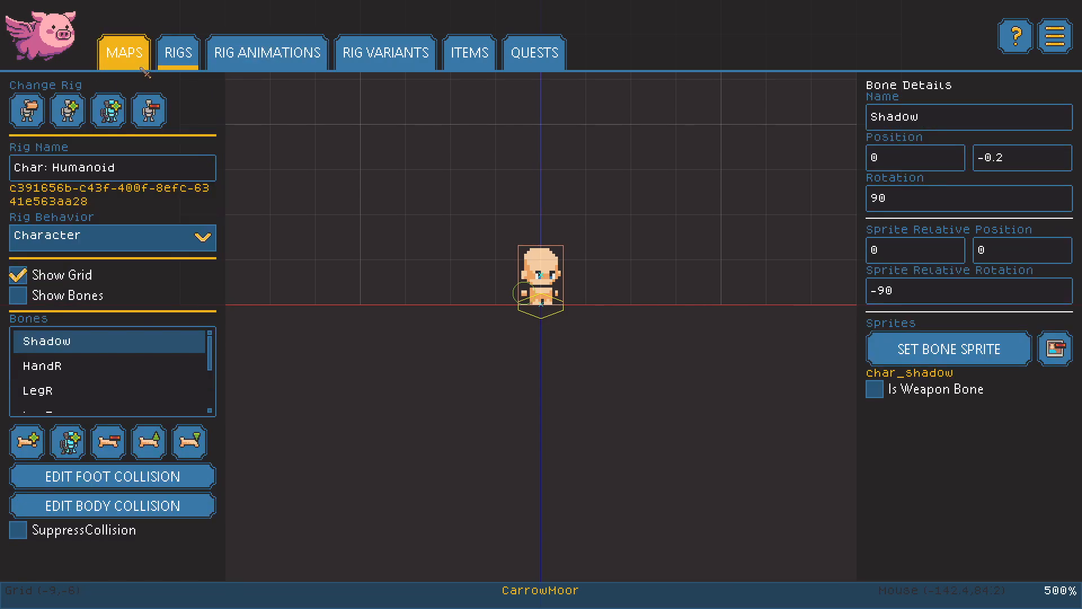
click(121, 51)
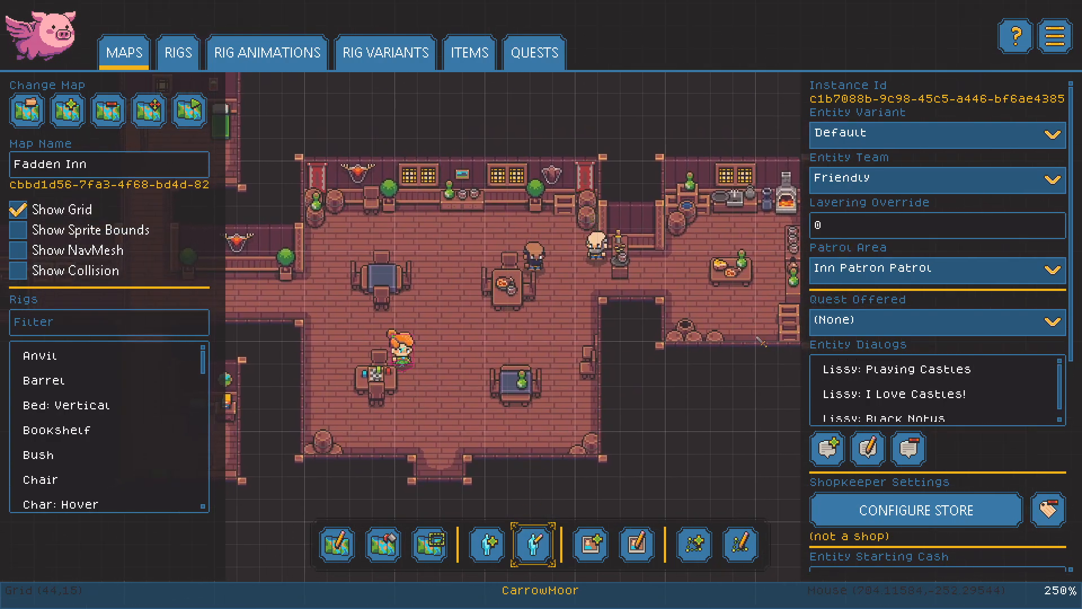
click(893, 134)
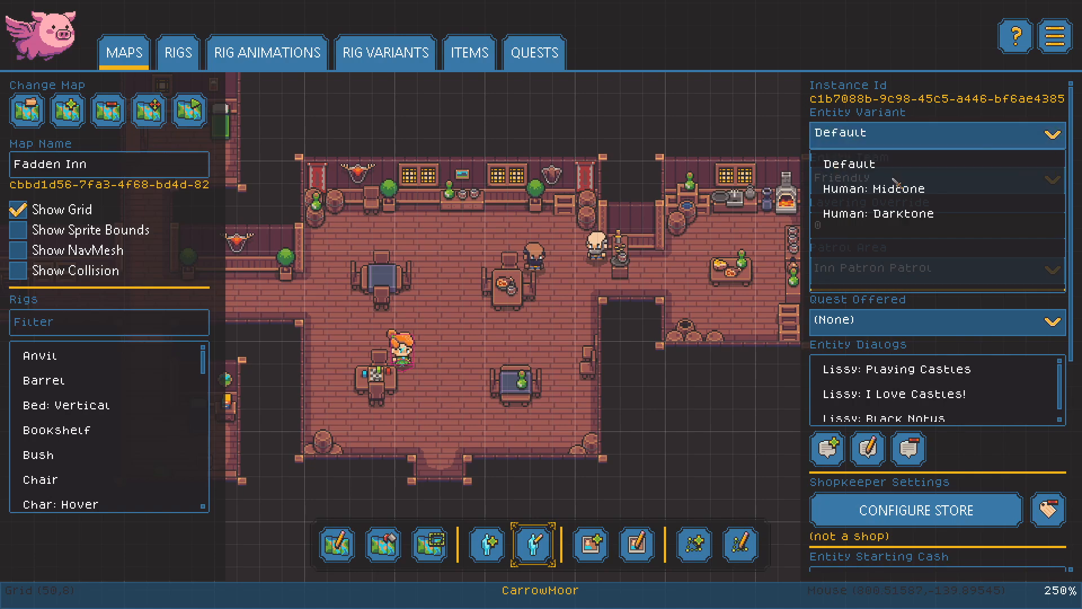
click(880, 188)
click(880, 136)
click(879, 213)
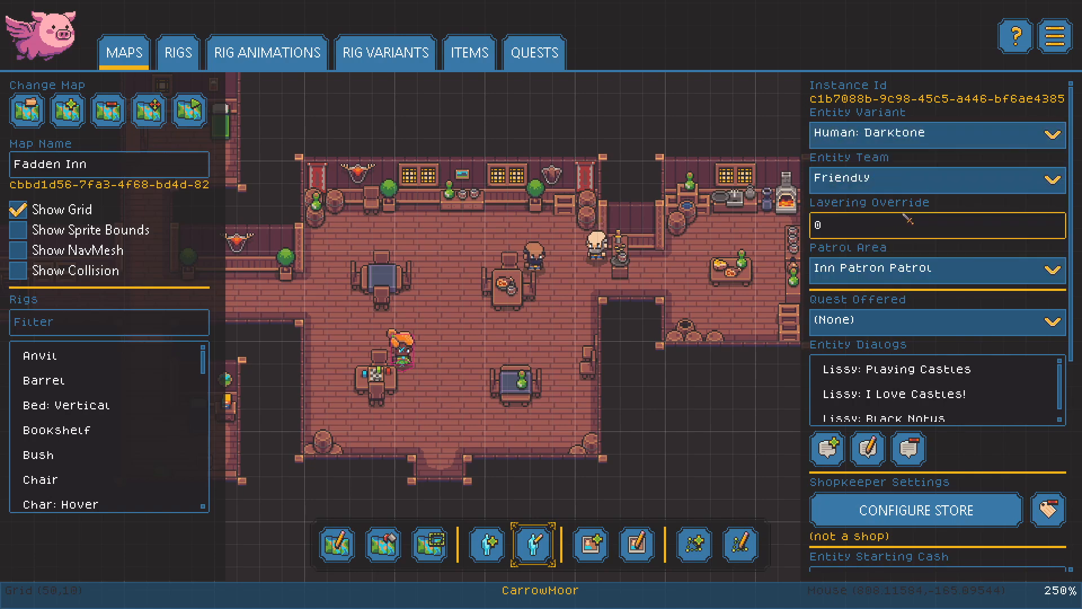
click(885, 135)
click(886, 170)
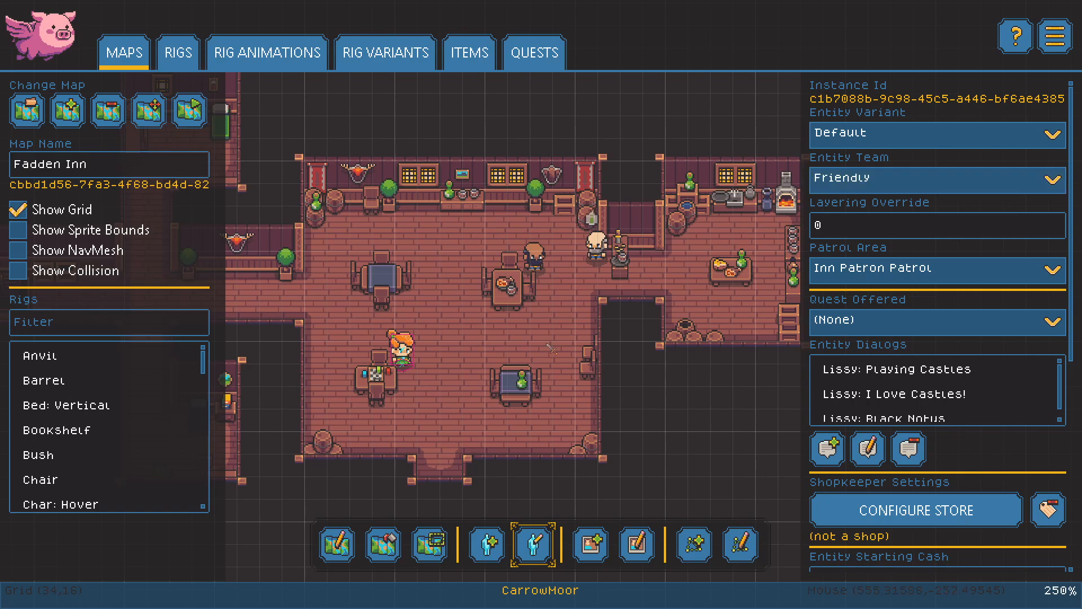
click(464, 357)
Find the Char: Humanoid Monster rig and place one in the middle of the inn's main room.
click(486, 547)
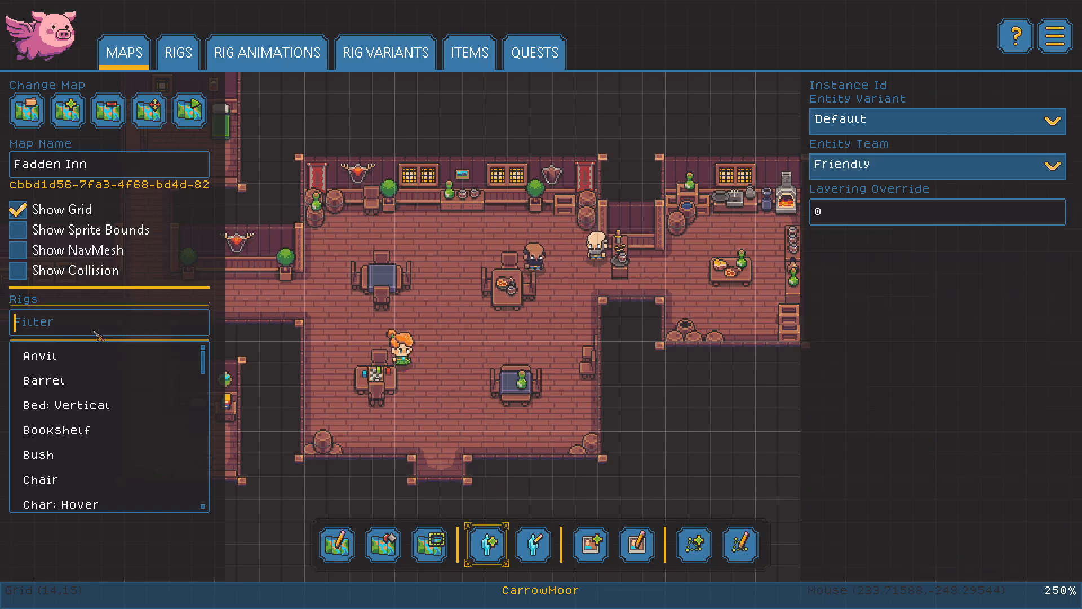
text(mon)
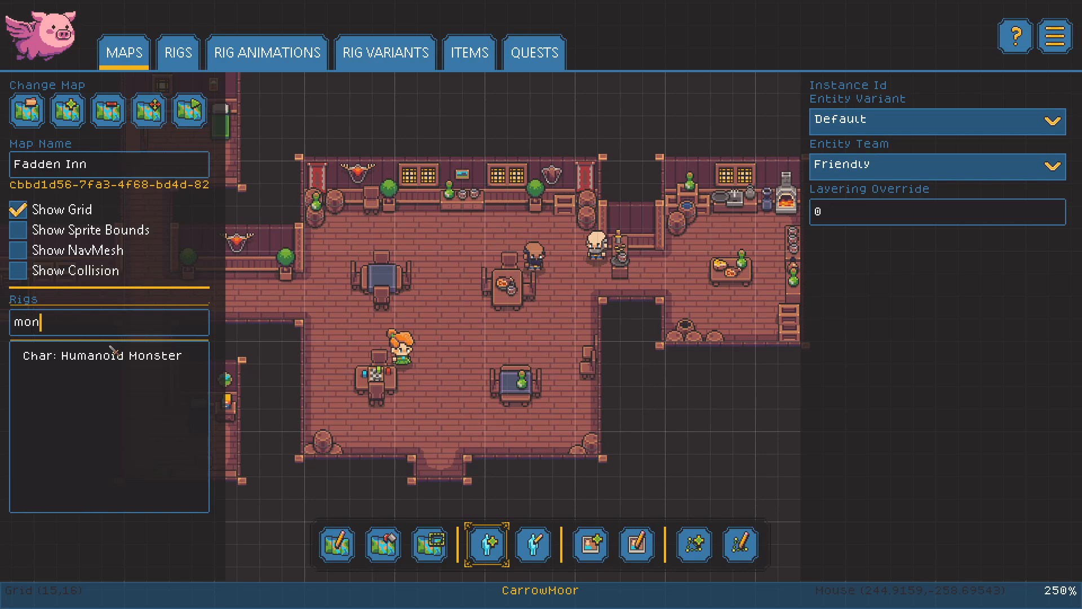
click(85, 355)
click(463, 326)
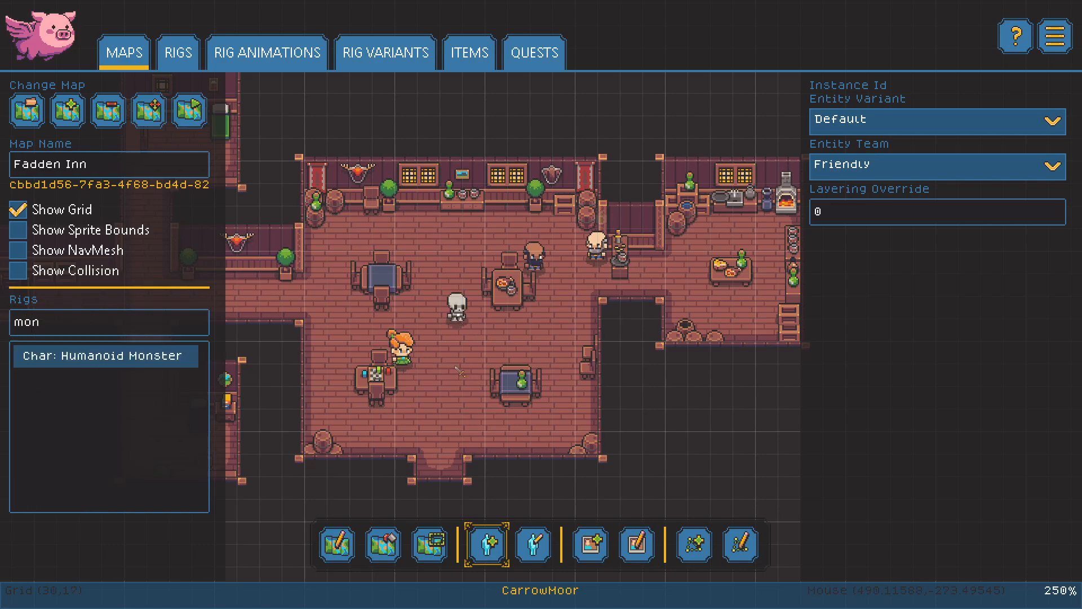
Set the placed humanoid monster's entity variant to Skeleton Bruiser.
click(472, 319)
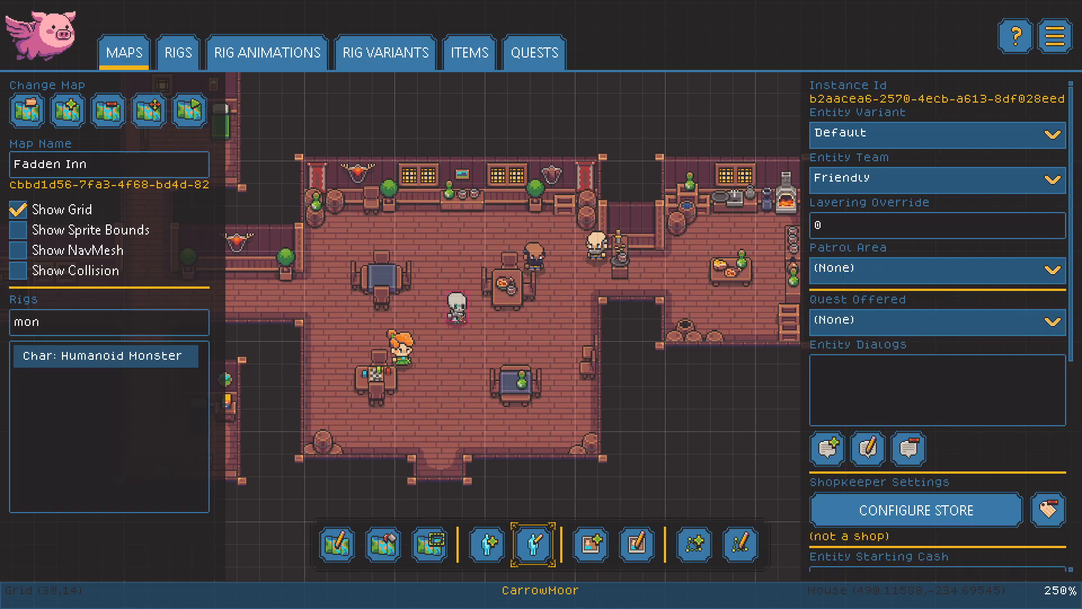
click(936, 135)
click(871, 186)
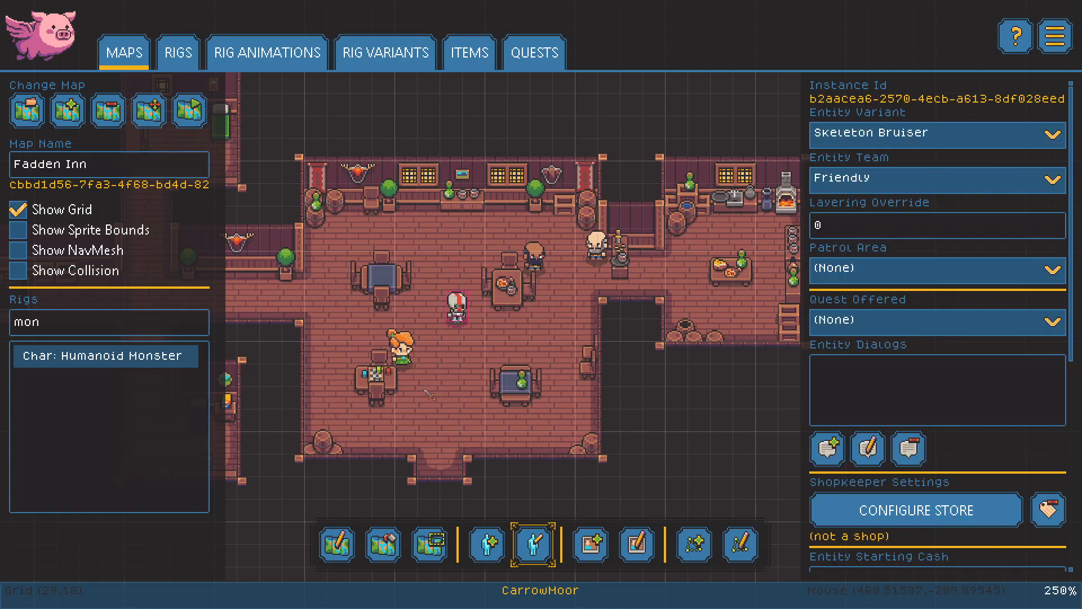
click(496, 463)
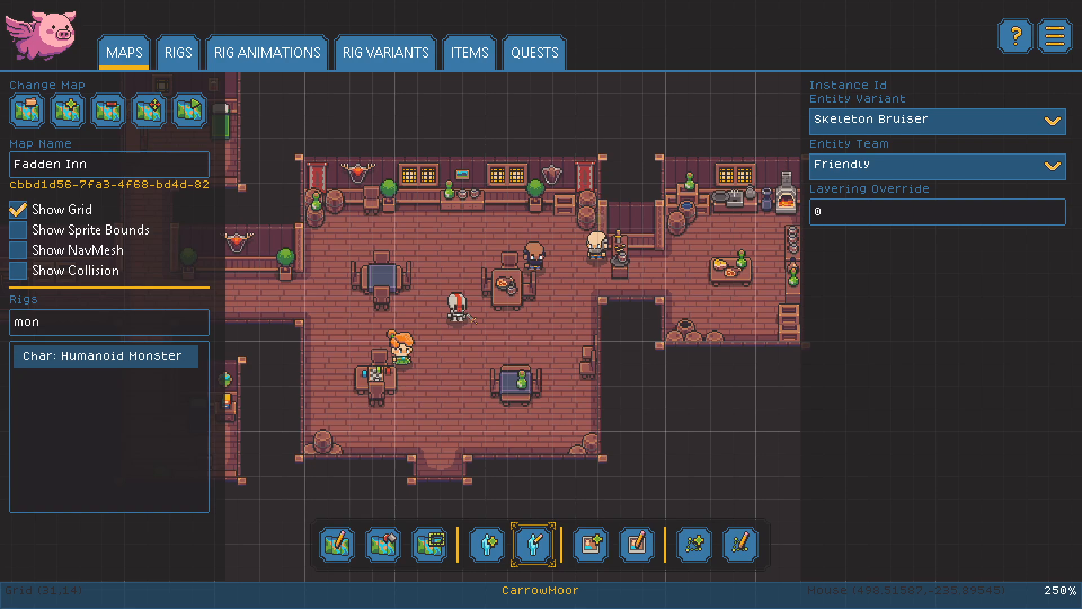
Nudge the Skeleton Bruiser slightly within the main room, and delete it from the map.
click(460, 317)
mouse_move(457, 320)
mouse_down()
mouse_move(470, 336)
mouse_move(453, 316)
mouse_up()
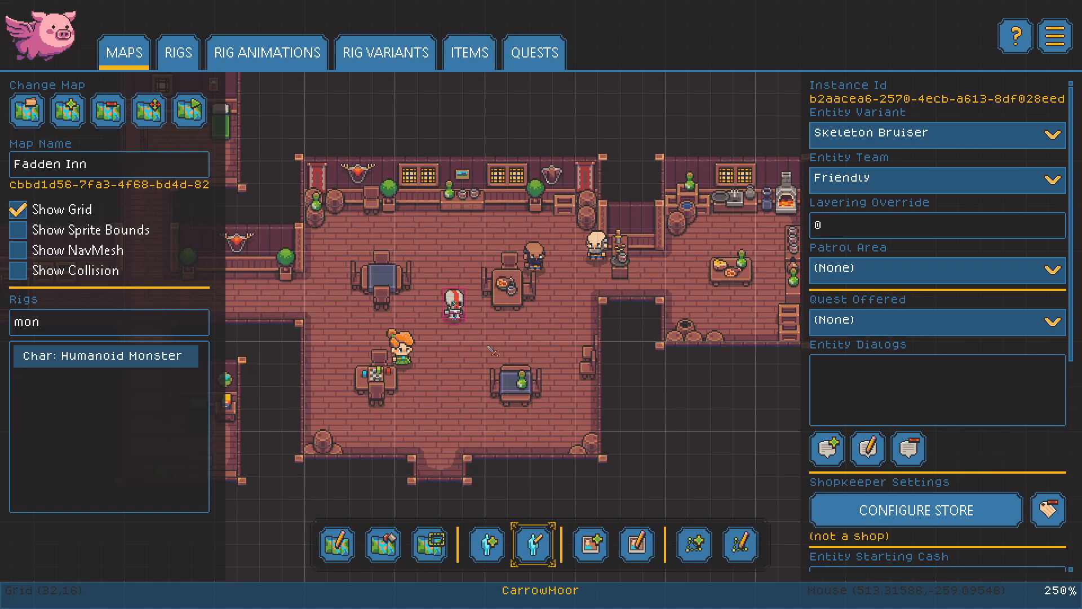
click(492, 351)
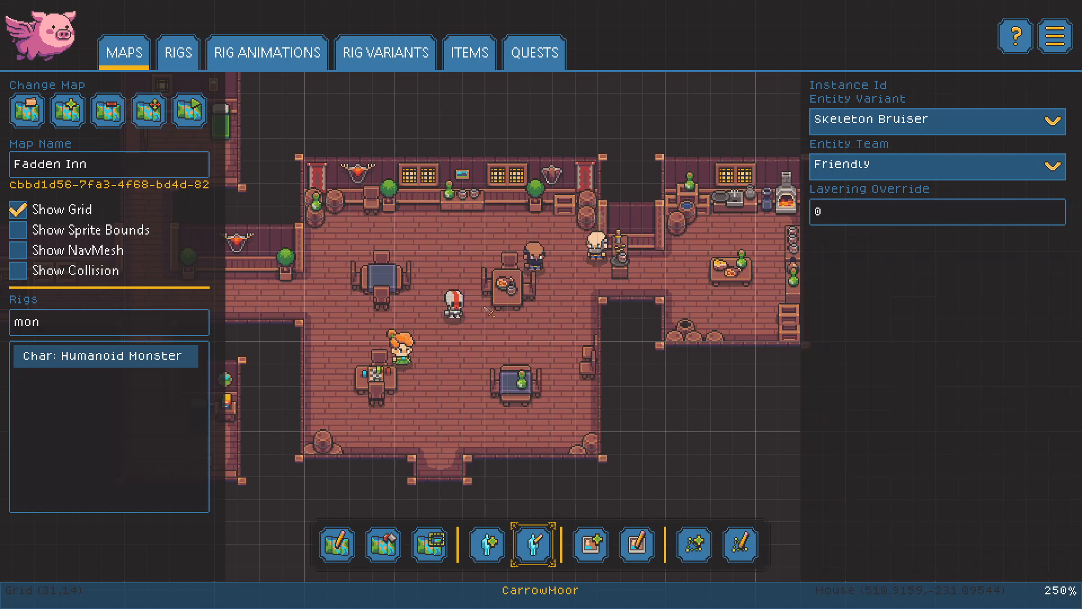
click(455, 311)
key(Delete)
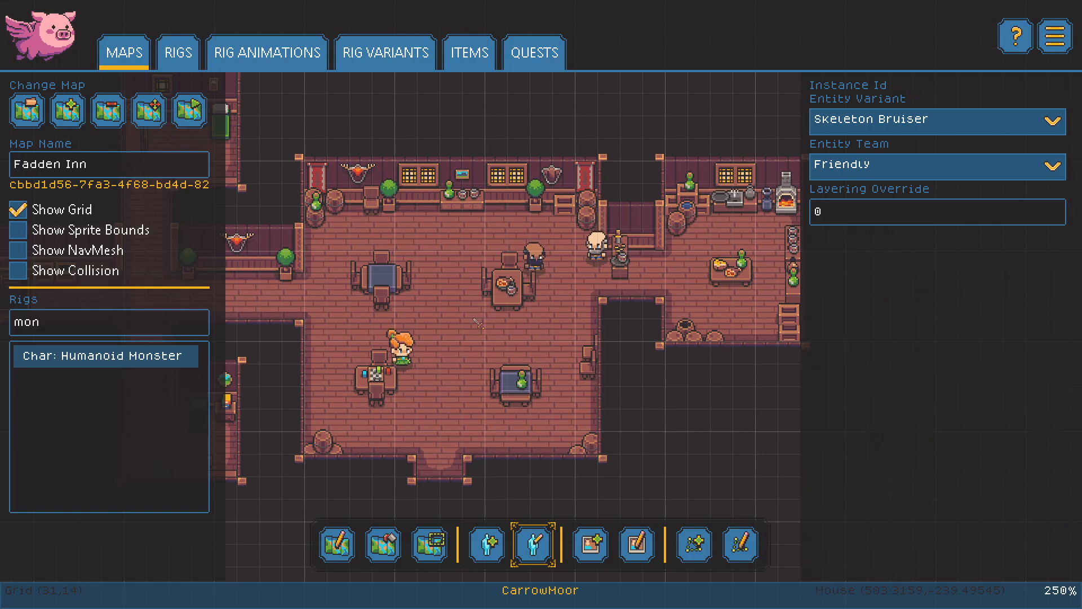
Open the item editor and preview the Shirt: Gray Cloth, Pants: Blue Cloth and Shirt: Red Cloth armors on the humanoid.
click(470, 52)
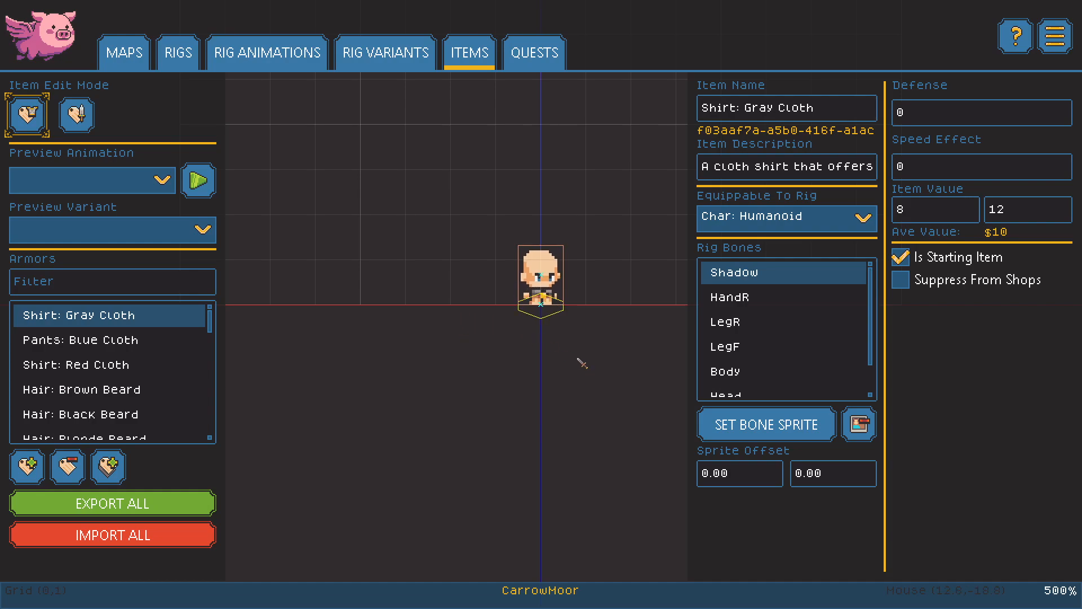
drag(544, 369, 457, 327)
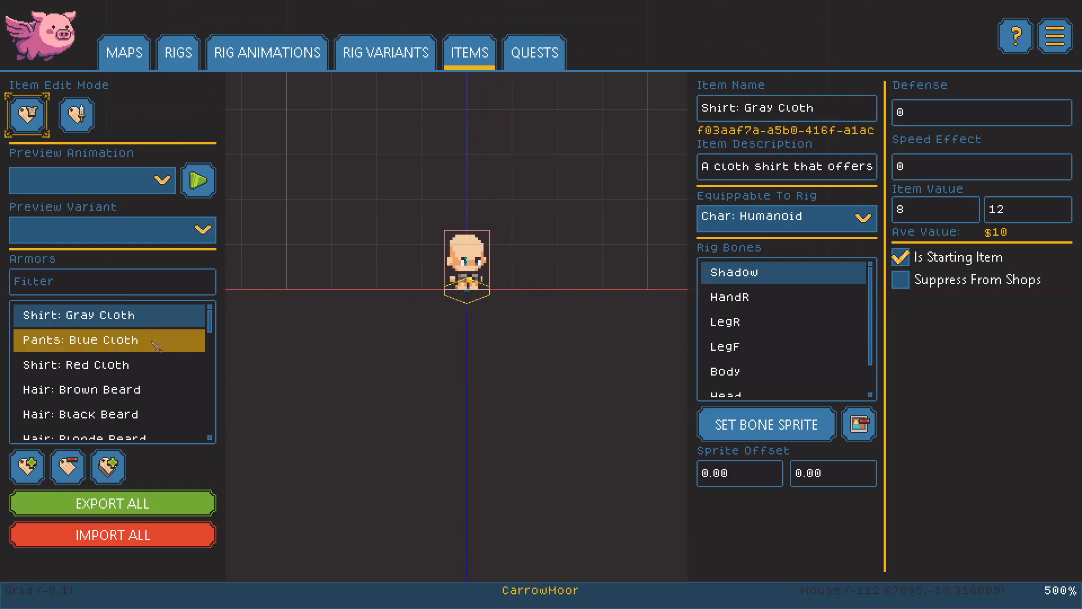
click(176, 349)
click(121, 366)
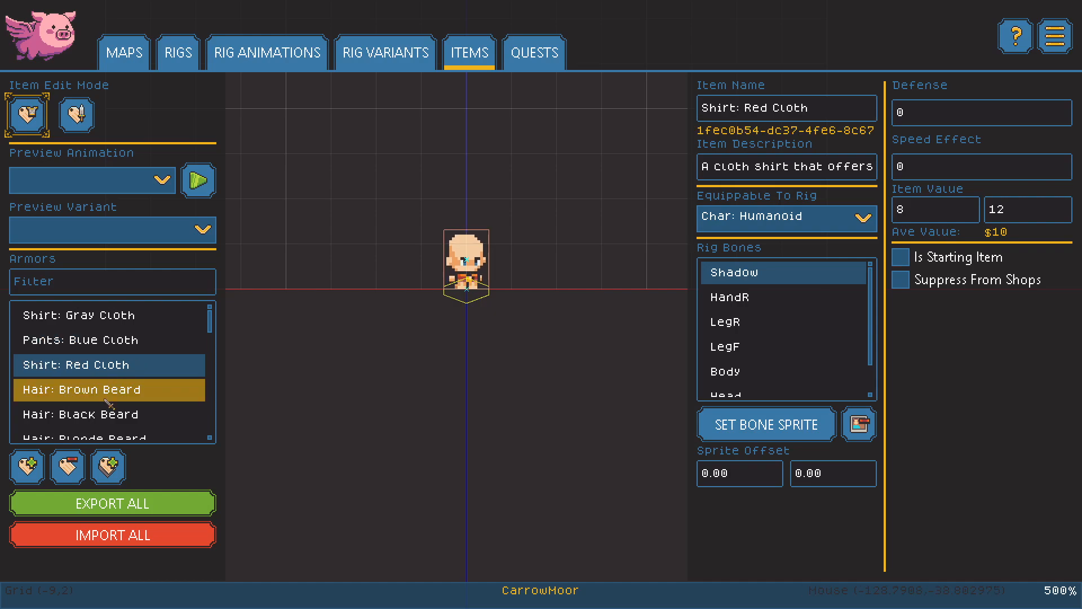
click(110, 388)
click(101, 317)
click(103, 345)
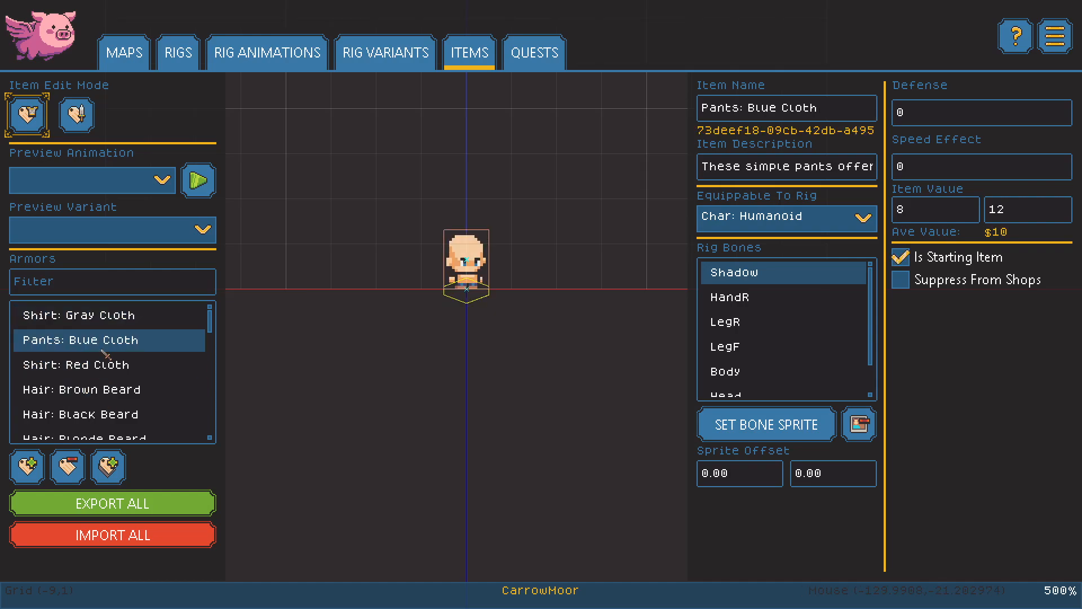
click(100, 369)
Preview the Brown, Black, Blonde and Gray Beard hair items on the humanoid rig.
scroll(114, 364, down, 1)
click(115, 356)
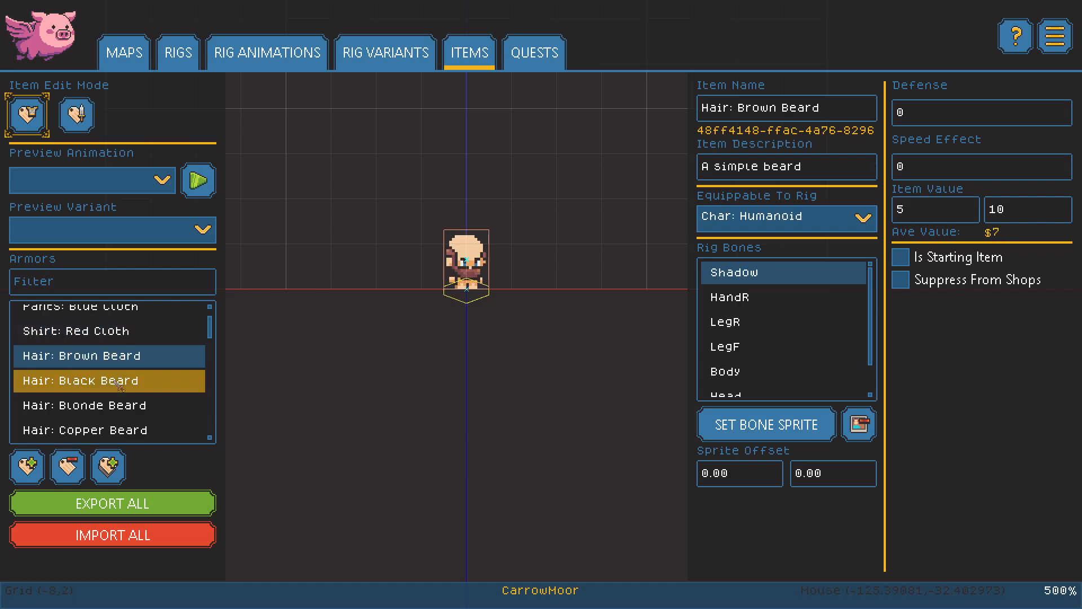
click(119, 384)
click(111, 402)
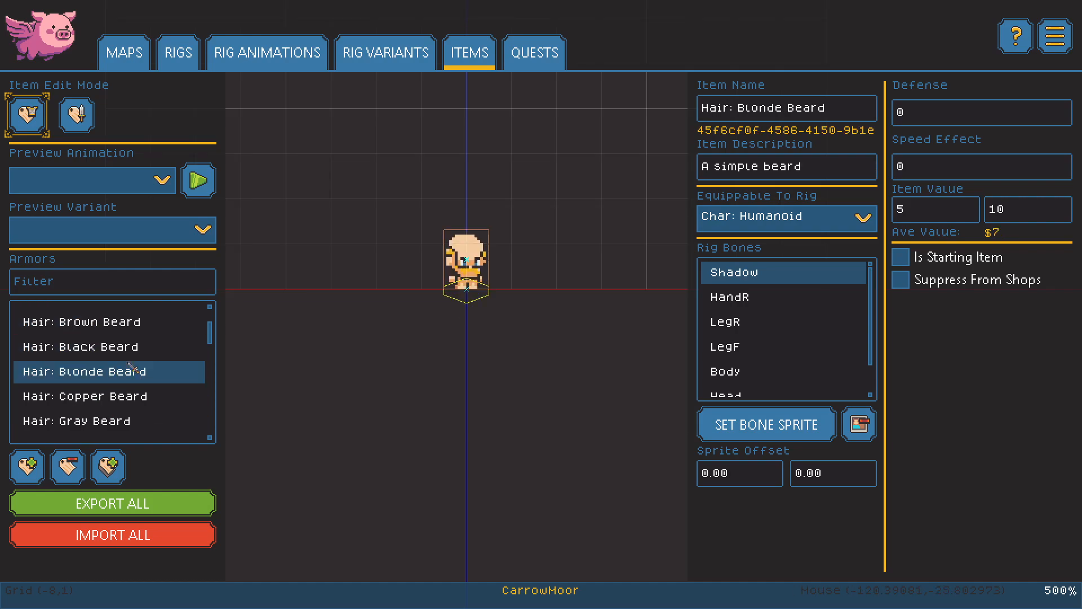
scroll(112, 395, down, 3)
click(113, 386)
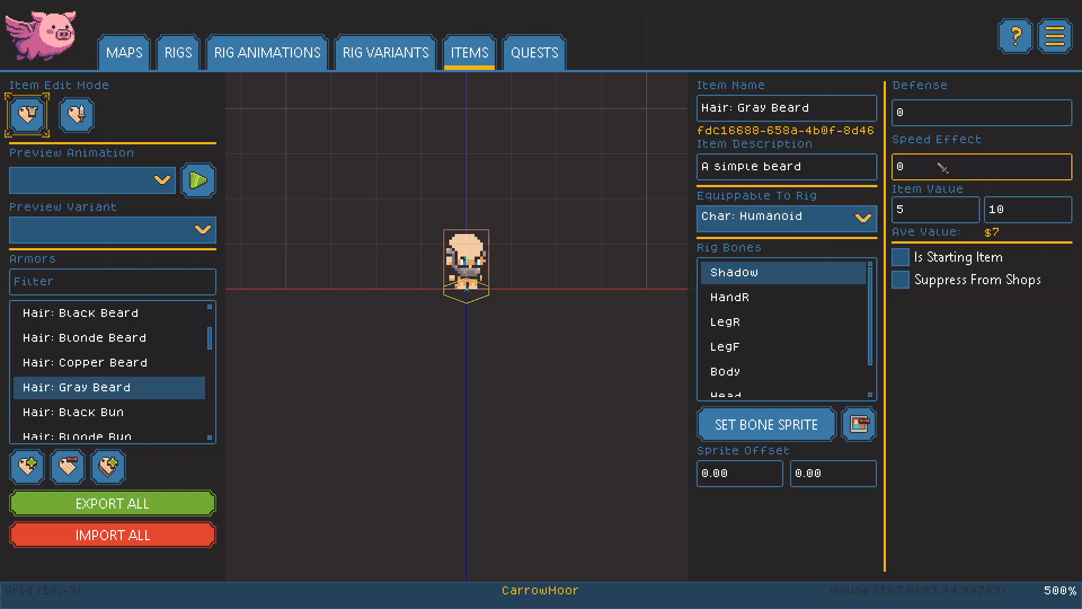
Preview Hair: Black Bun and look through the remaining armors and the melee weapons, returning to the armor items.
scroll(80, 374, down, 2)
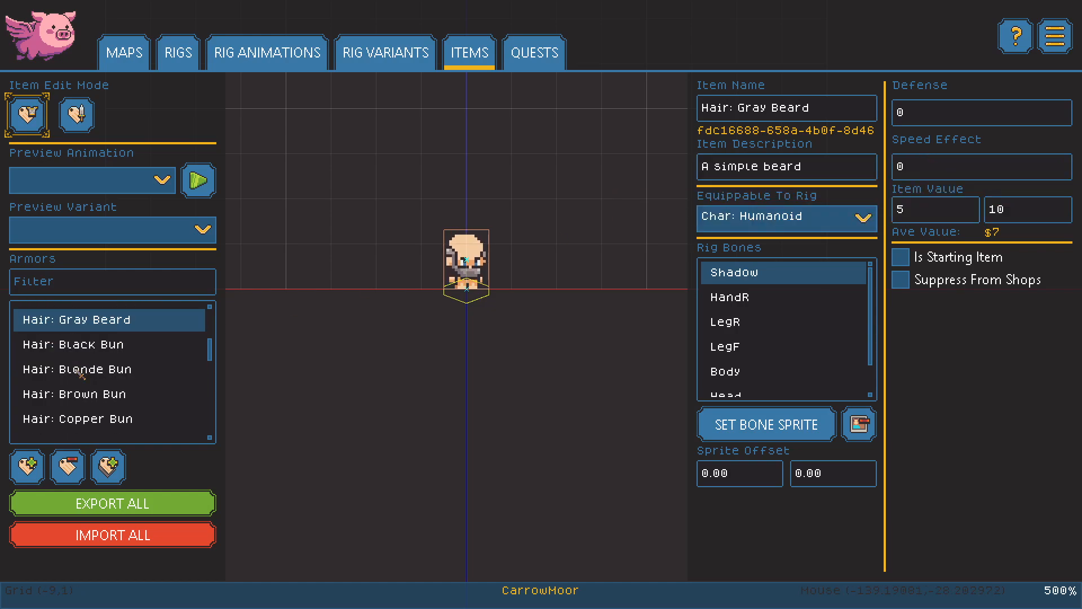
click(109, 355)
scroll(110, 360, down, 7)
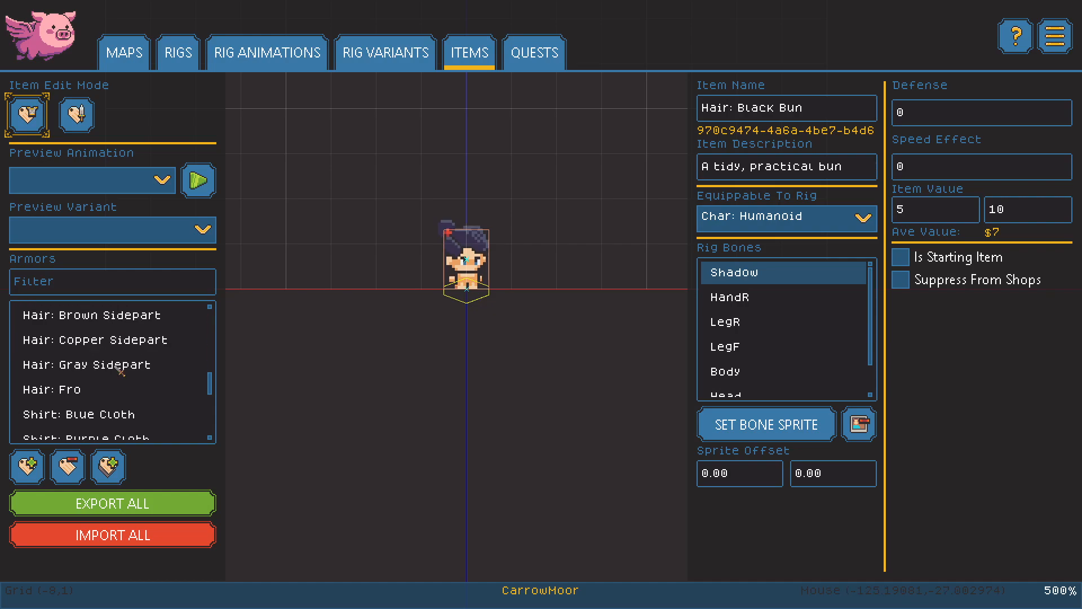
scroll(116, 369, up, 3)
scroll(135, 386, down, 7)
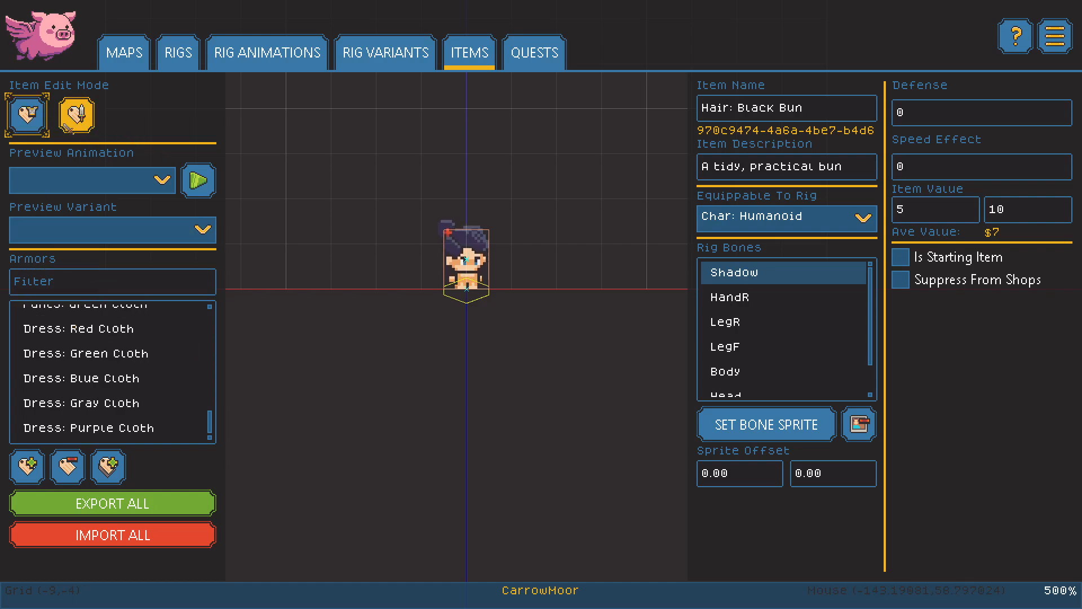
click(77, 116)
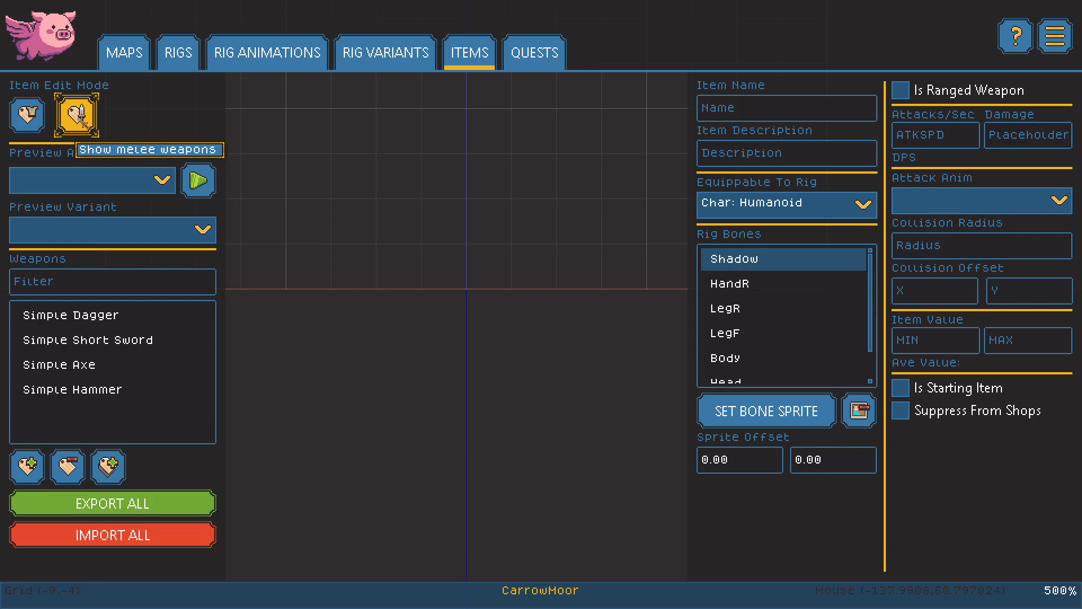
click(27, 121)
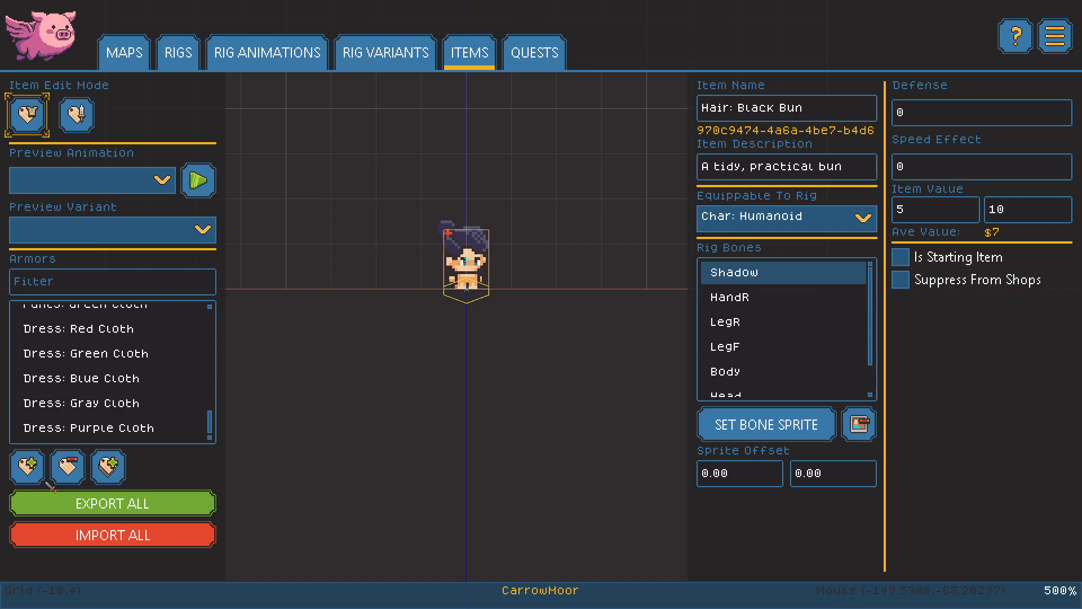
Create a new armor item and name it Demo Armor.
click(30, 468)
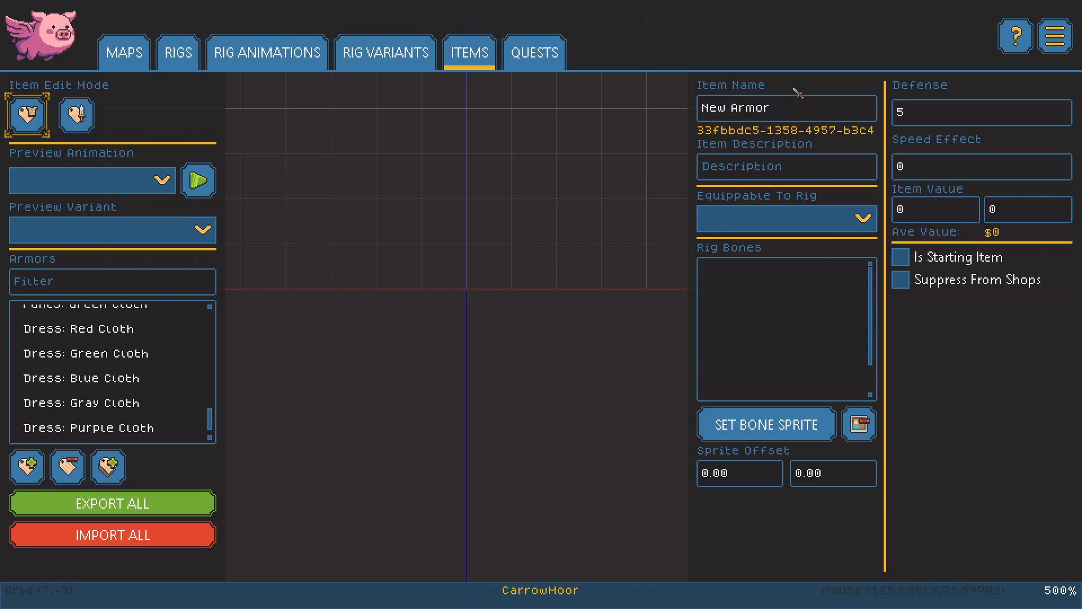
click(802, 117)
text(Demo)
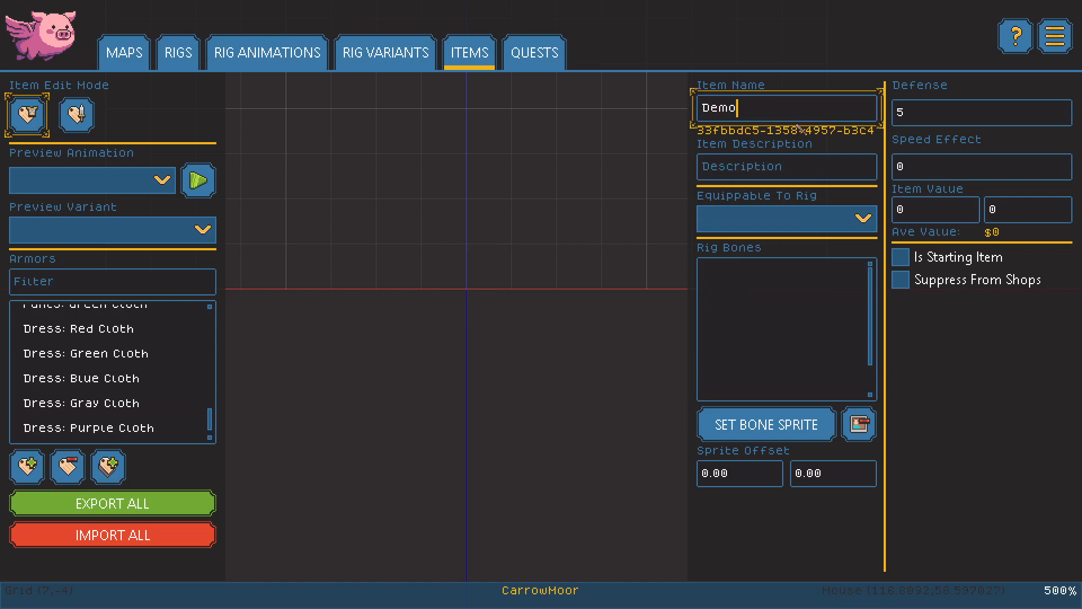
drag(437, 321, 435, 403)
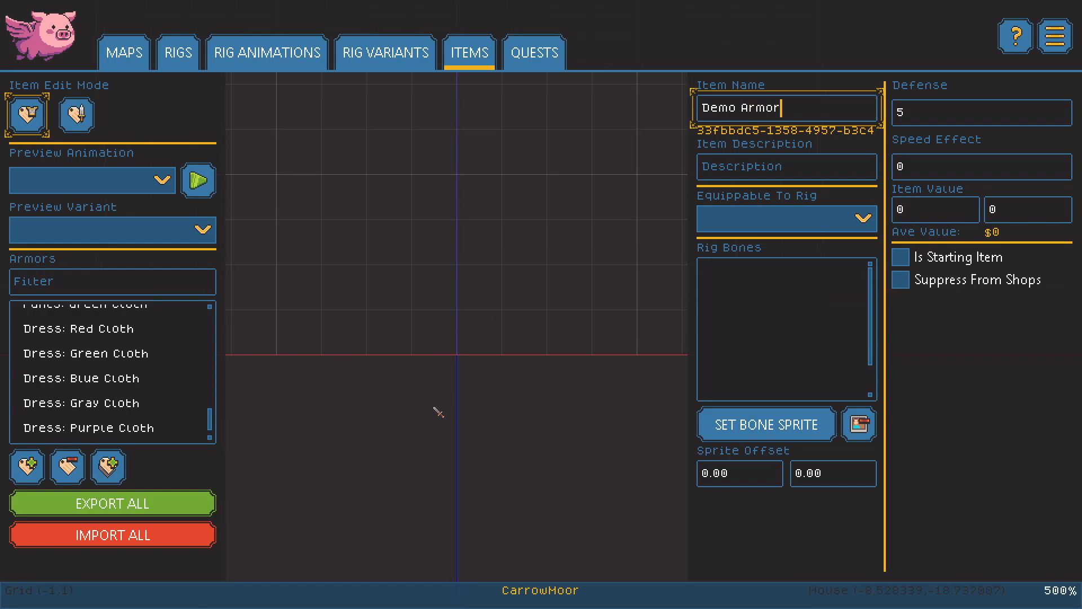
drag(486, 352, 549, 451)
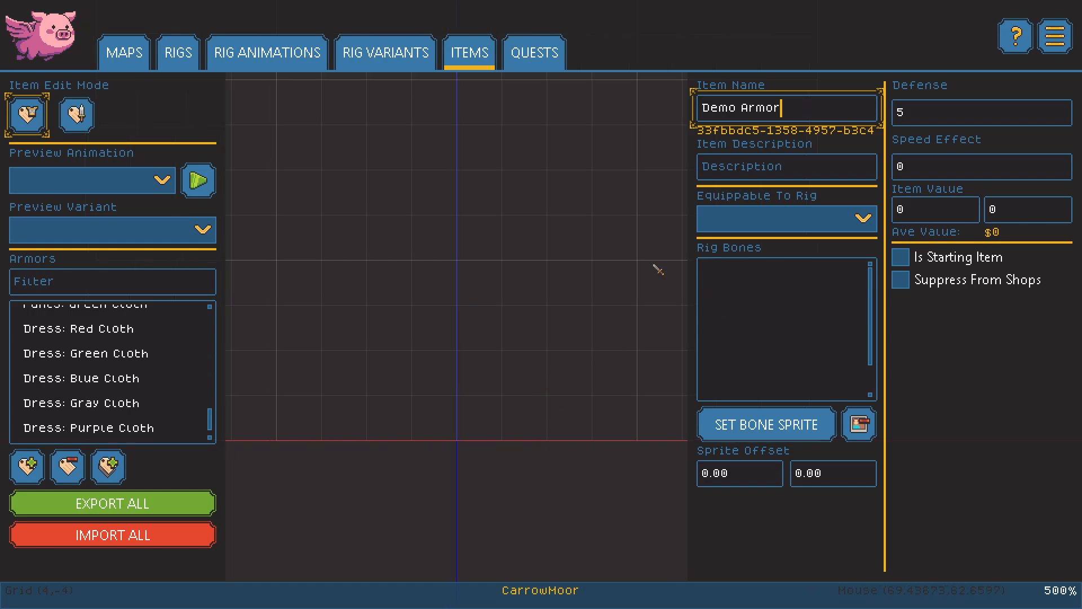
Make Demo Armor equippable to the Char: Humanoid rig.
click(783, 218)
scroll(800, 282, down, 3)
scroll(801, 309, down, 6)
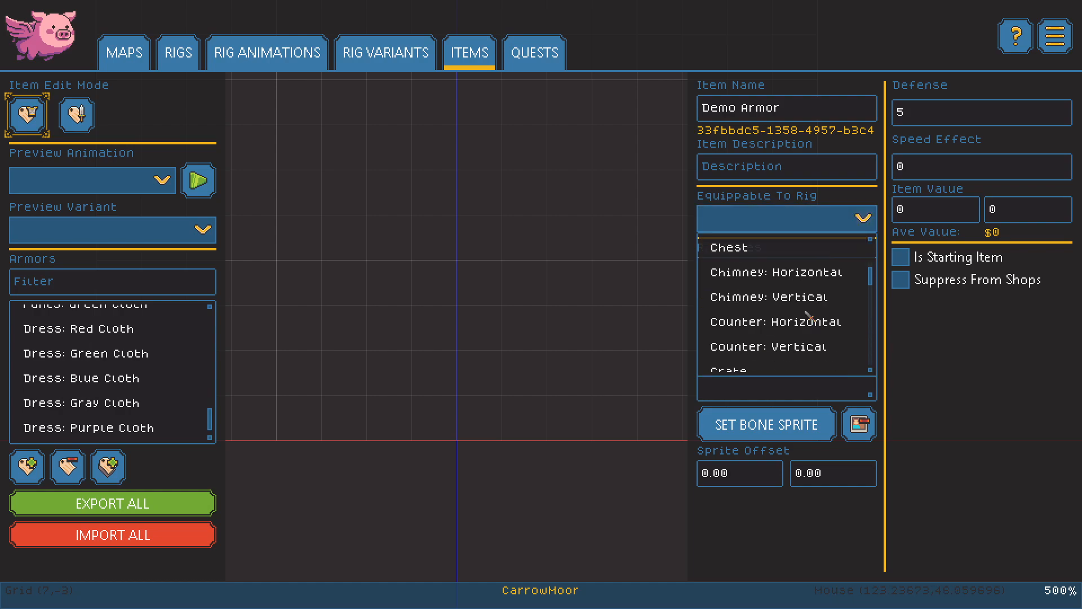
scroll(795, 317, down, 2)
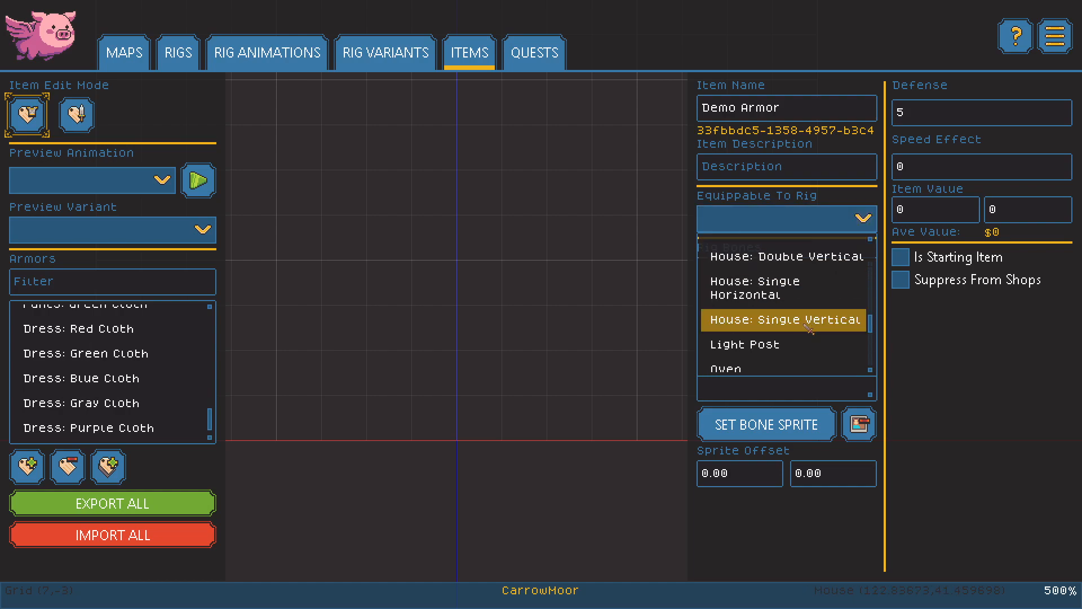
scroll(811, 321, up, 8)
scroll(823, 322, up, 3)
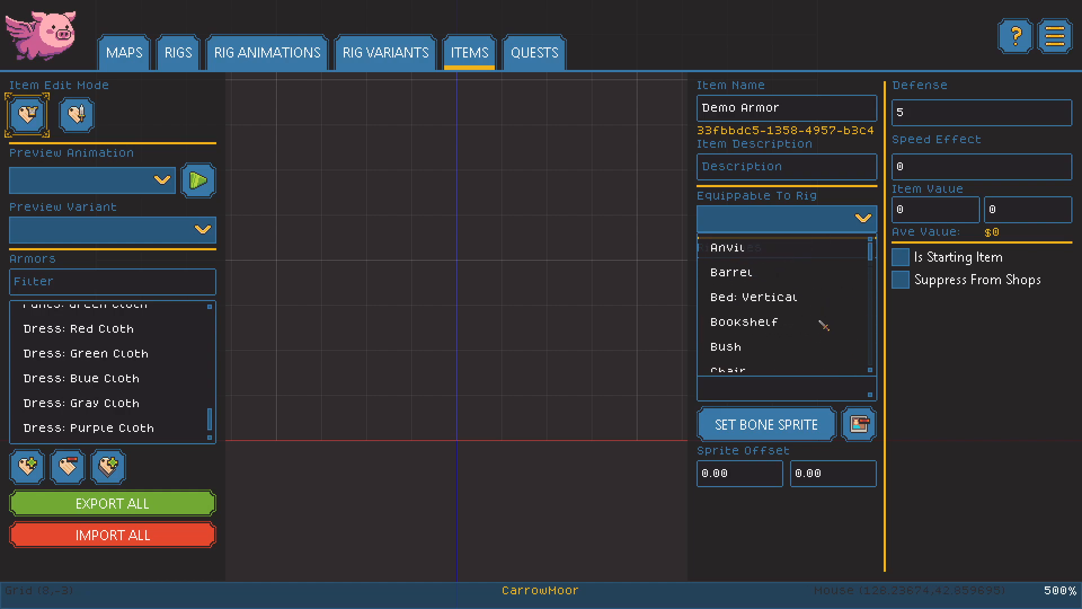
scroll(822, 321, down, 1)
click(789, 345)
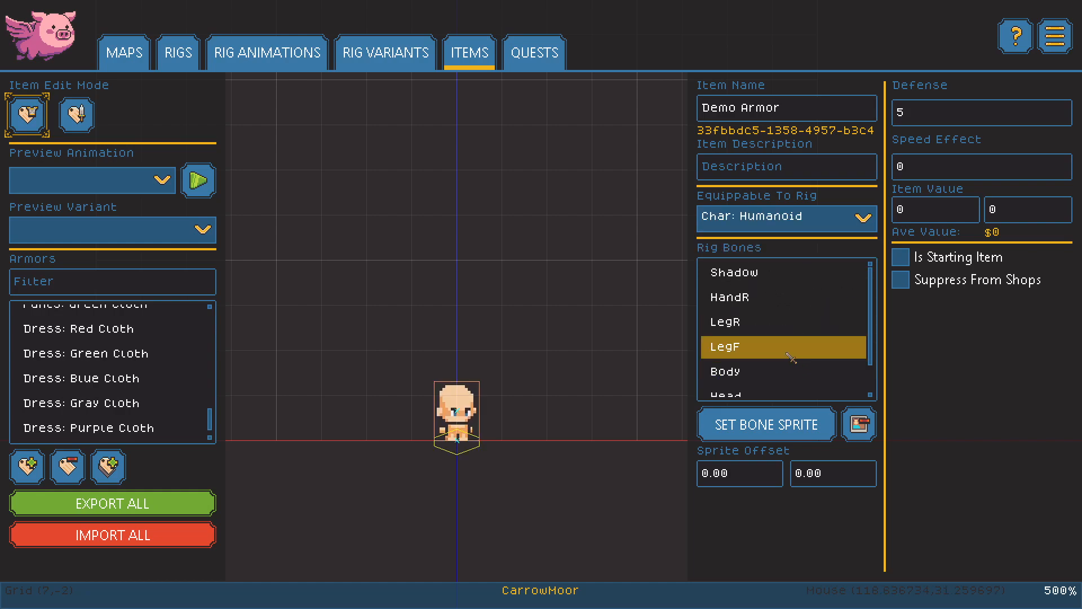
drag(547, 394, 559, 300)
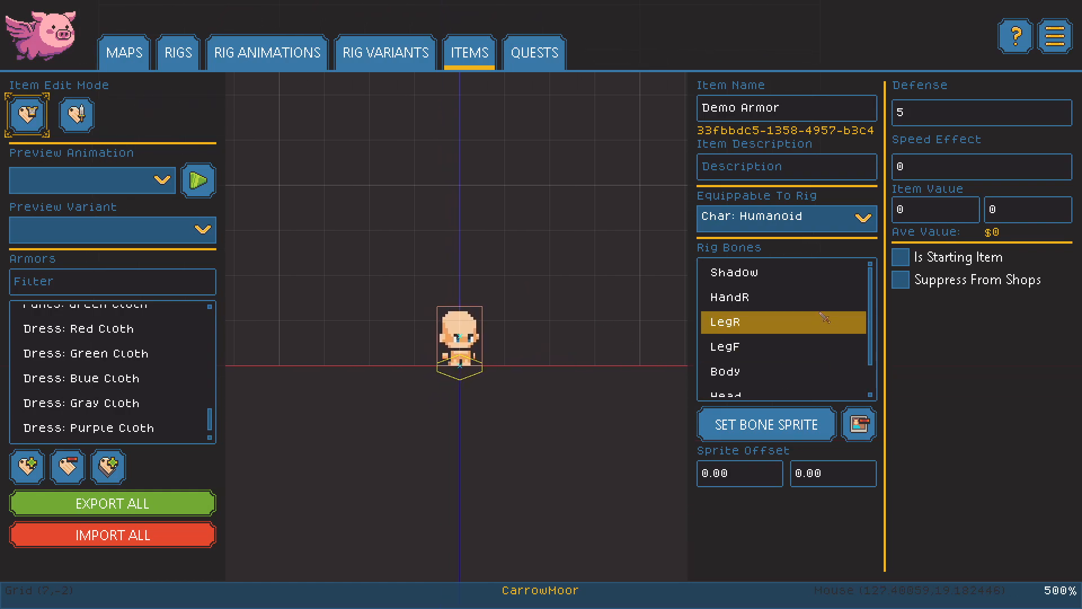
Assign the helm_metal1 sprite to the Head bone of Demo Armor, filtering the assets by "helm".
scroll(796, 306, down, 1)
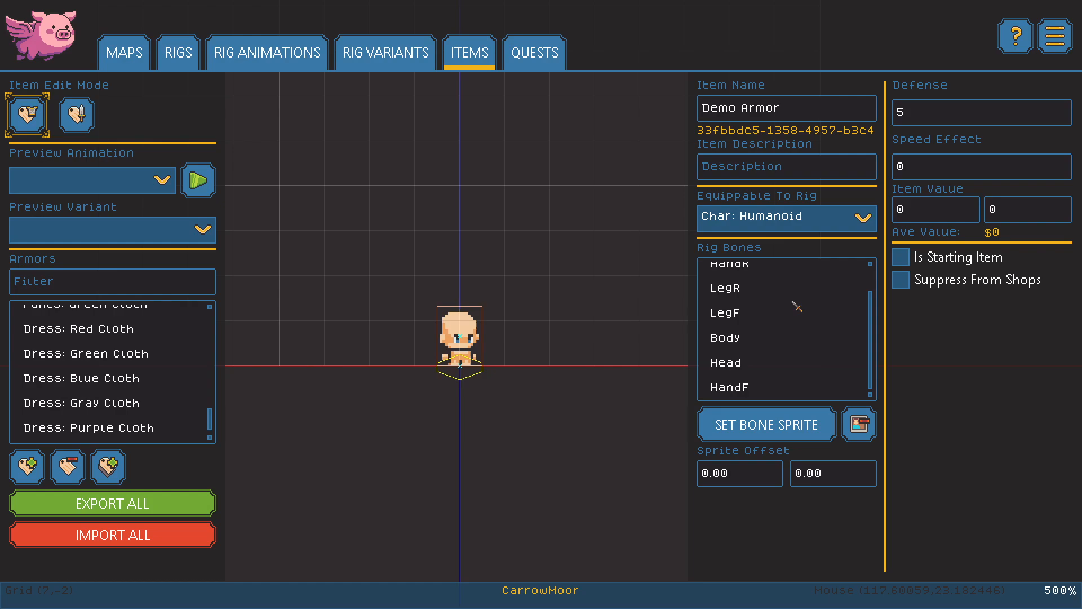
click(771, 344)
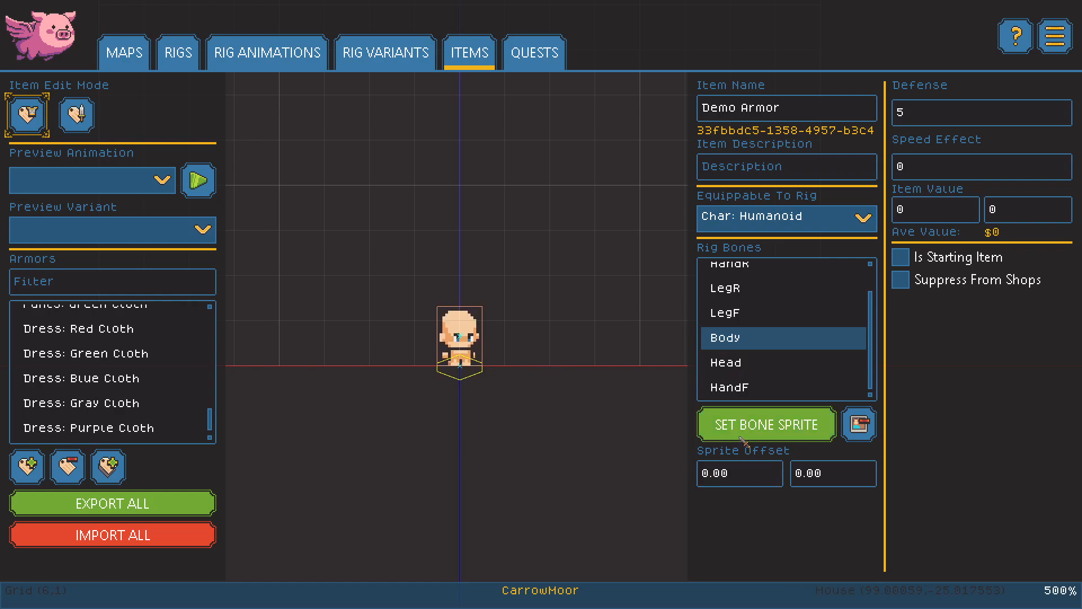
click(755, 365)
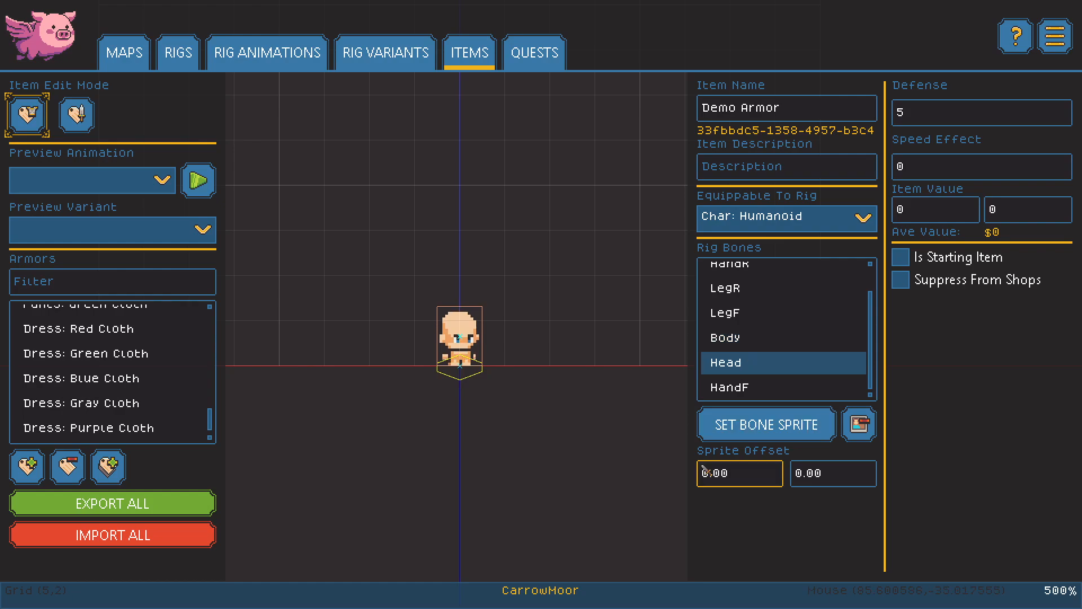
click(752, 428)
click(454, 155)
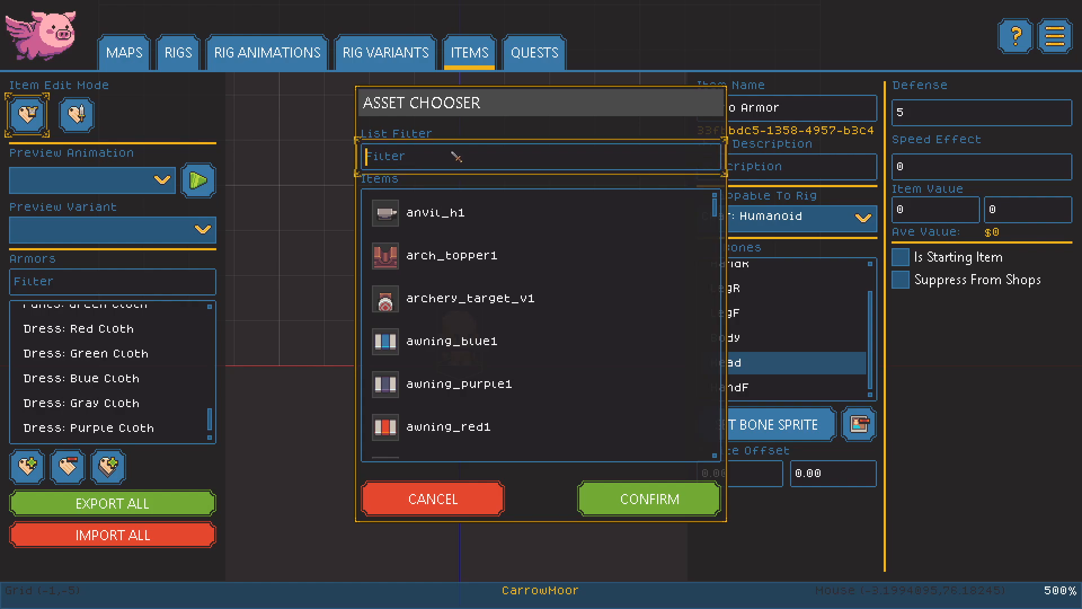
text(helm)
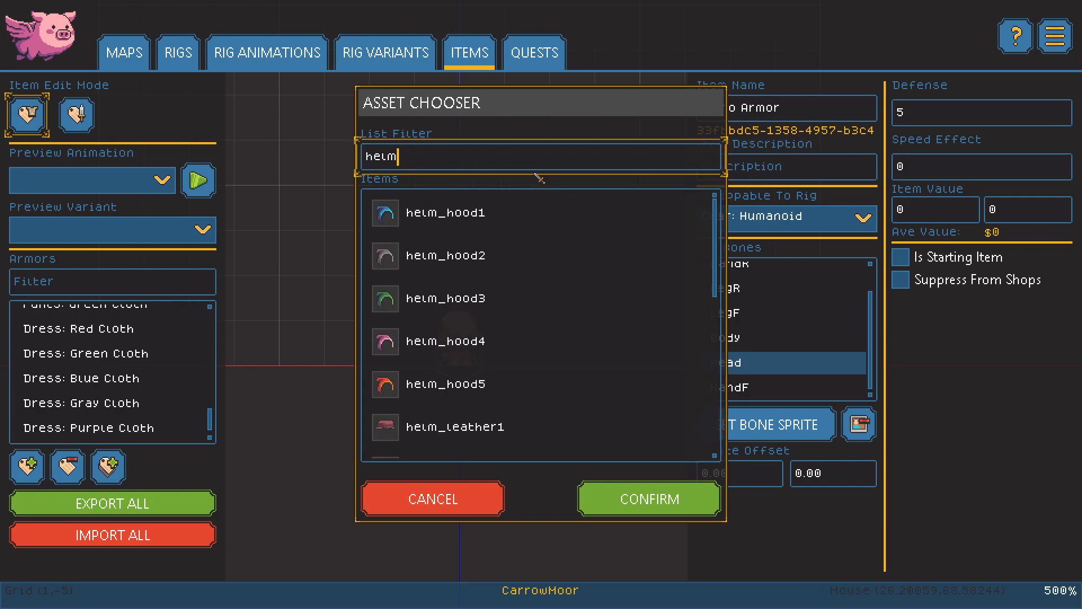
click(592, 337)
scroll(561, 338, down, 3)
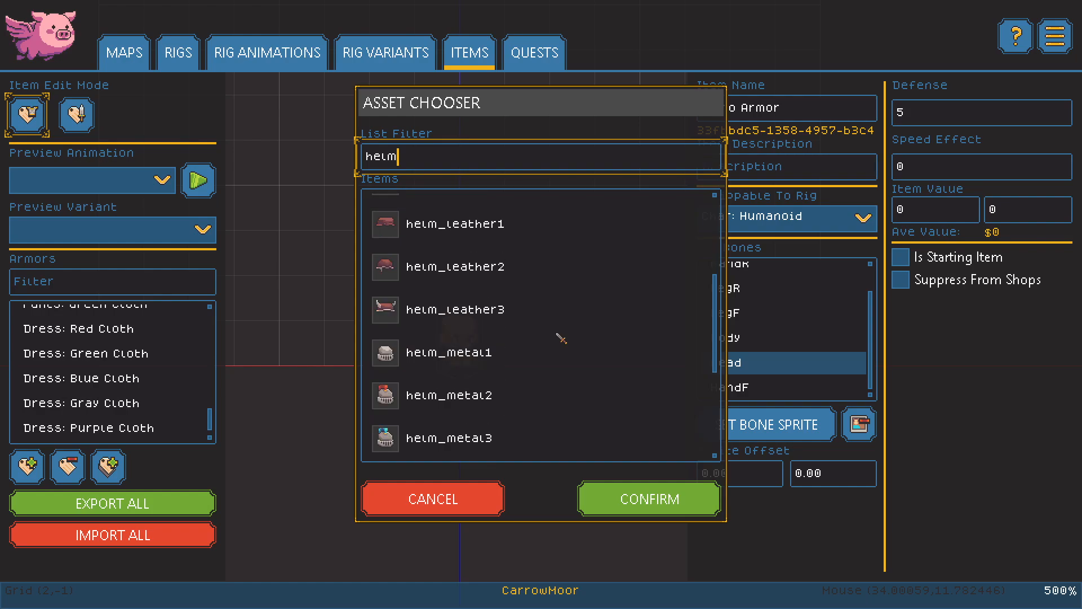
scroll(570, 333, down, 2)
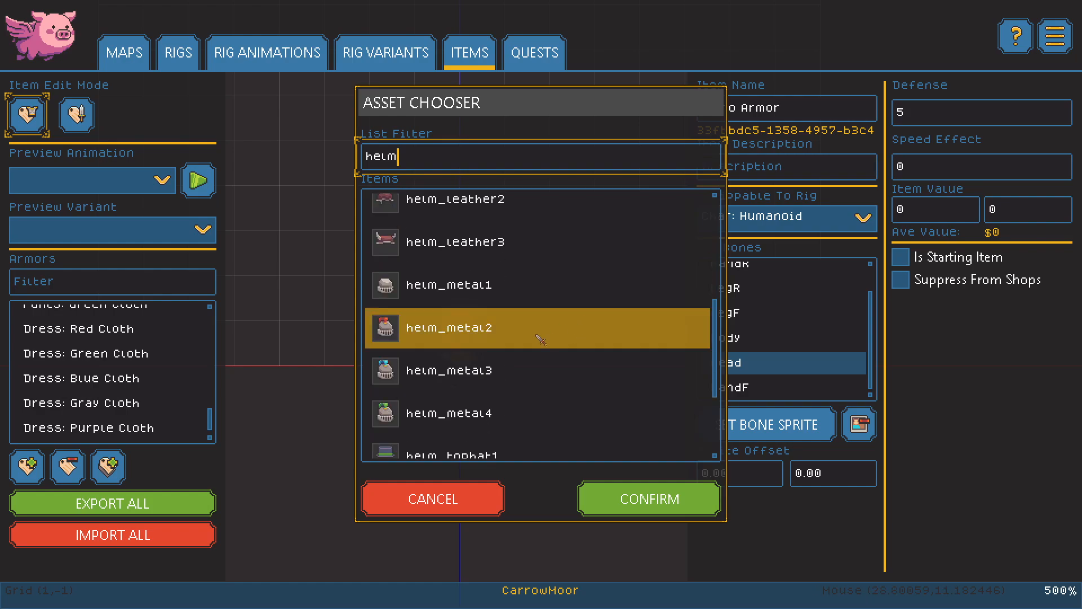
click(553, 284)
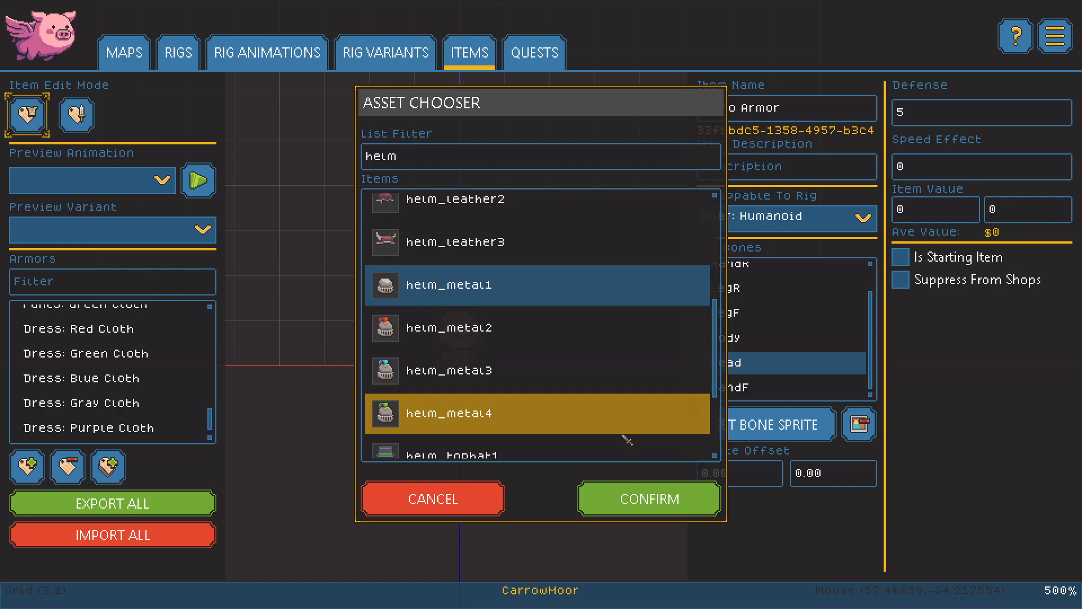
click(649, 501)
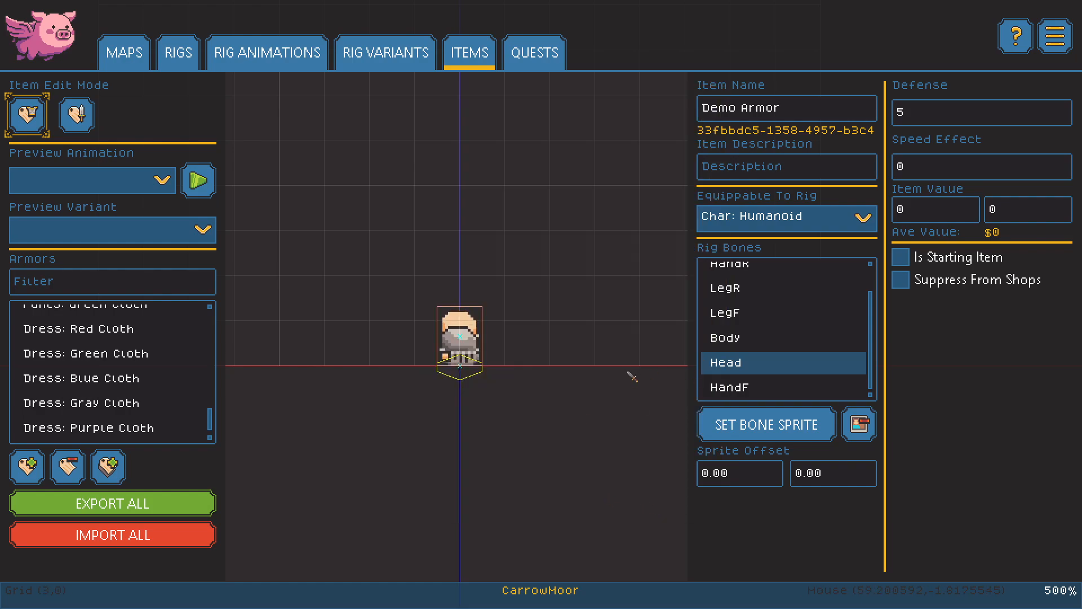
Set the Head bone sprite's X offset to 6 so the helmet moves up onto the head.
drag(615, 389, 611, 397)
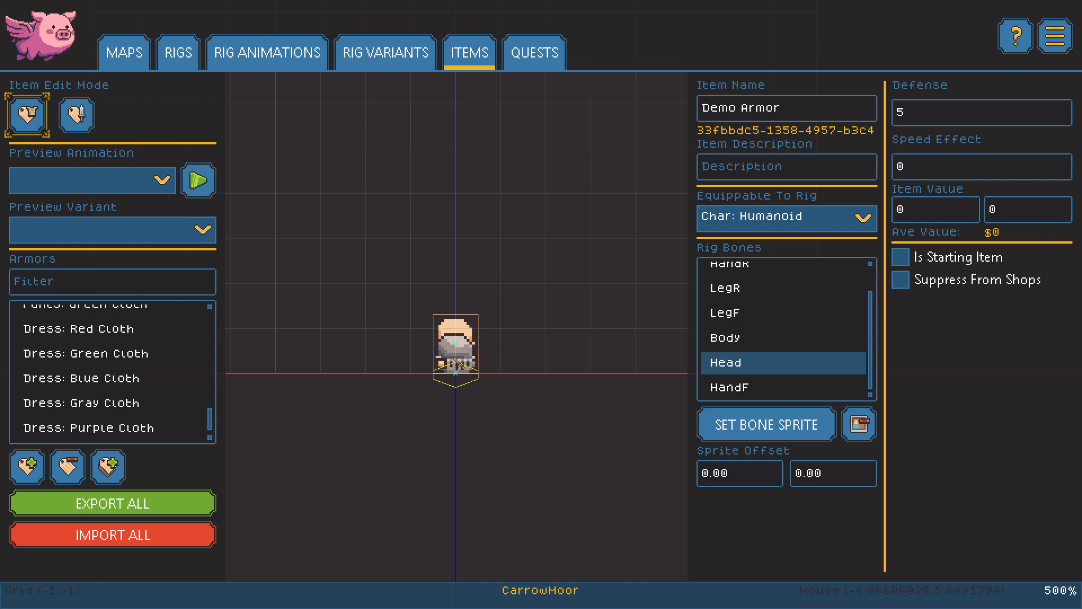
click(748, 476)
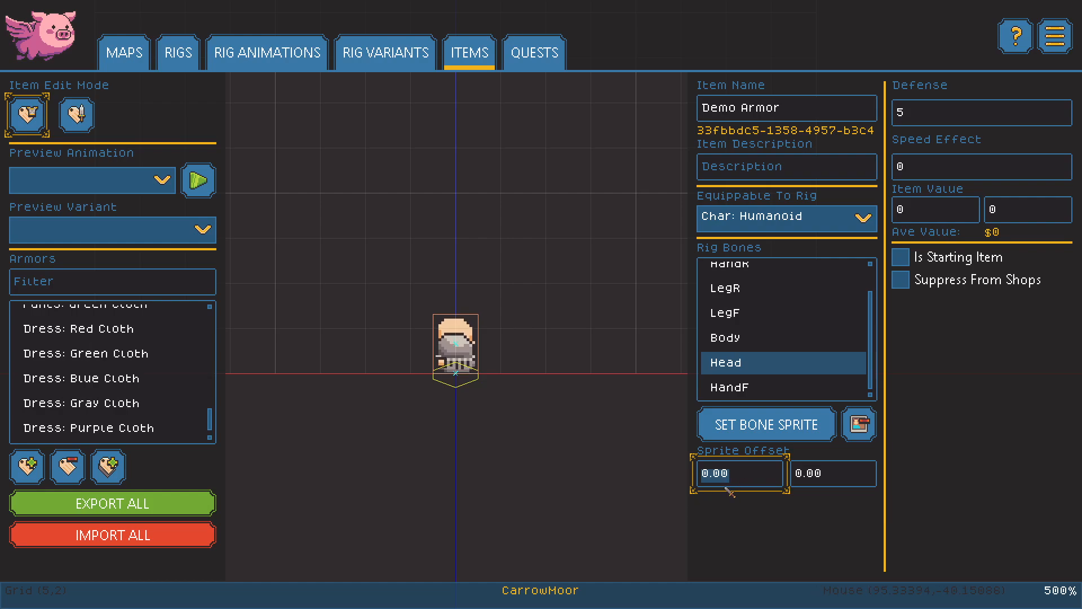
text(6)
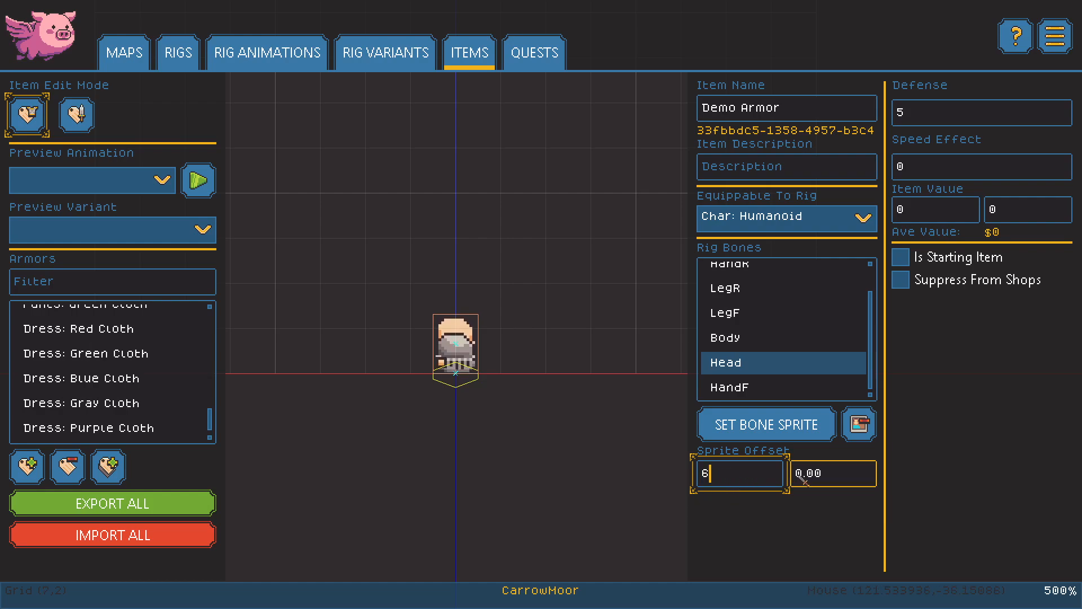
click(851, 480)
Try an X offset of 4 for the helmet sprite and restore it to 6.
click(732, 482)
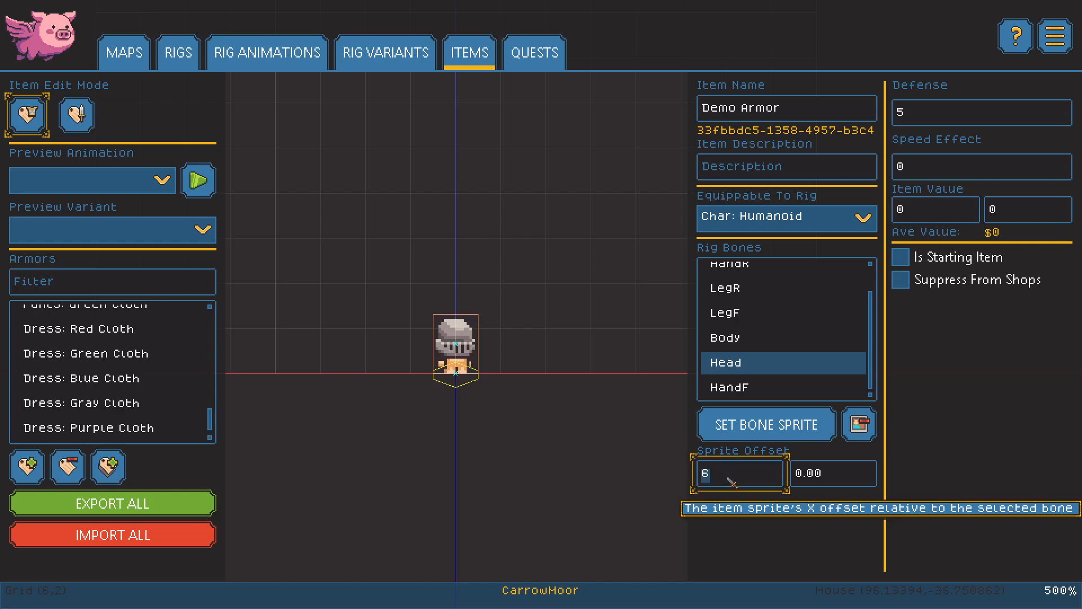
text(4)
click(839, 477)
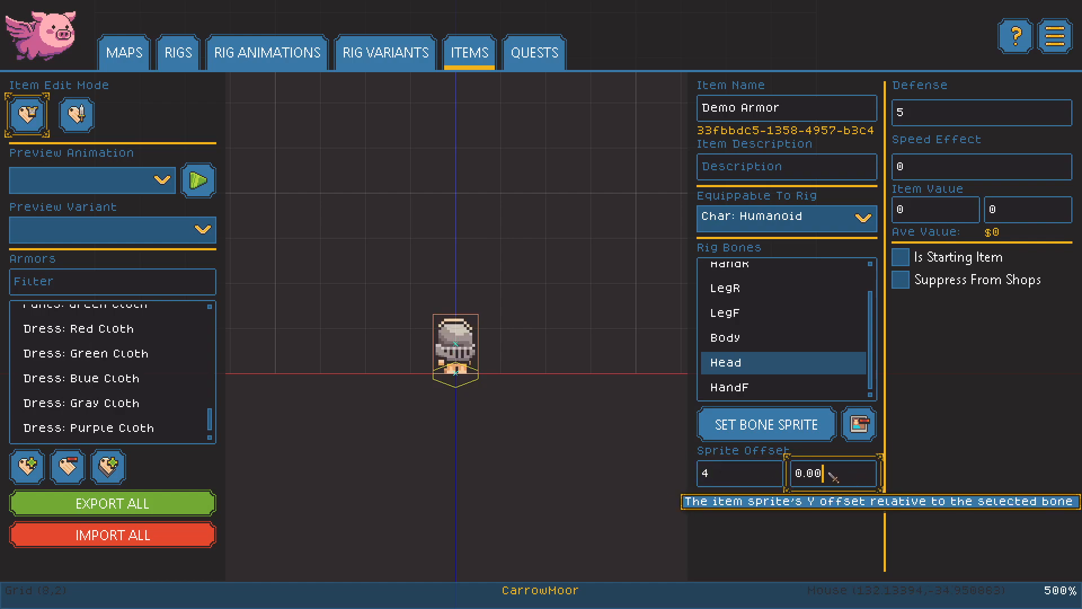
click(753, 483)
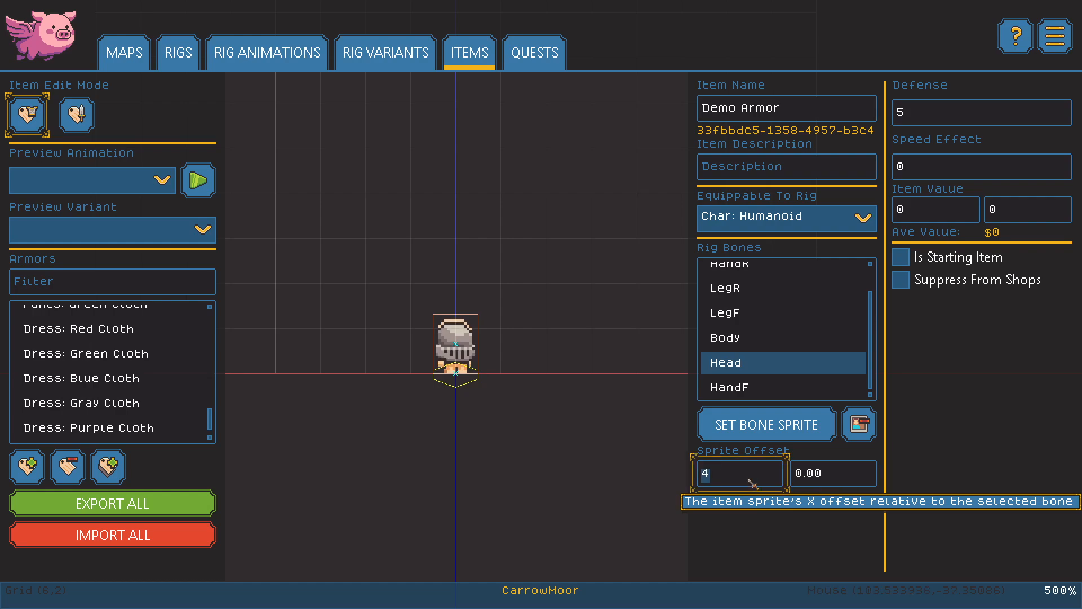
text(6)
click(827, 489)
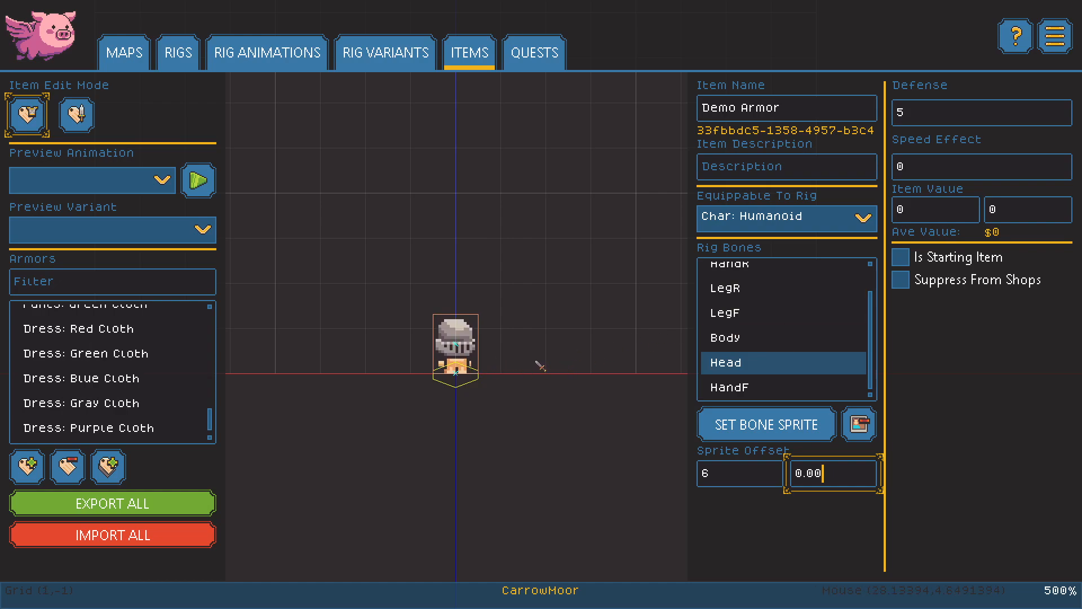
Set Demo Armor's defense to 10 and its speed effect to -10.
click(944, 115)
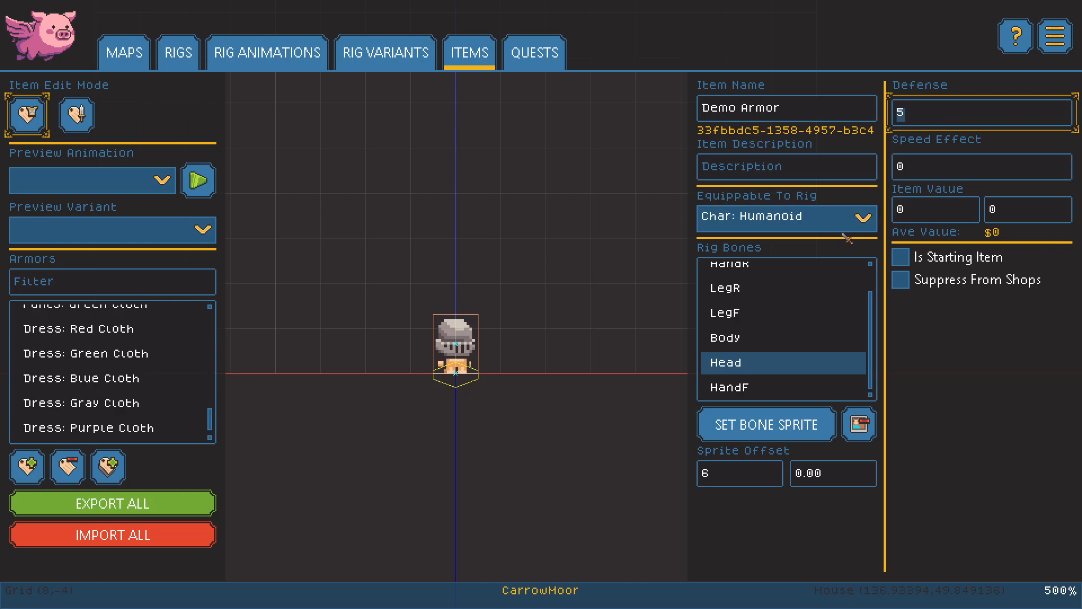
text(10)
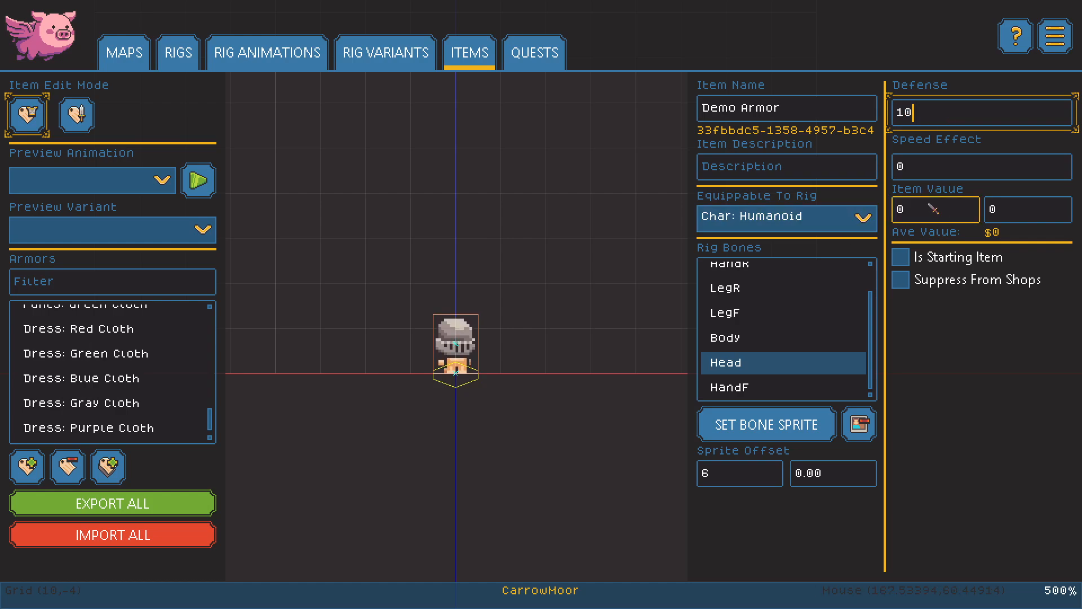
click(934, 168)
text(-)
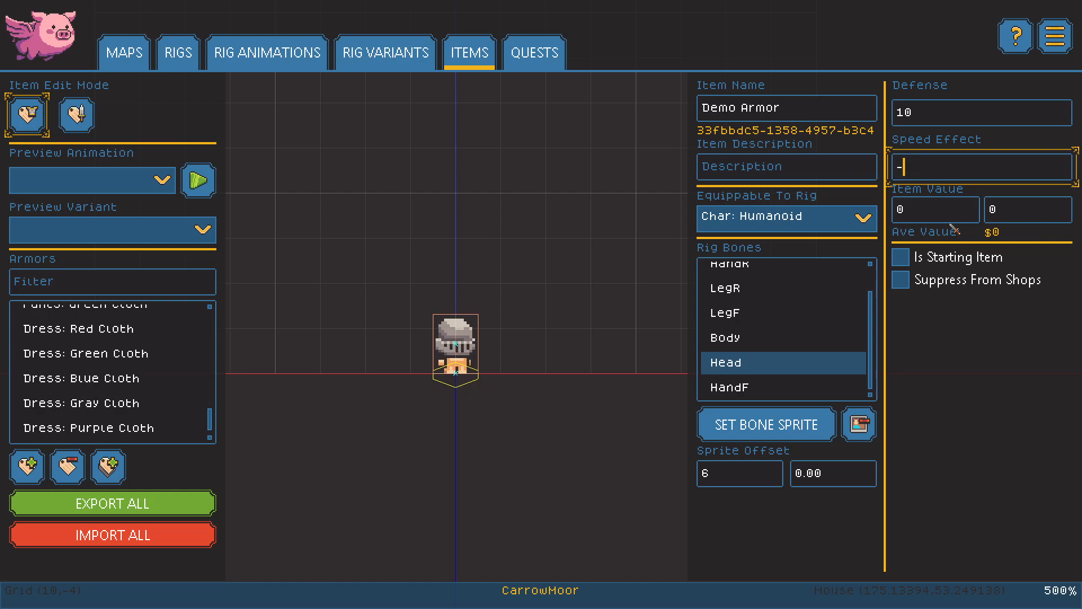
text(10)
Set Demo Armor's item value range to a minimum of 25 and a maximum of 50.
key(Tab)
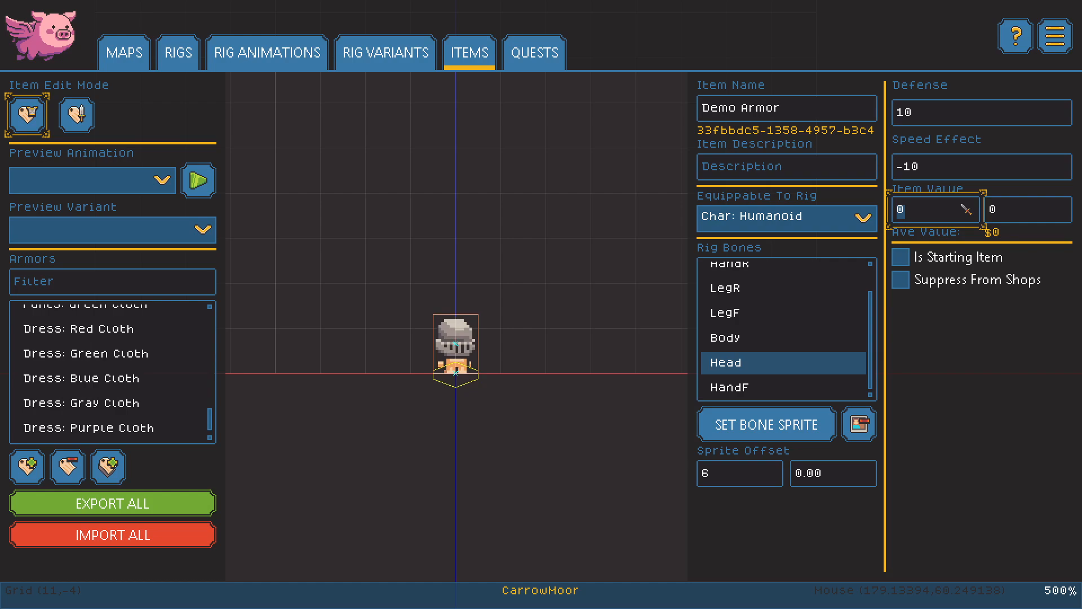
text(25)
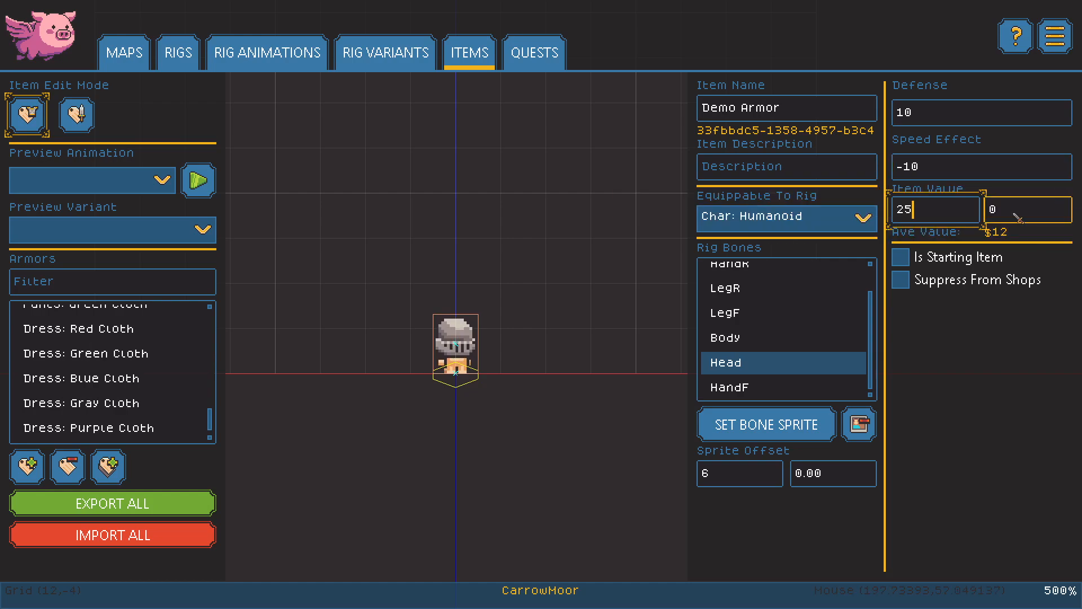
click(1015, 214)
text(50)
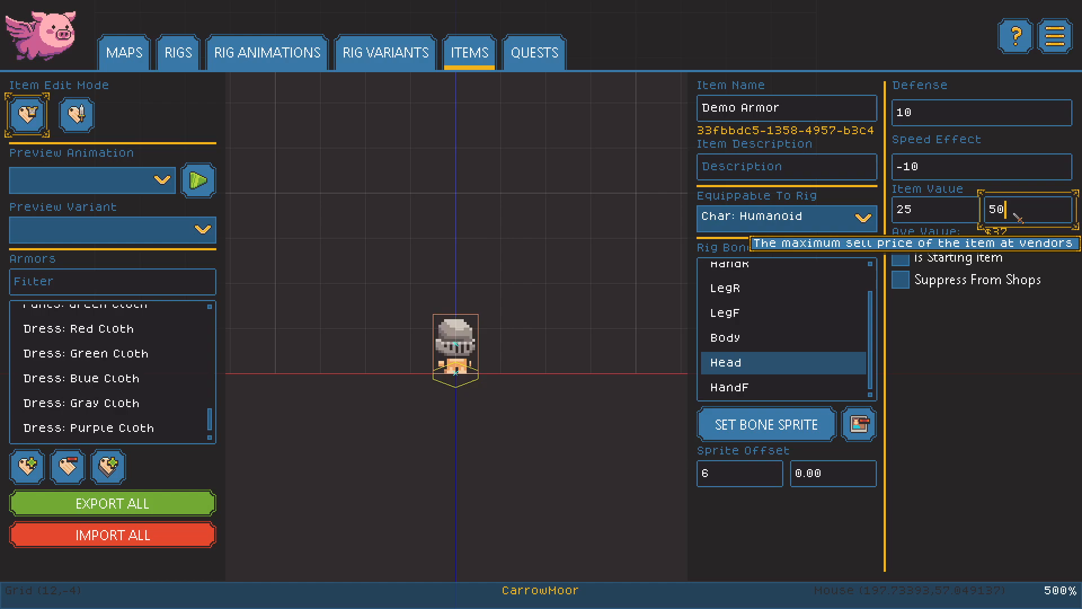
Review Demo Armor's speed effect, its minimum and maximum sell price, and the Suppress From Shops option.
key(shift+Tab)
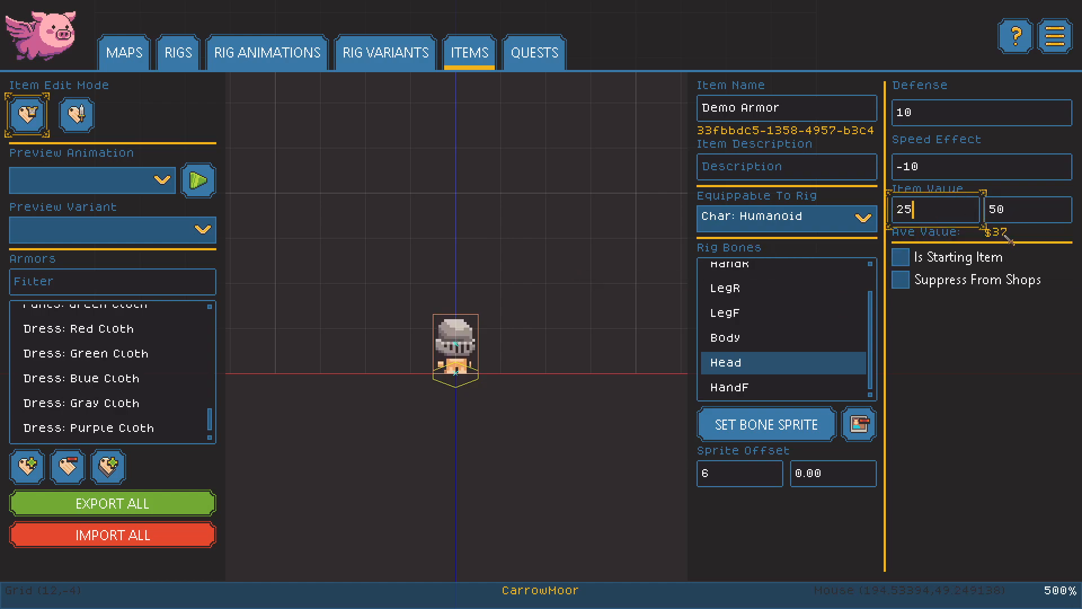
click(1022, 212)
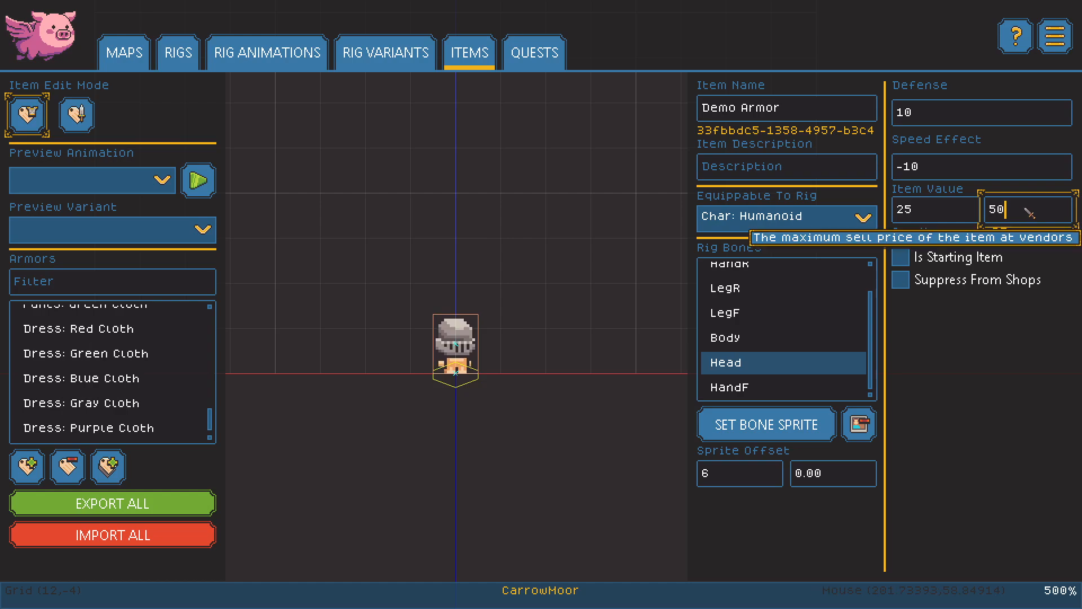
click(940, 213)
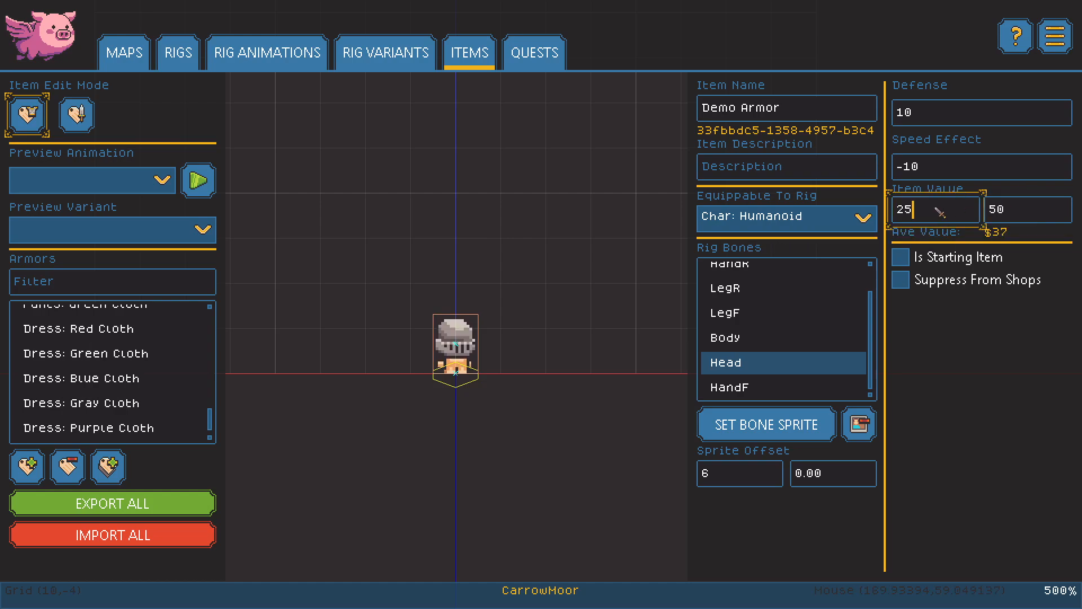
click(1046, 212)
click(972, 217)
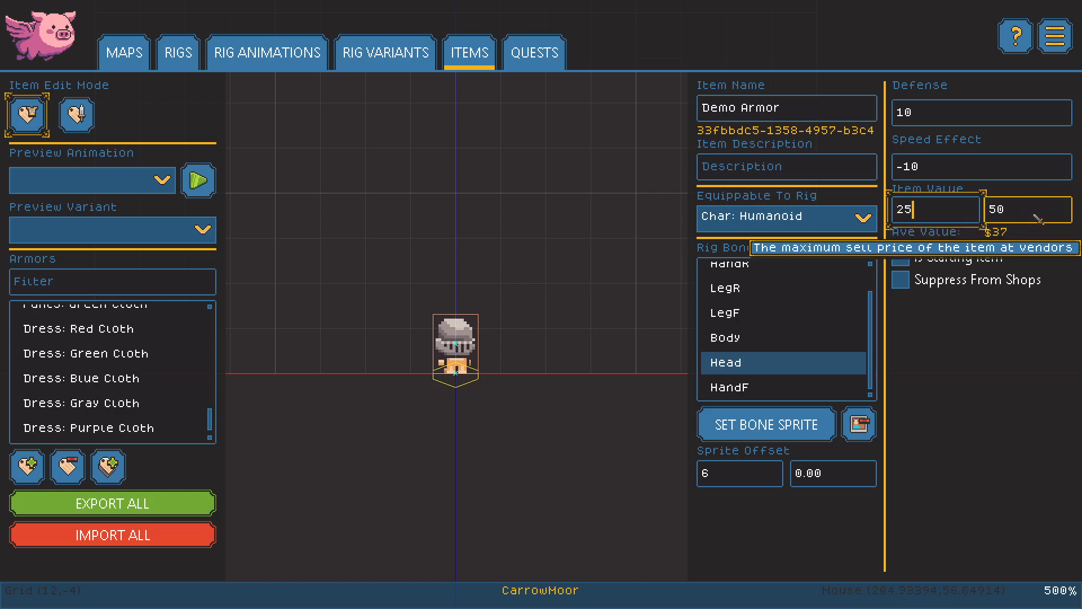
click(1003, 212)
click(987, 168)
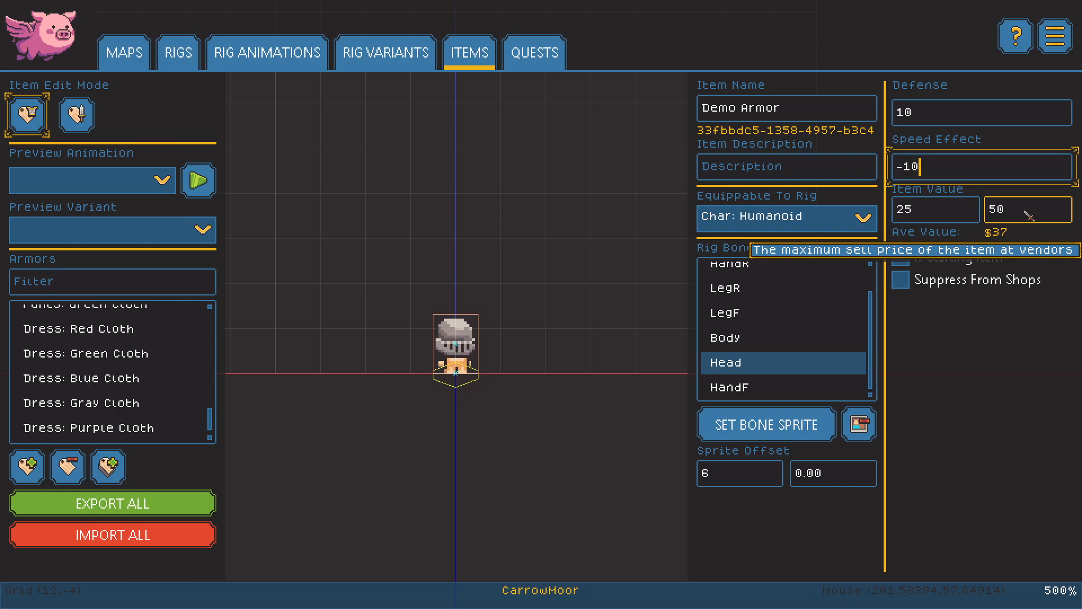
click(947, 209)
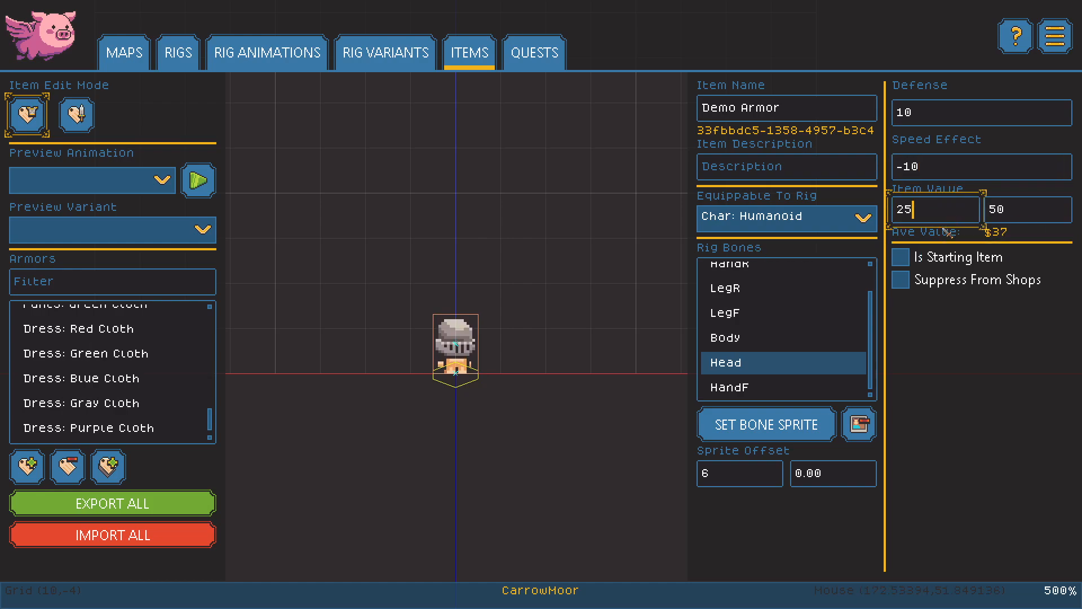
click(970, 177)
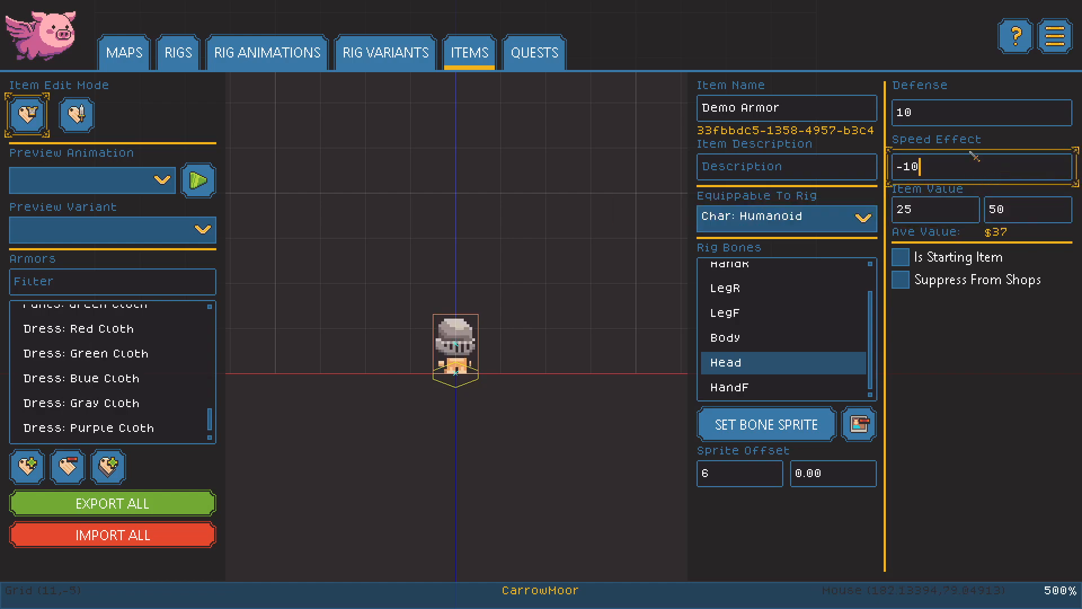
click(1032, 209)
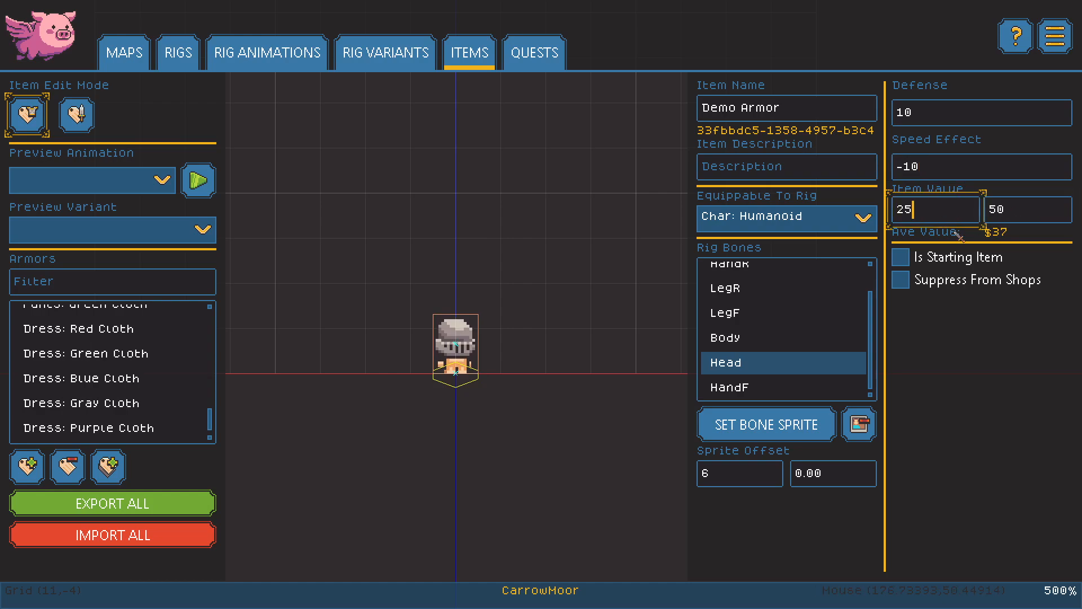
click(1013, 168)
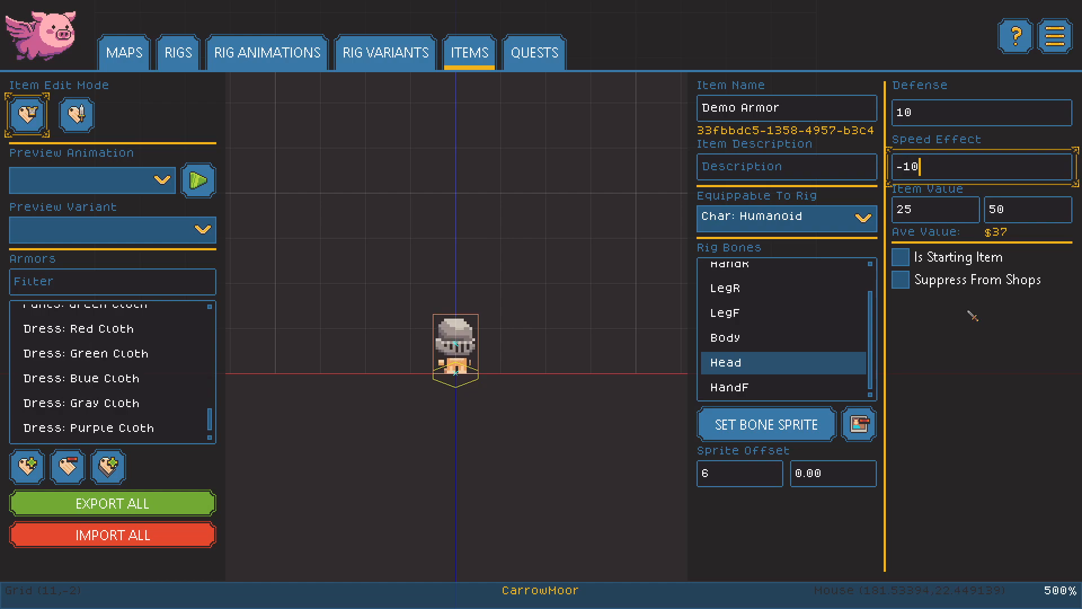
click(944, 285)
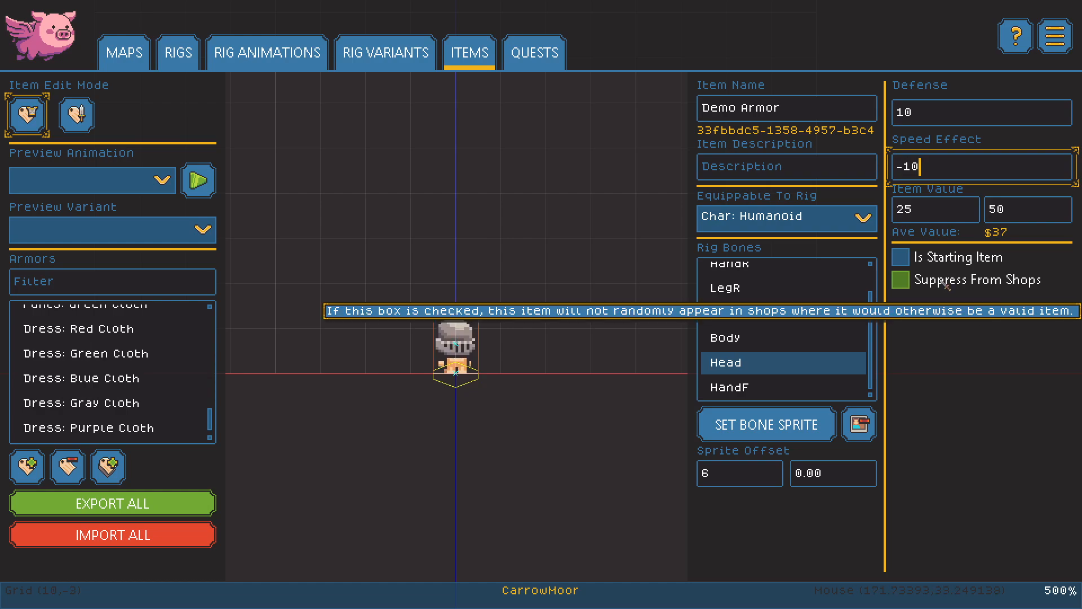
click(944, 284)
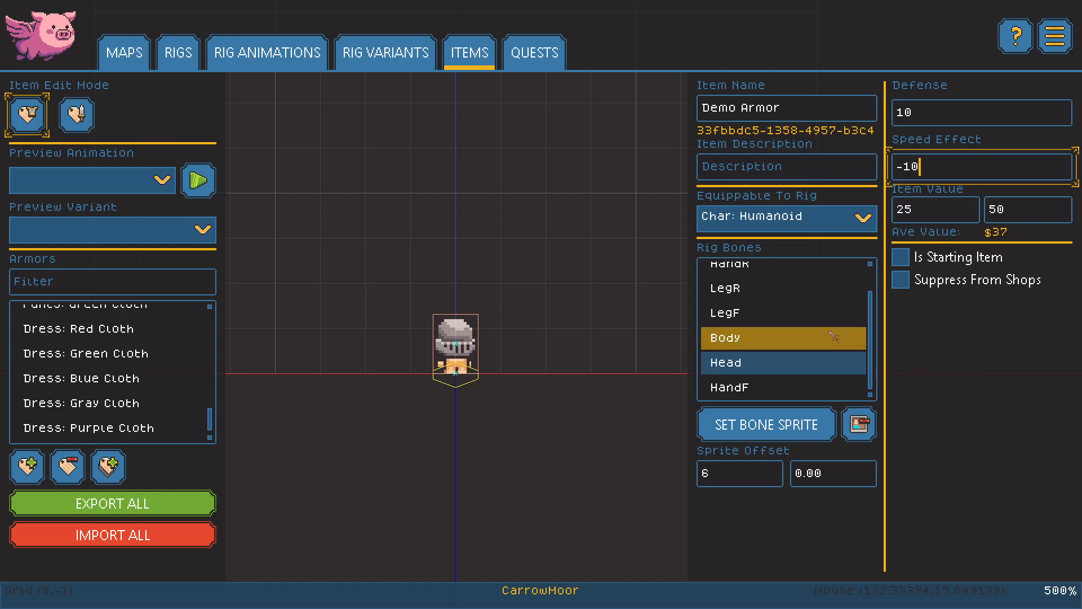
Review the item description field and the sprite settings of the Body and Head bones.
click(765, 168)
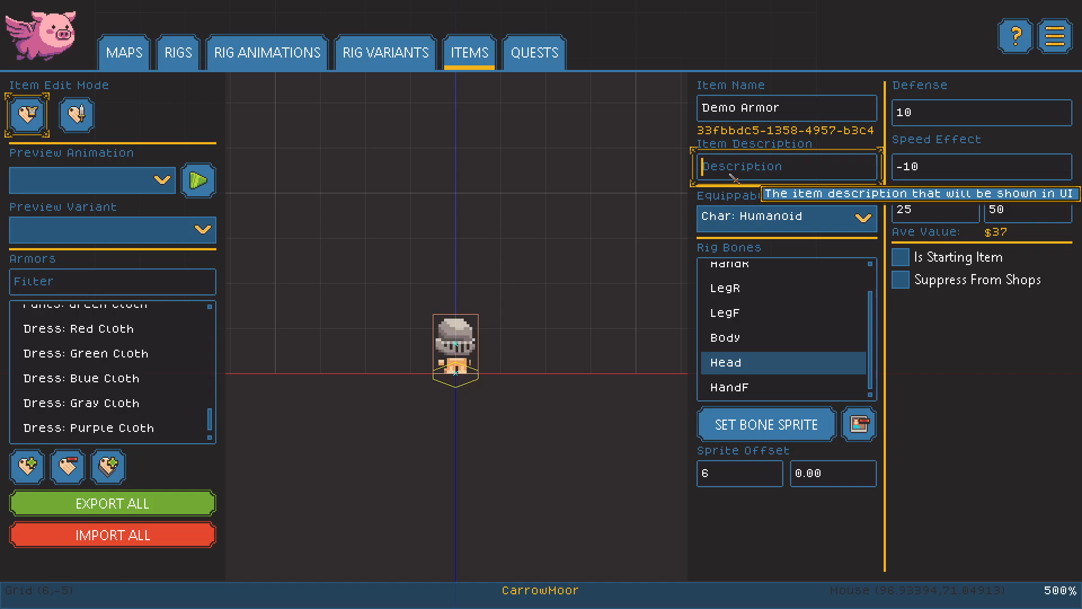
click(737, 347)
click(748, 364)
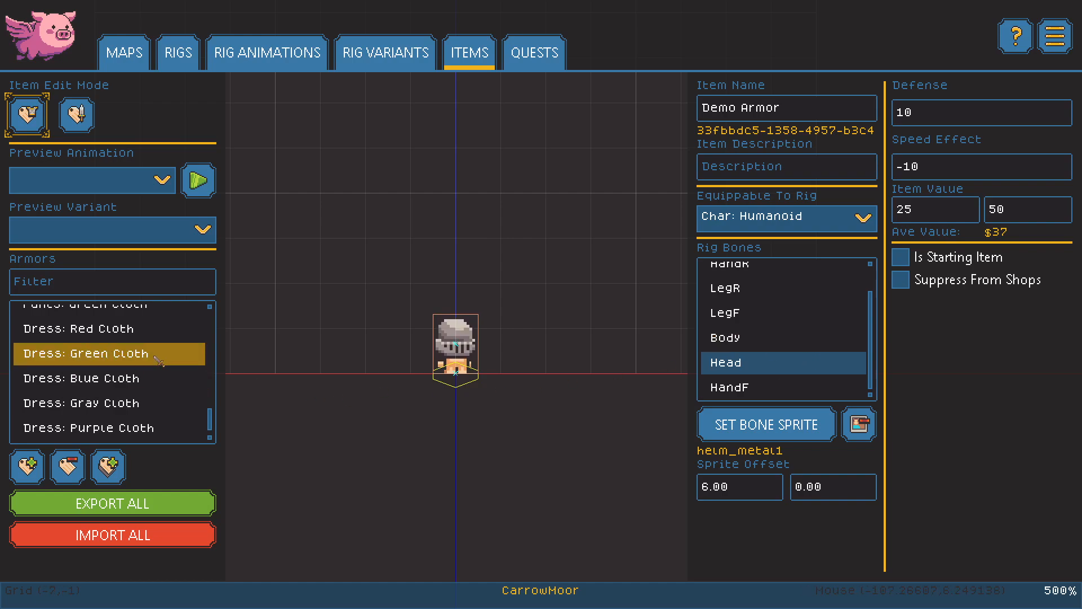
Duplicate the Demo Armor item and rename the copy to Demo Armor 2.
scroll(79, 372, down, 1)
click(79, 429)
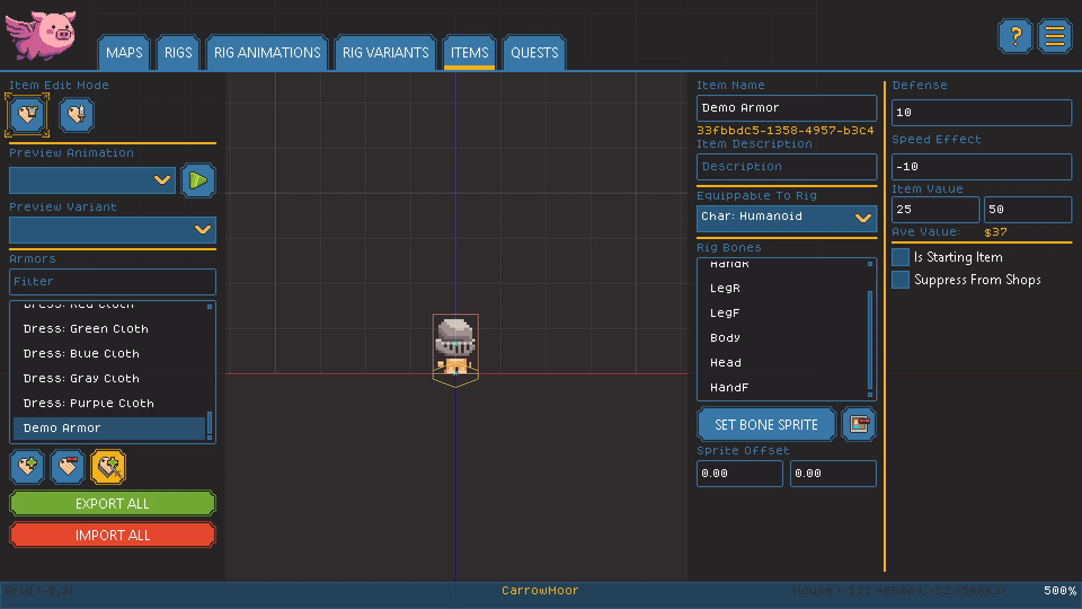
click(110, 467)
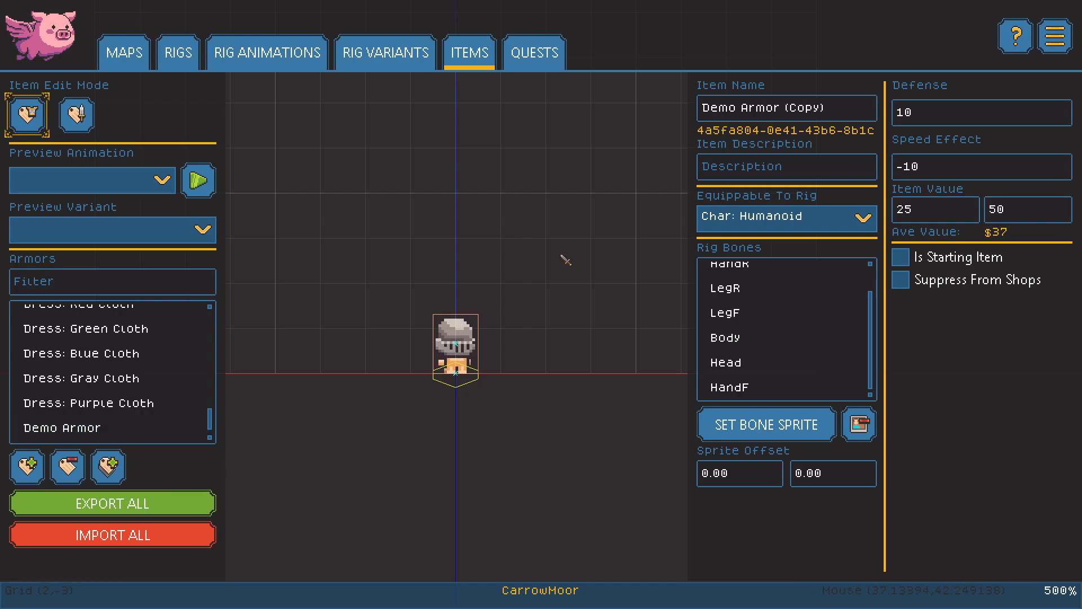
drag(858, 117, 789, 116)
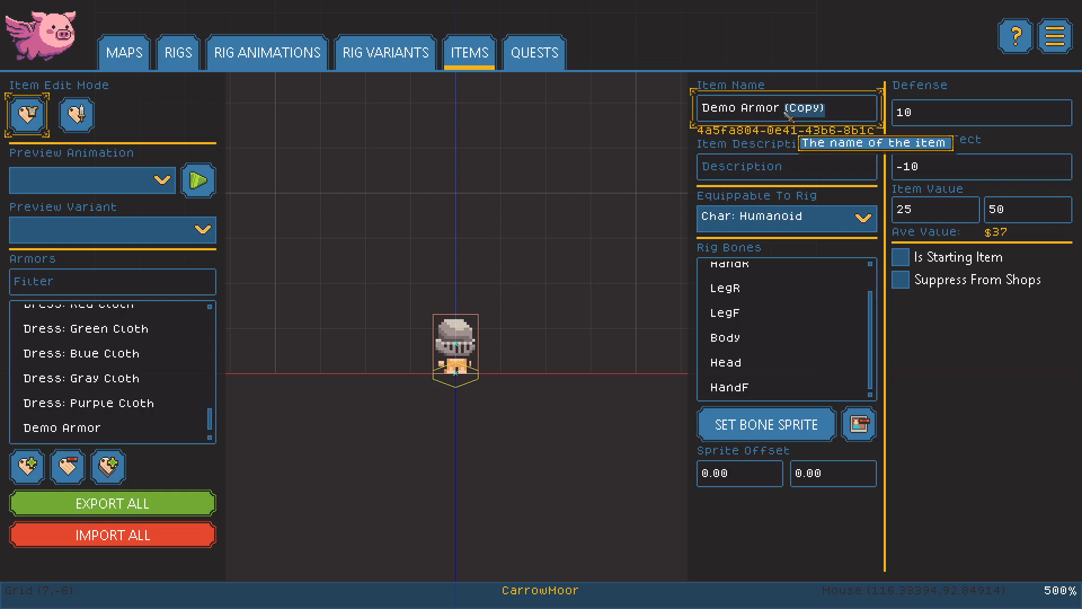
text(2)
Set the Head bone sprite of Demo Armor 2 to helm_metal3, filtering the assets by "helm".
click(733, 362)
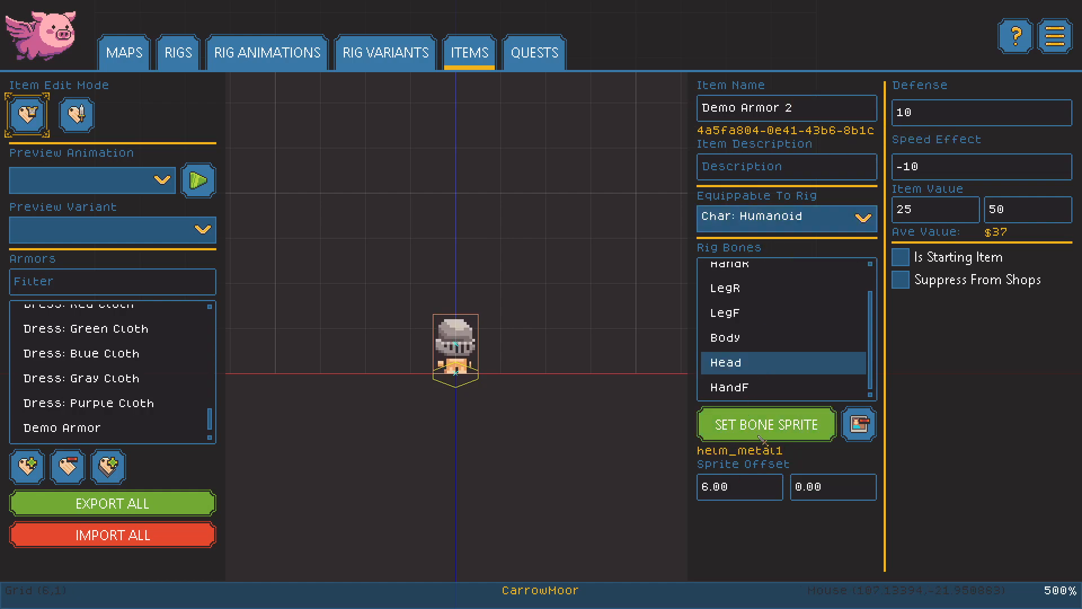
click(724, 487)
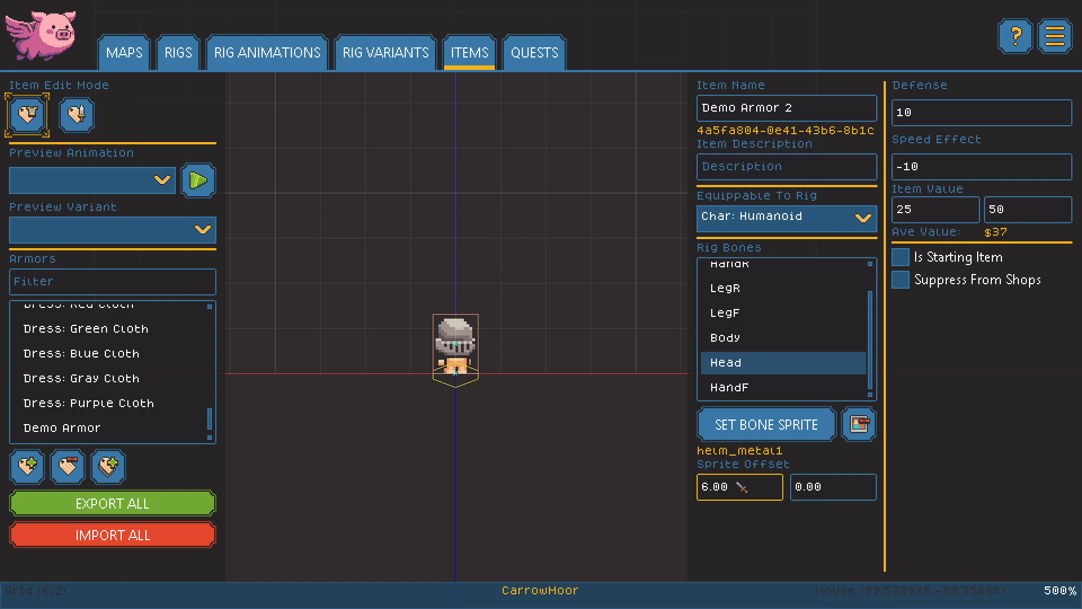
click(757, 438)
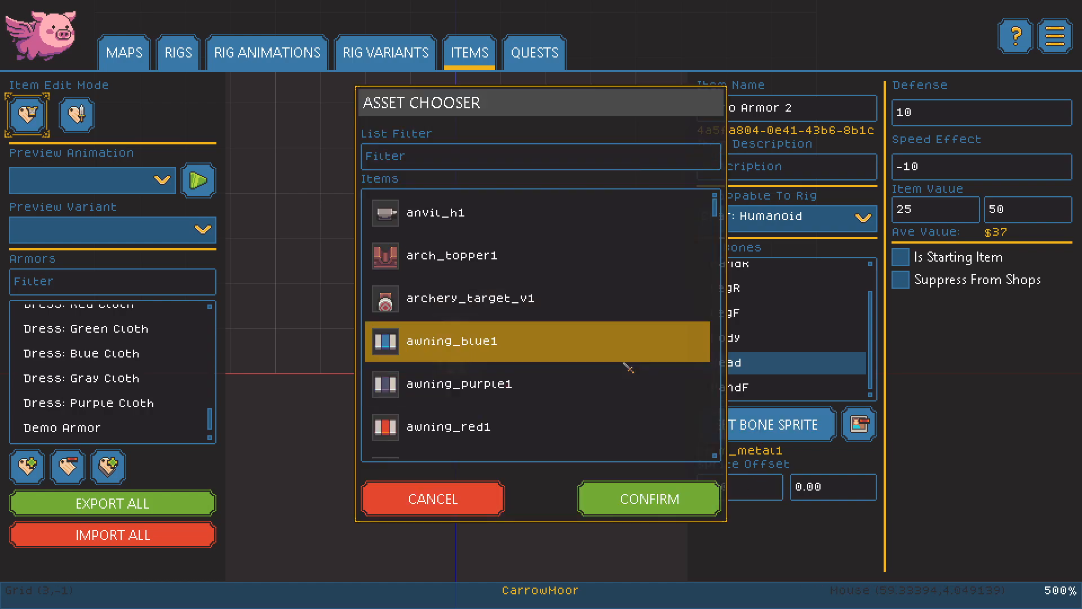
click(481, 164)
text(helm)
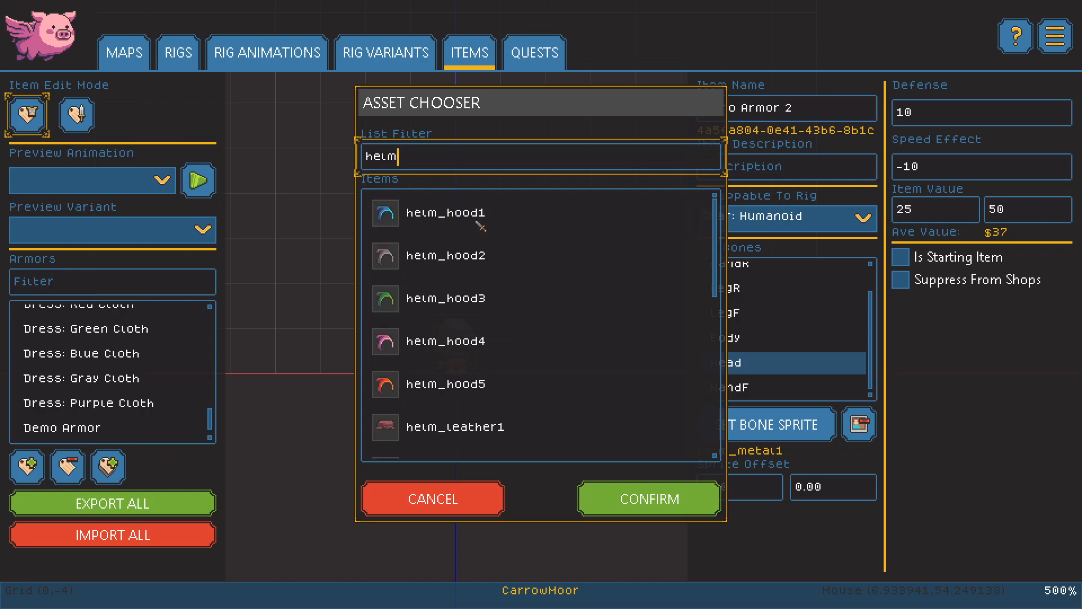
scroll(499, 294, down, 2)
scroll(499, 294, down, 3)
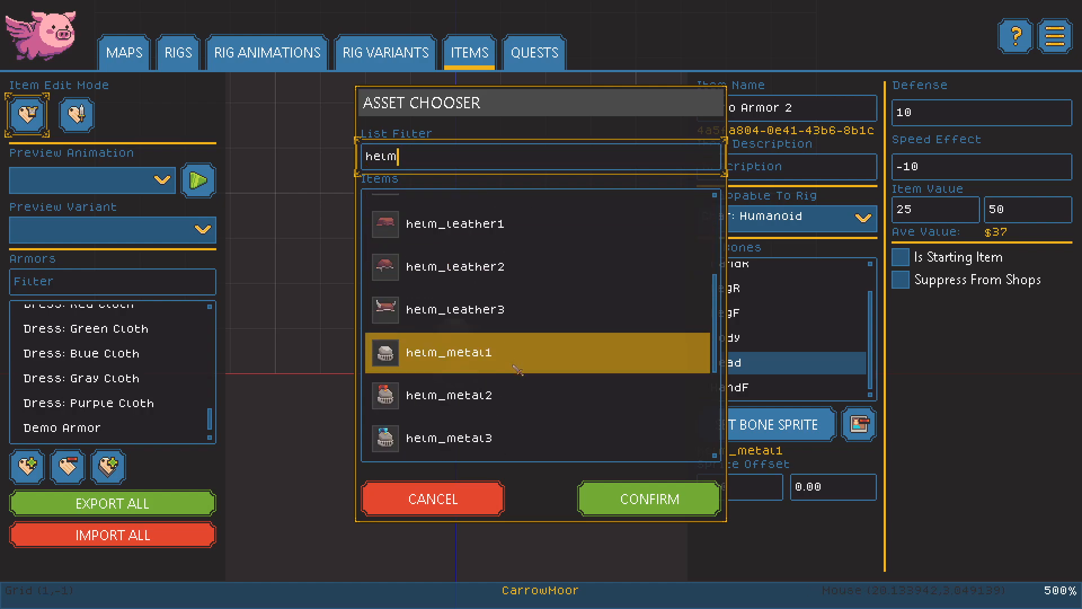
click(454, 416)
click(654, 507)
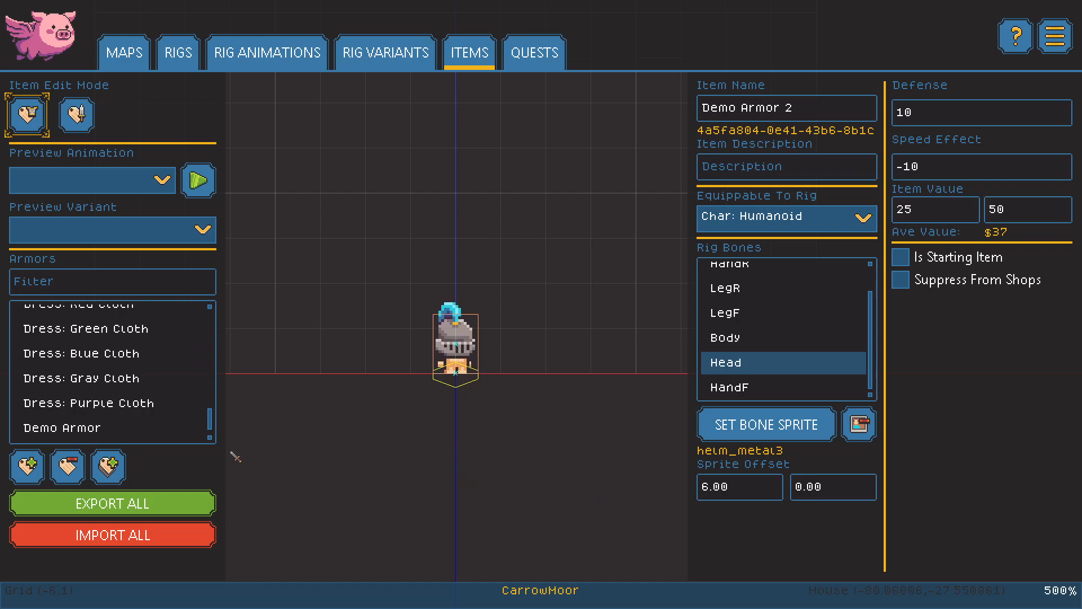
Review the Head sprite offset fields of Demo Armor 2 and compare the item with Demo Armor.
scroll(164, 408, down, 1)
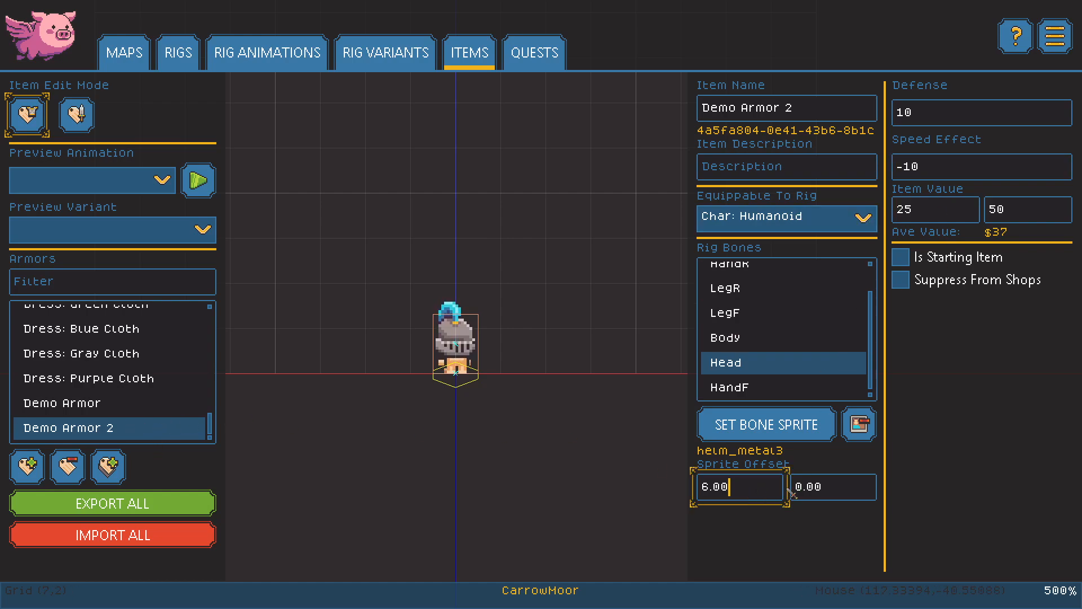
click(836, 490)
click(759, 491)
click(118, 409)
click(144, 431)
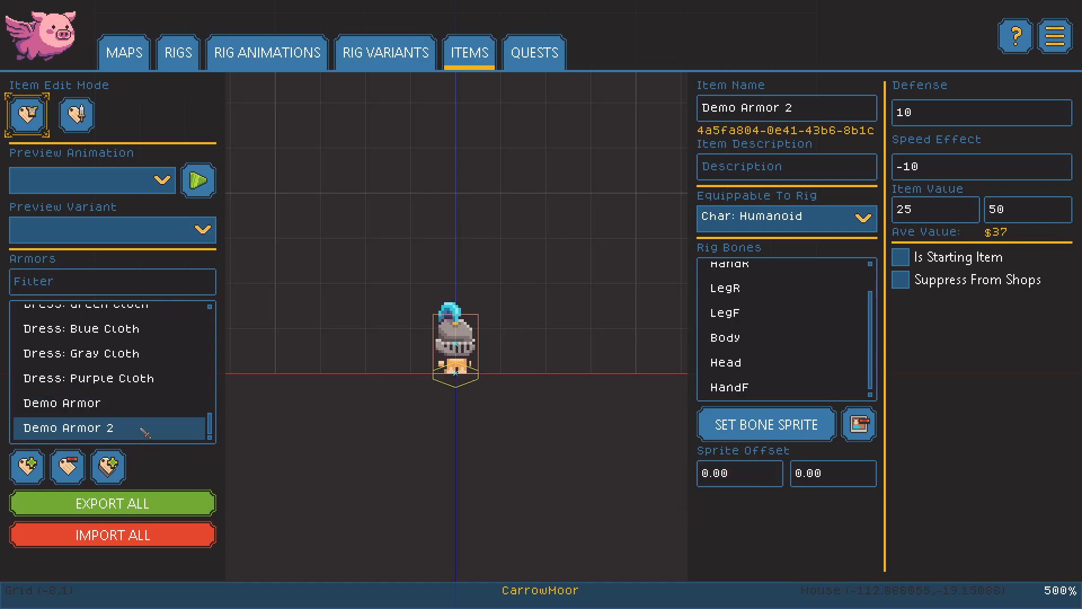
Preview Demo Armor on the Human: Midtone variant.
click(117, 404)
click(122, 230)
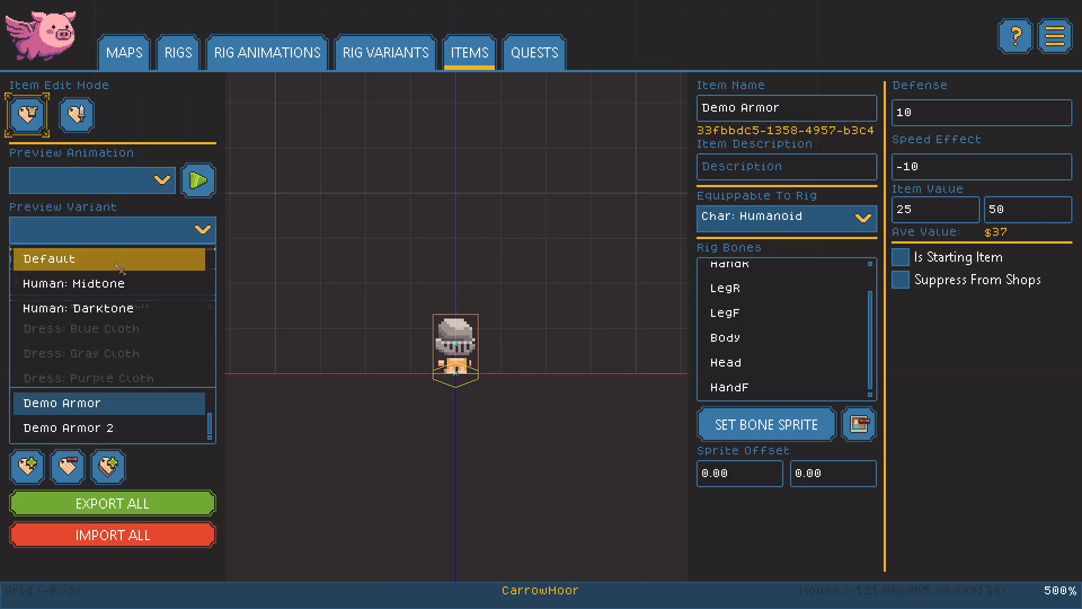
click(115, 284)
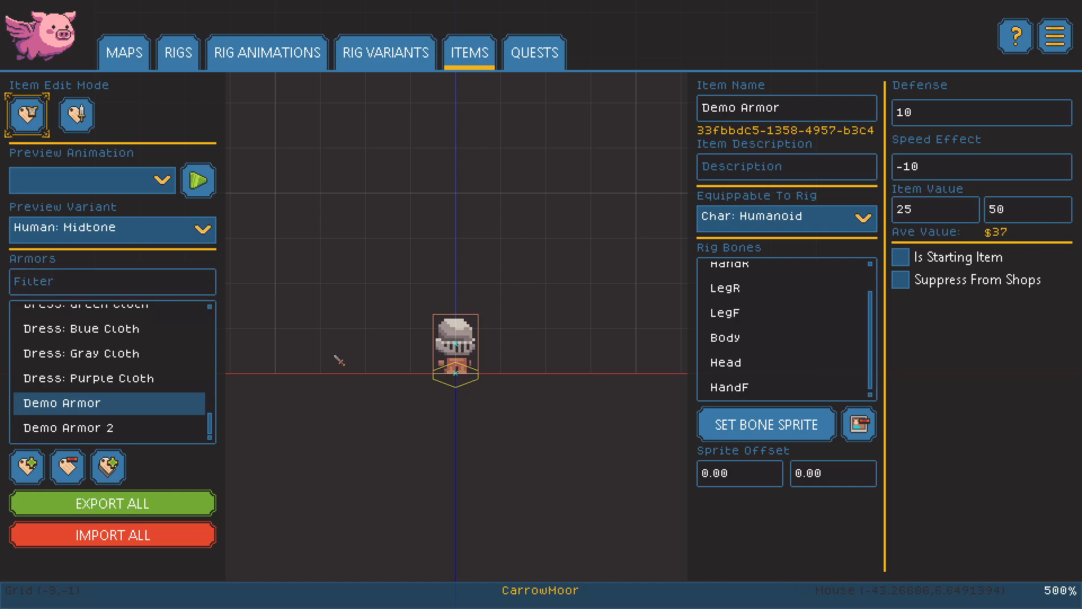
Choose AttackStab as the preview animation and play it with Demo Armor equipped.
click(100, 183)
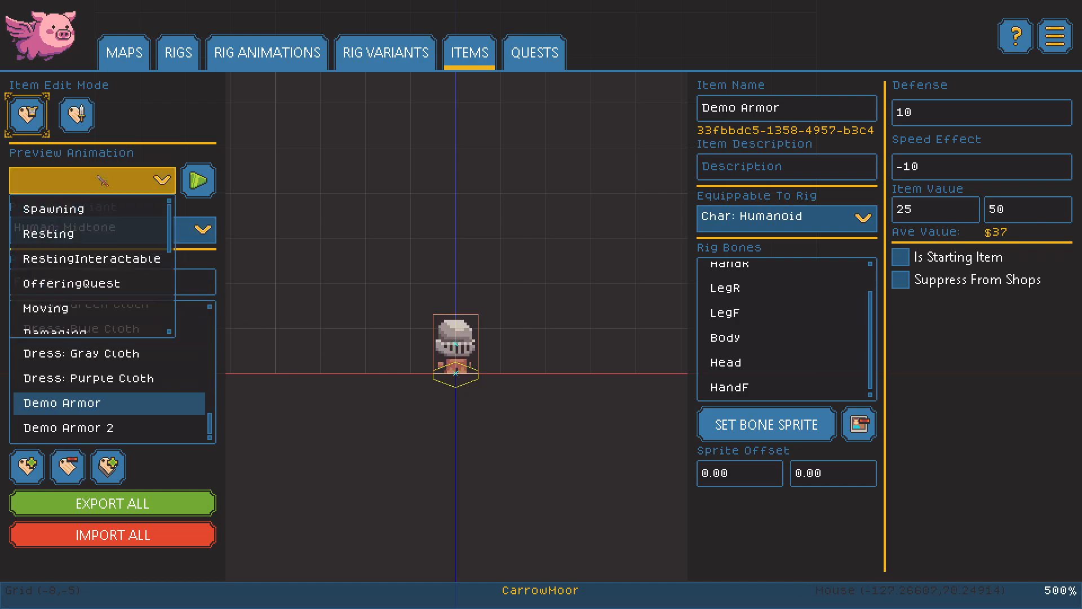
scroll(109, 278, down, 3)
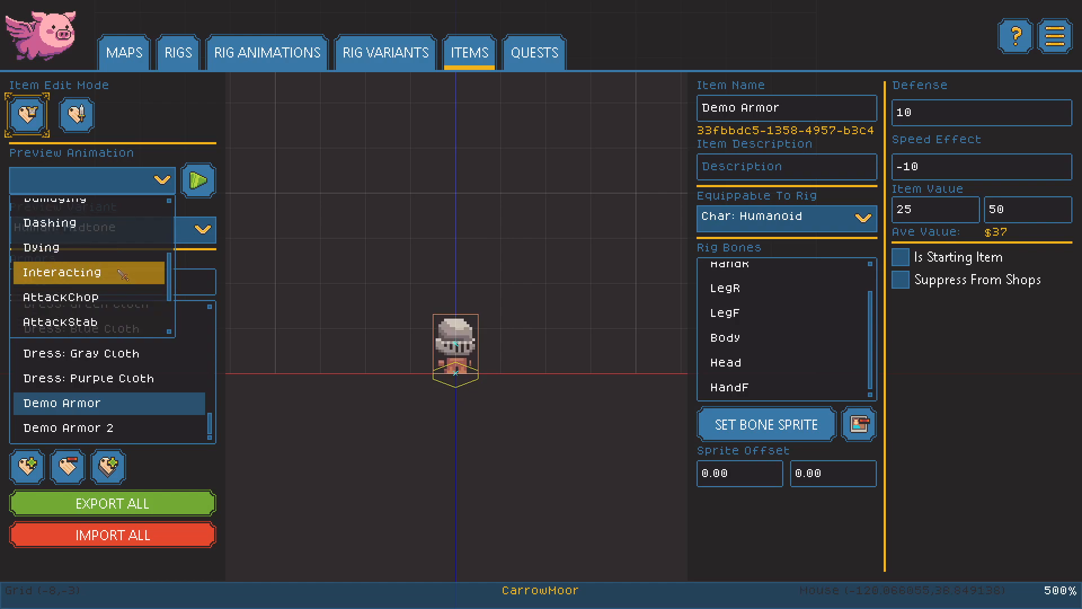
scroll(112, 282, down, 1)
scroll(113, 283, down, 1)
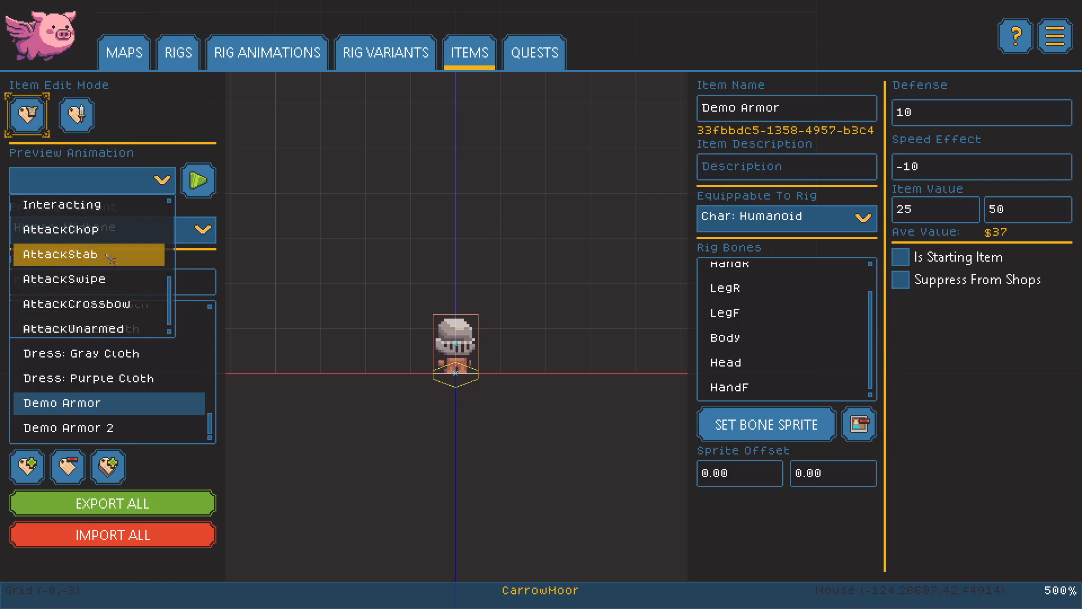
click(107, 259)
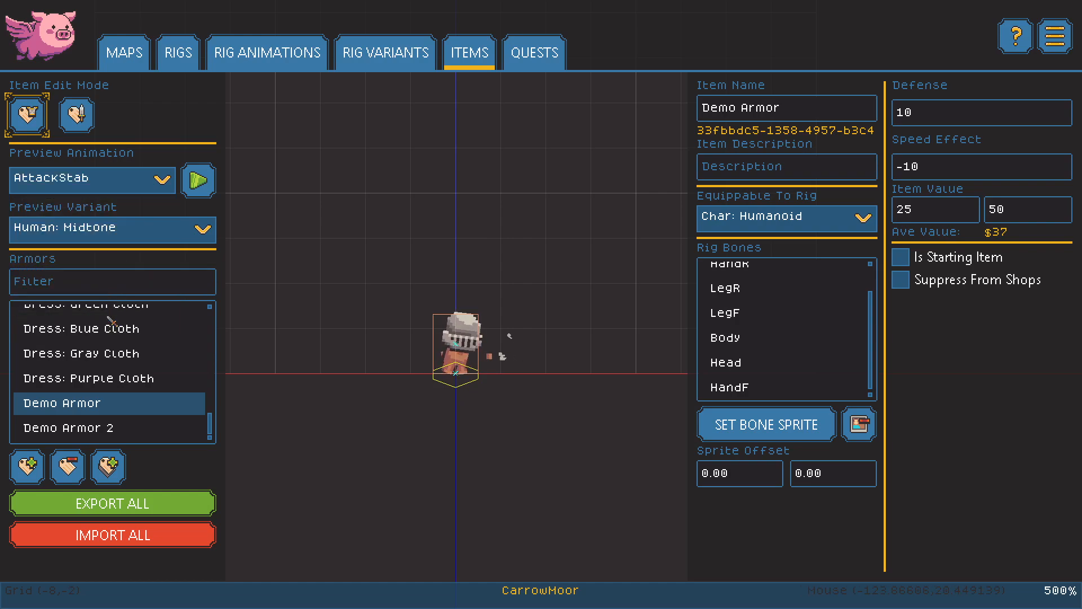
click(205, 188)
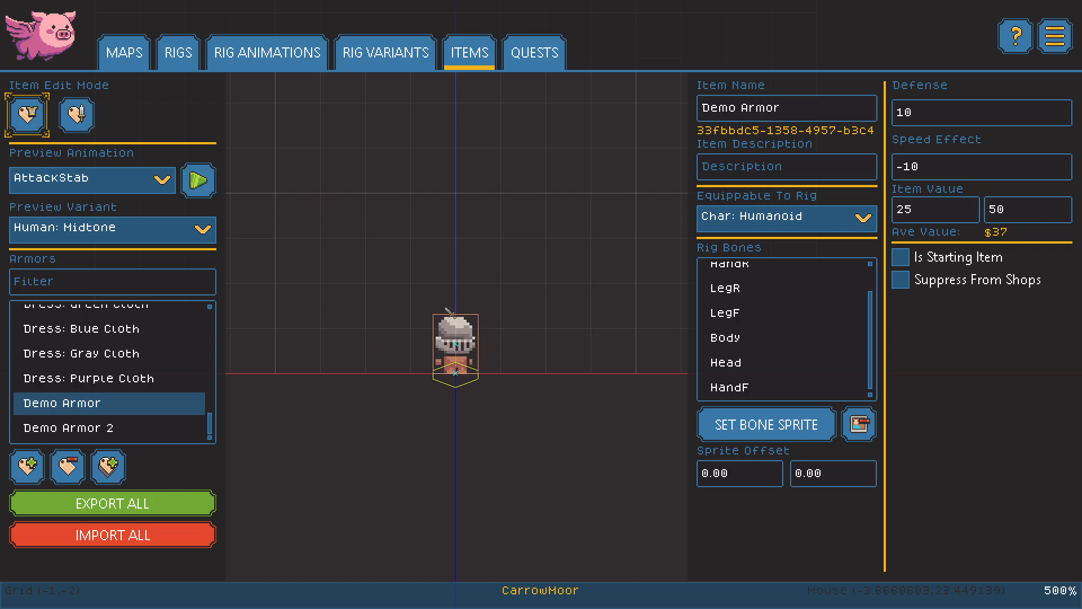
click(196, 192)
Switch the item editor to weapons and look through the Simple Axe, Simple Hammer and Simple Short Sword.
click(77, 115)
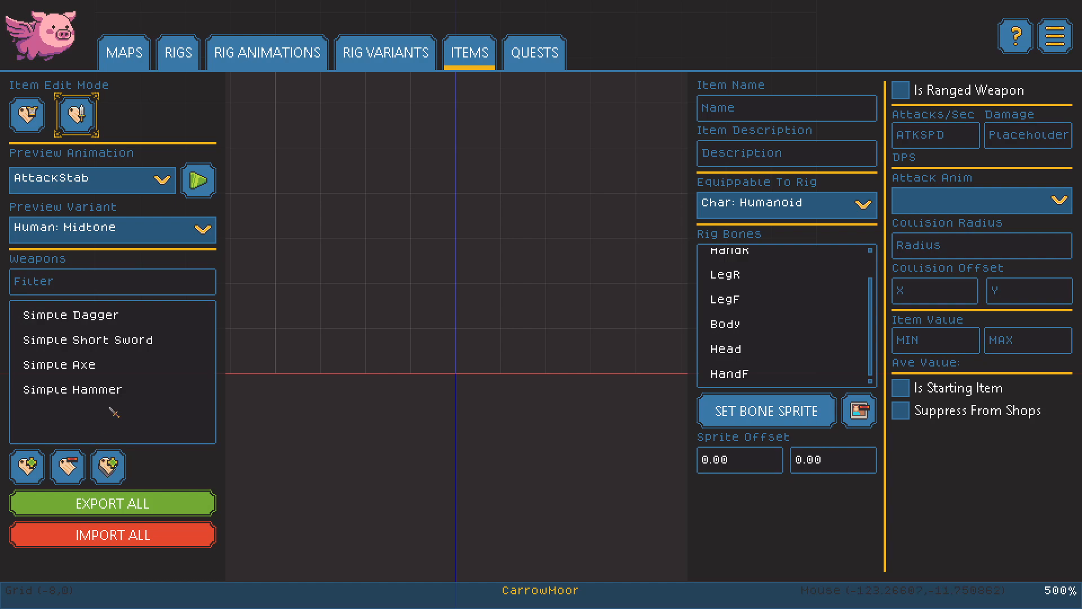
key(Down)
key(Down)
key(Down)
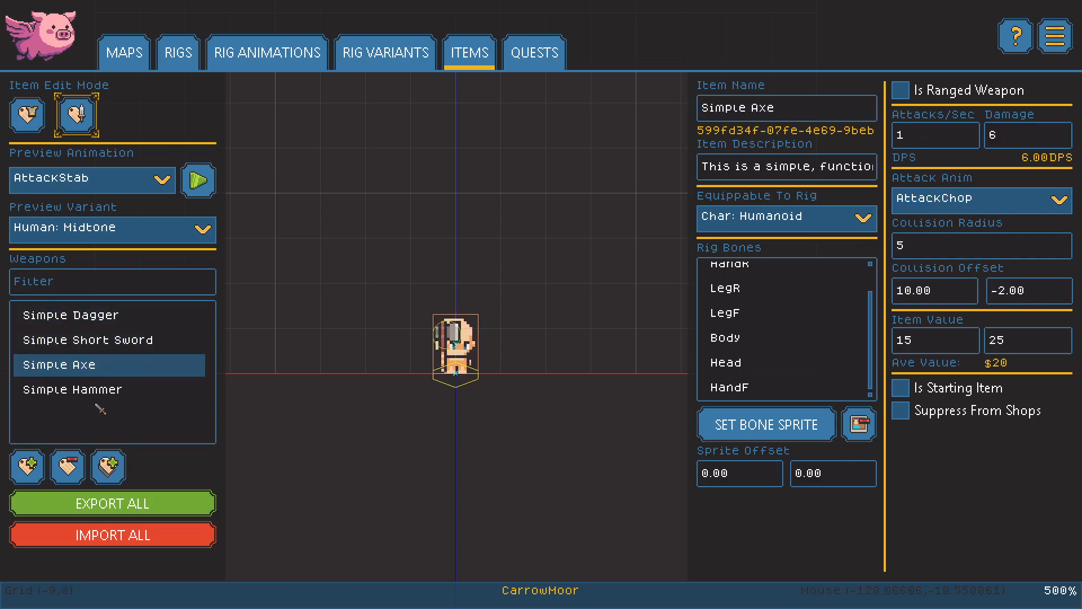
click(97, 394)
click(96, 339)
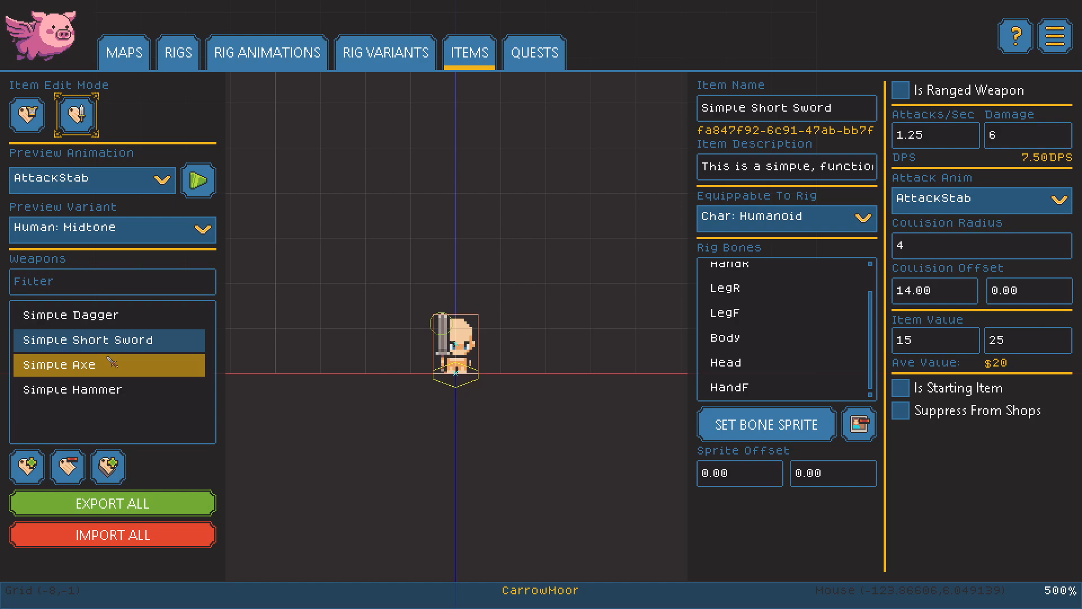
Preview the Simple Axe with the AttackStab animation and with the AttackChop animation.
click(83, 372)
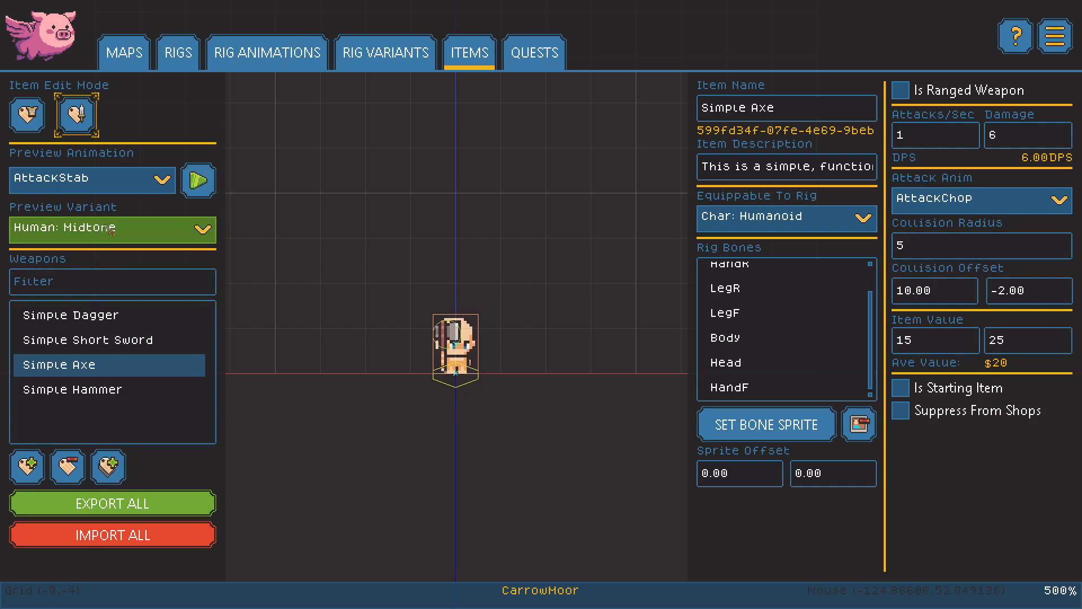
click(107, 179)
click(117, 259)
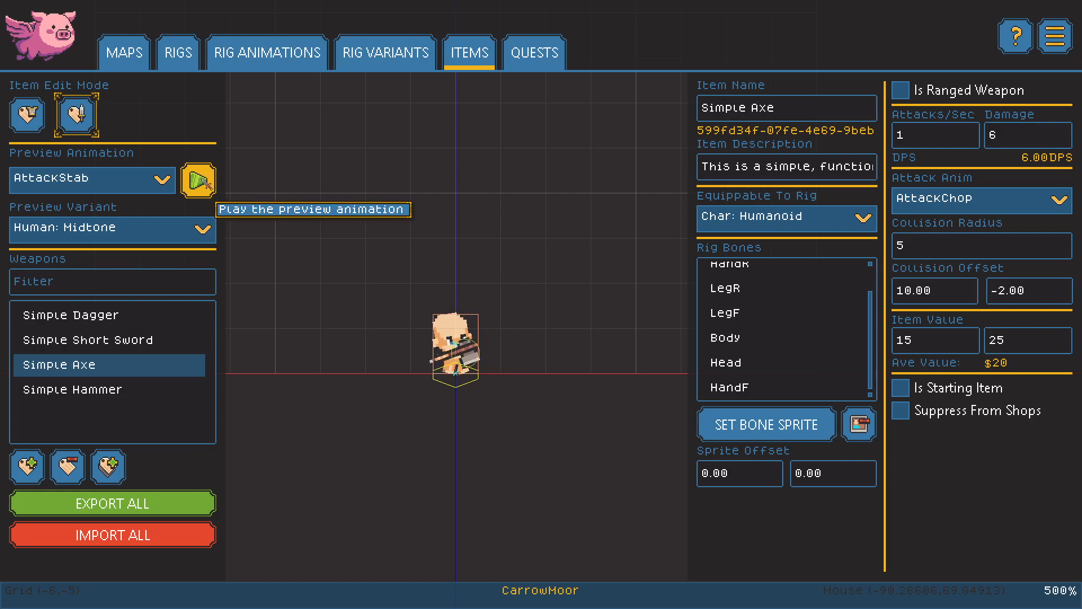
click(113, 179)
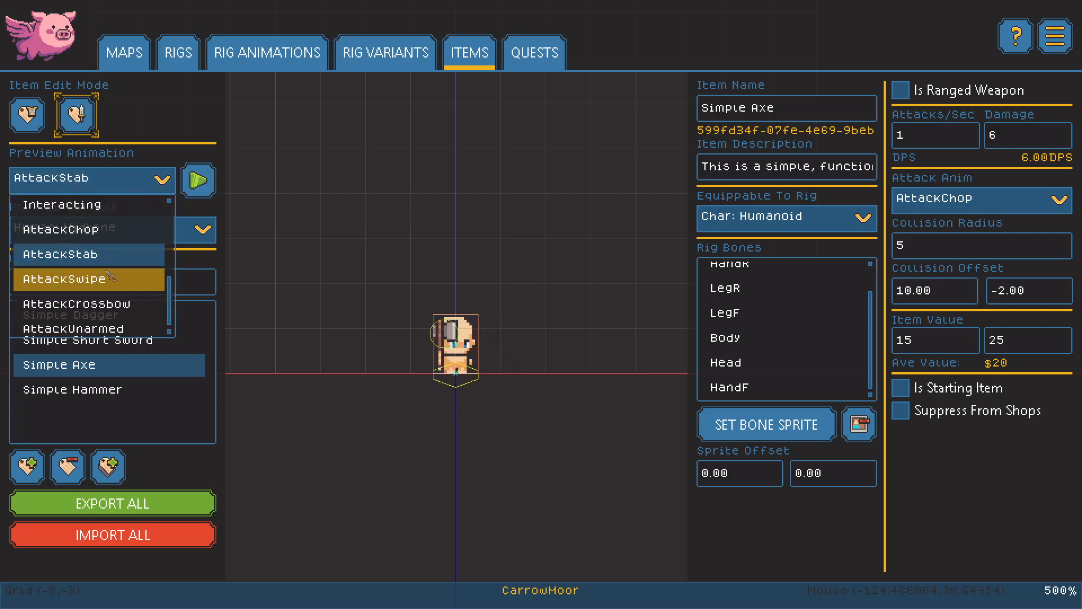
click(130, 229)
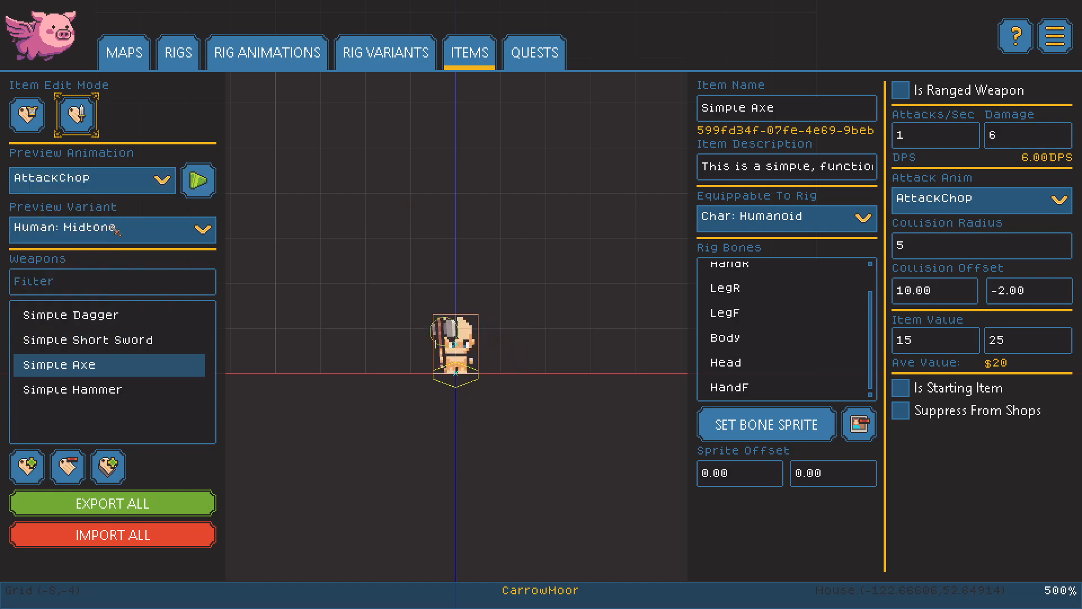
click(199, 183)
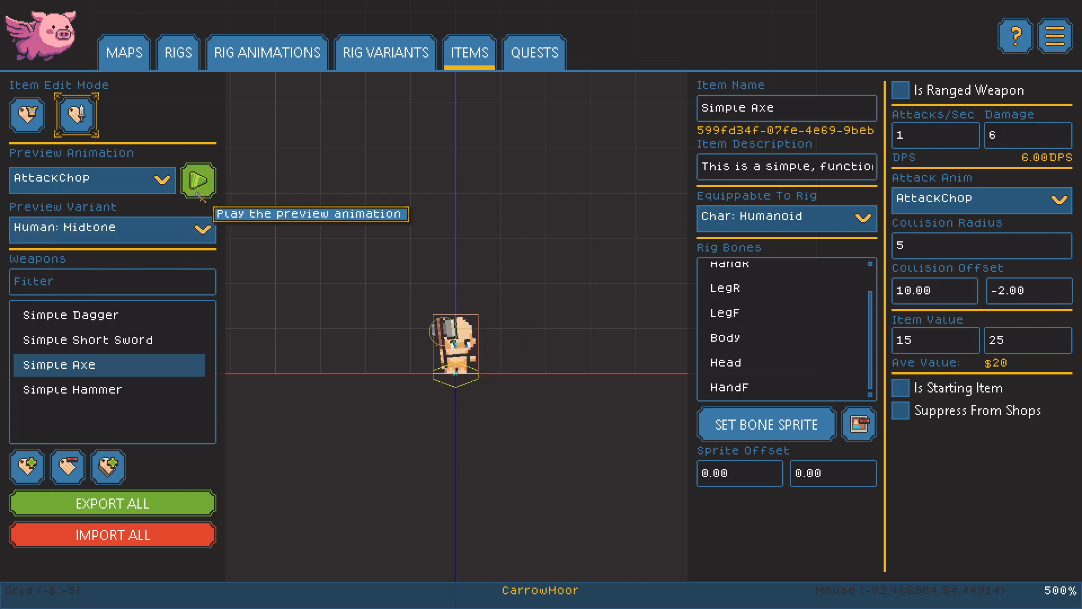
Preview the Simple Axe with AttackSwipe, and return the preview animation to AttackChop.
click(129, 191)
click(118, 252)
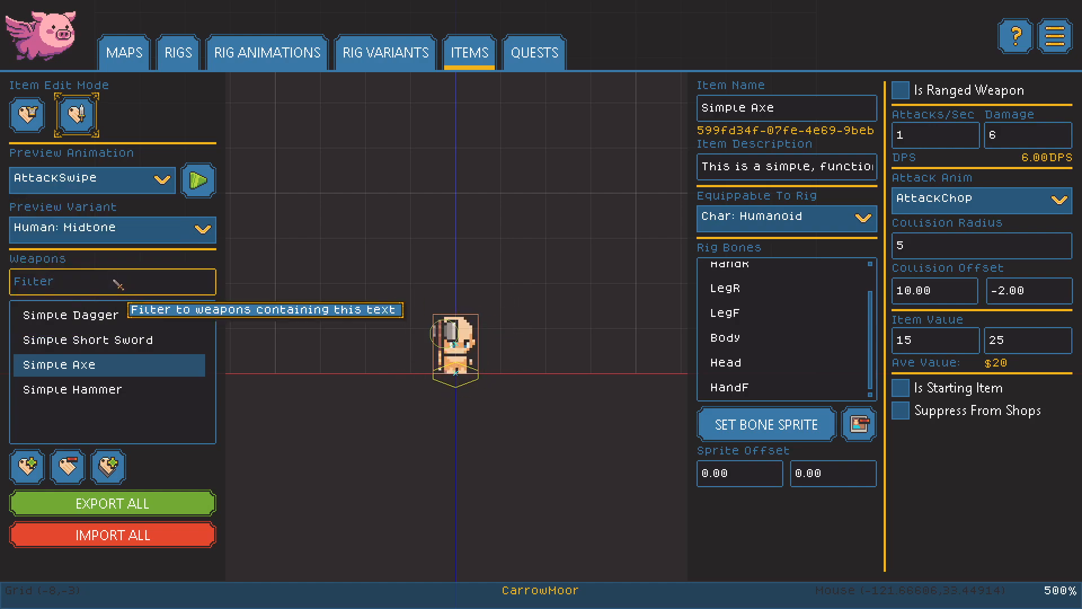
click(167, 181)
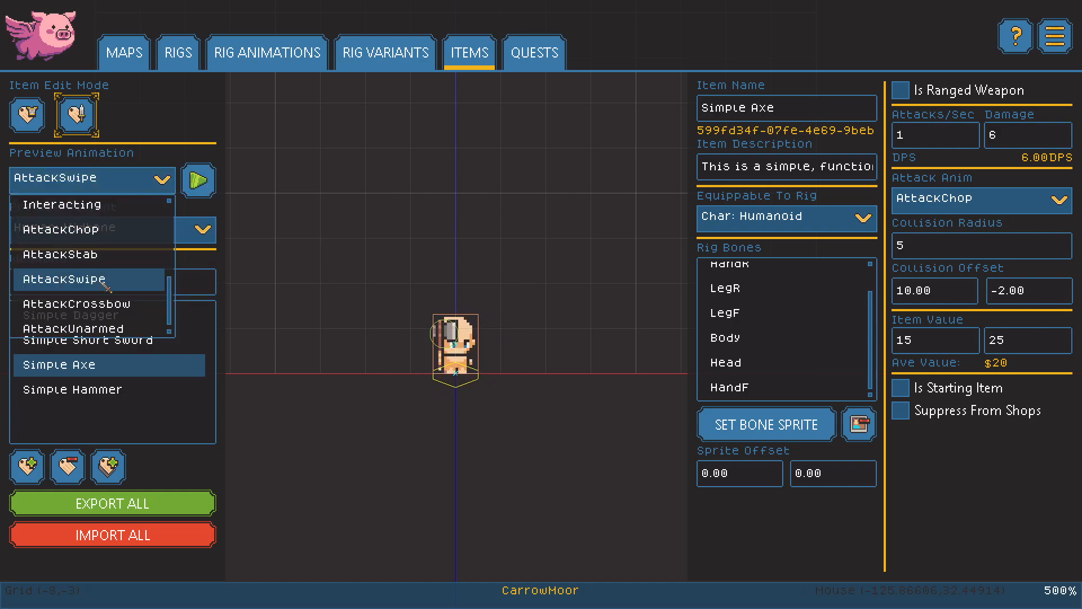
click(101, 229)
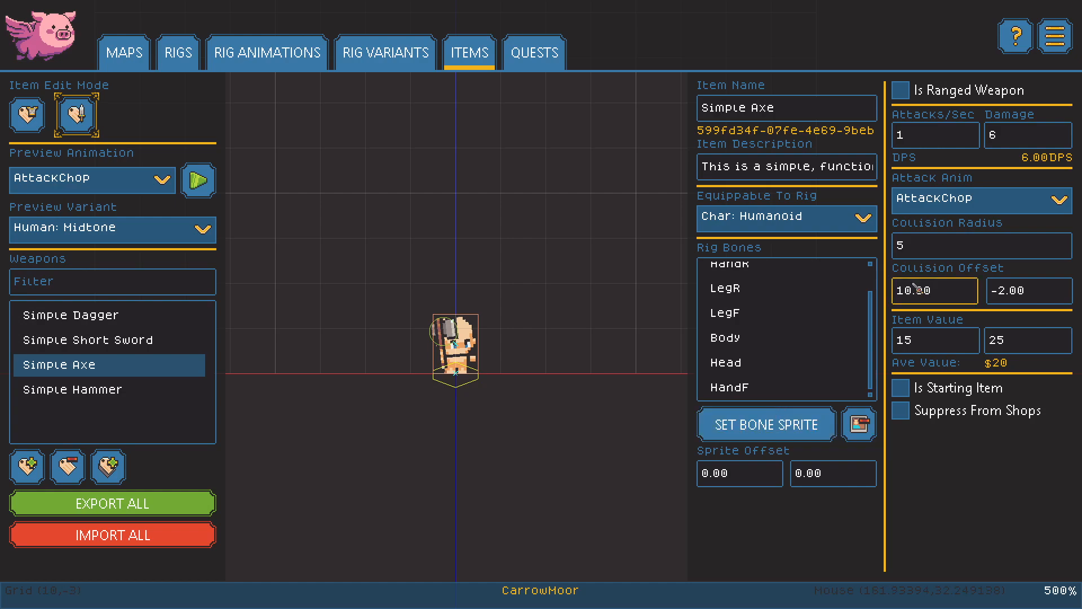
Try 2 attacks per second on the Simple Axe and restore the value to 1.
click(958, 135)
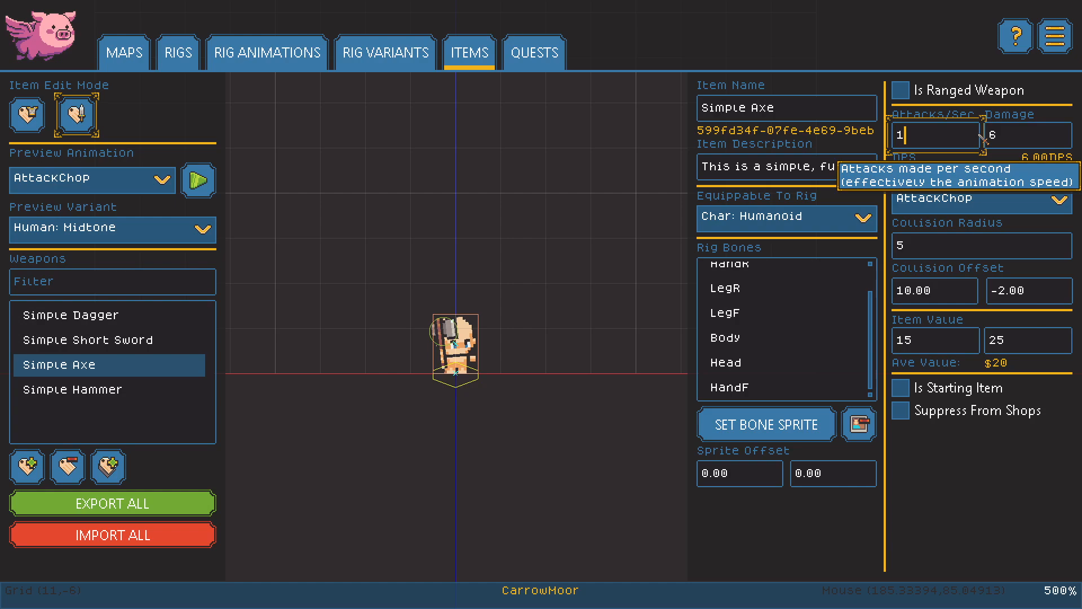
click(1026, 138)
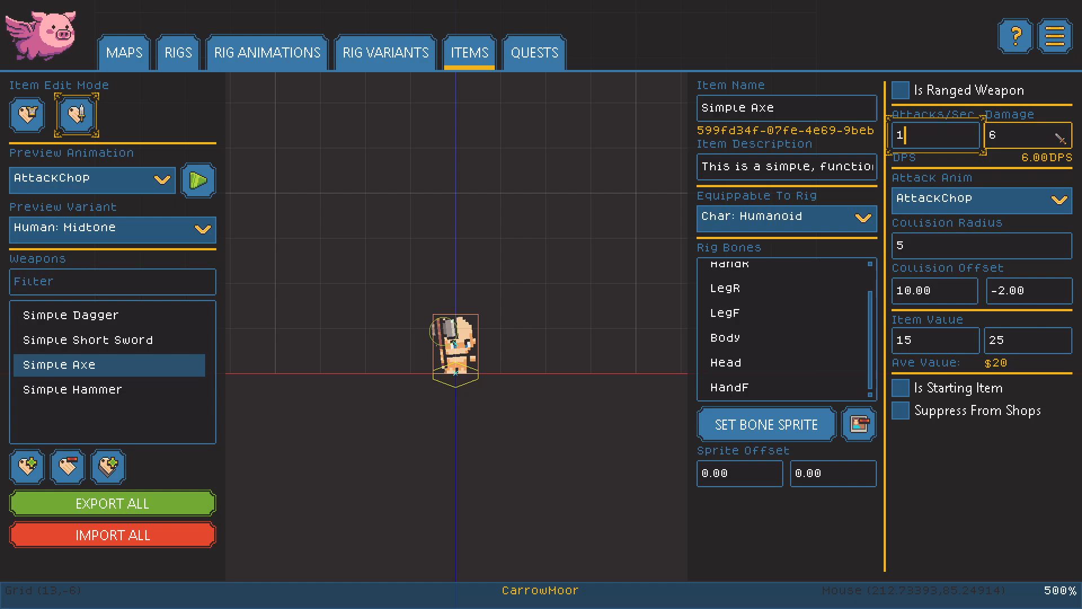
click(925, 142)
text(2)
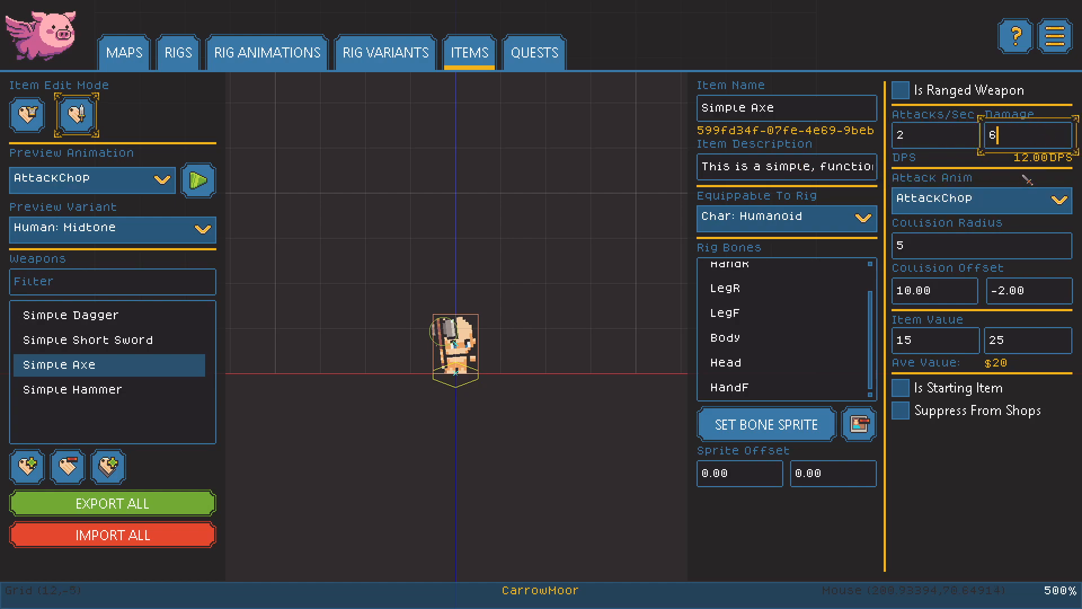
text(1)
click(1021, 141)
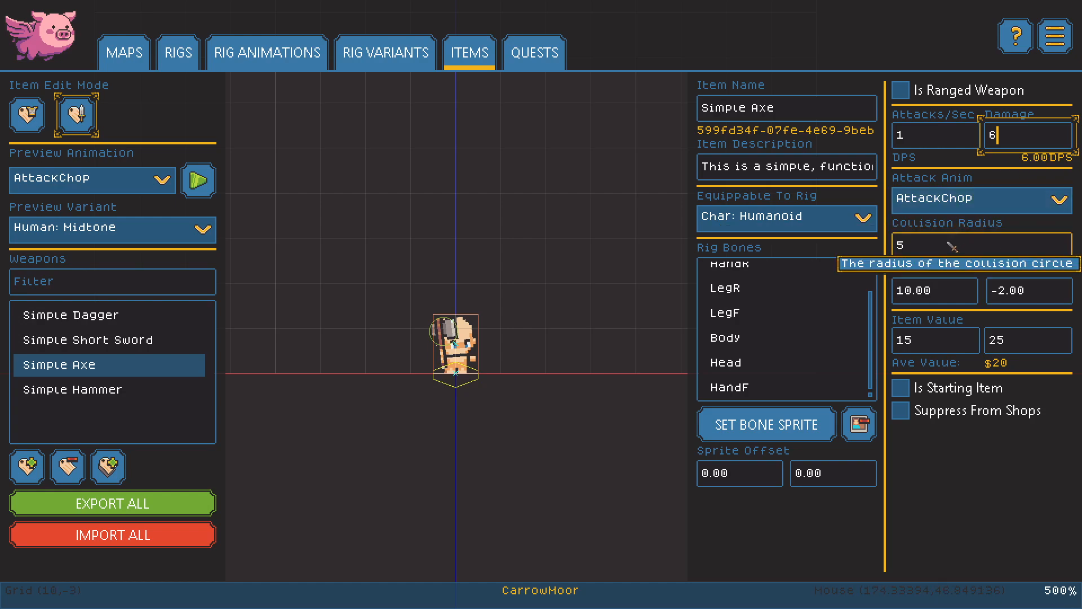
Try a collision radius of 3 on the Simple Axe and restore the radius to 5.
click(922, 258)
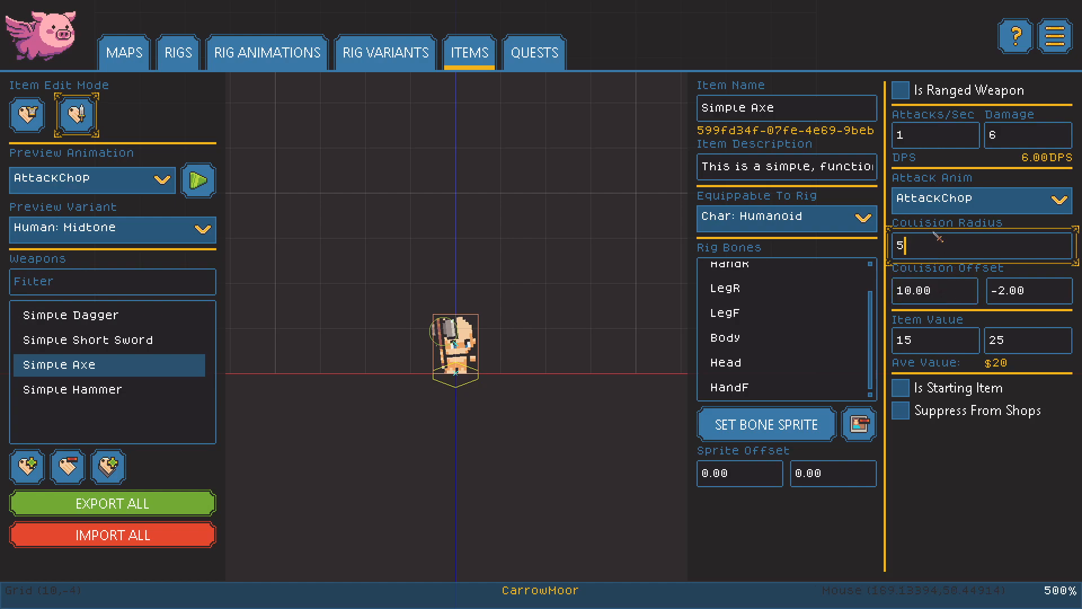
click(921, 248)
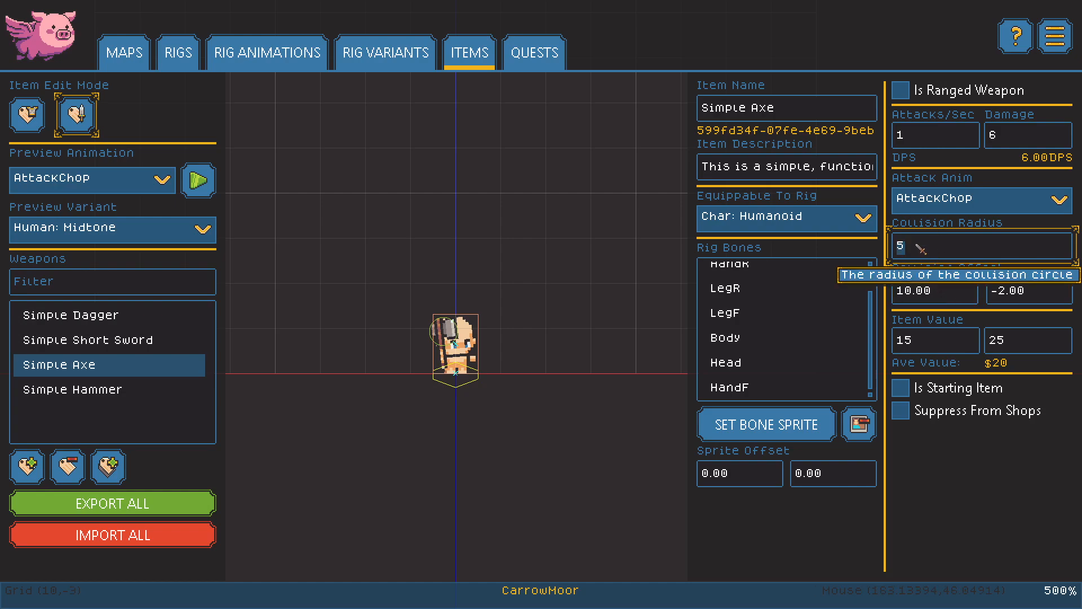
text(3)
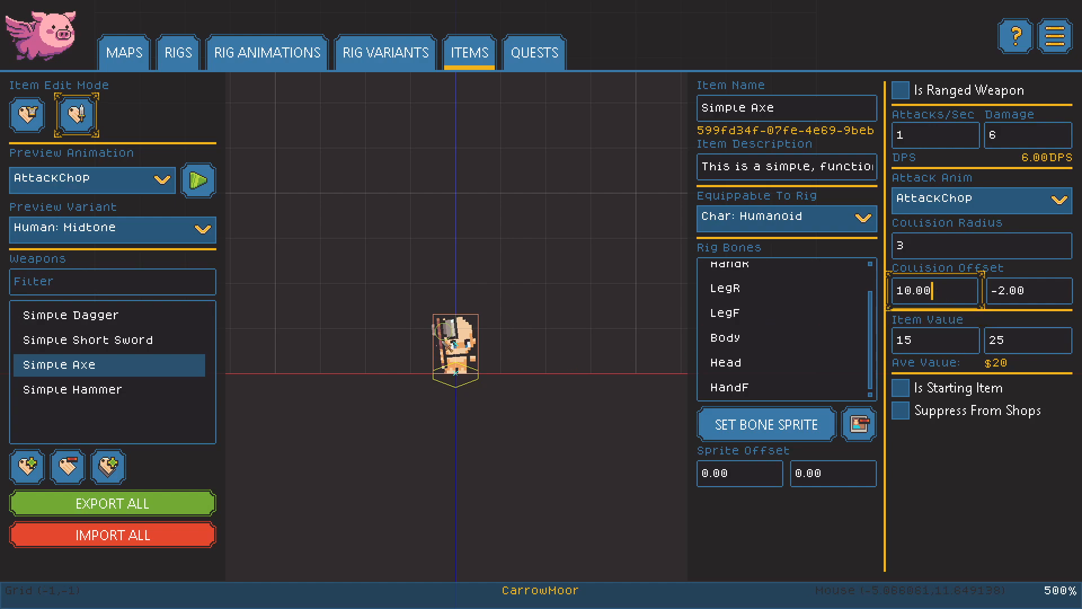
key(BackSpace)
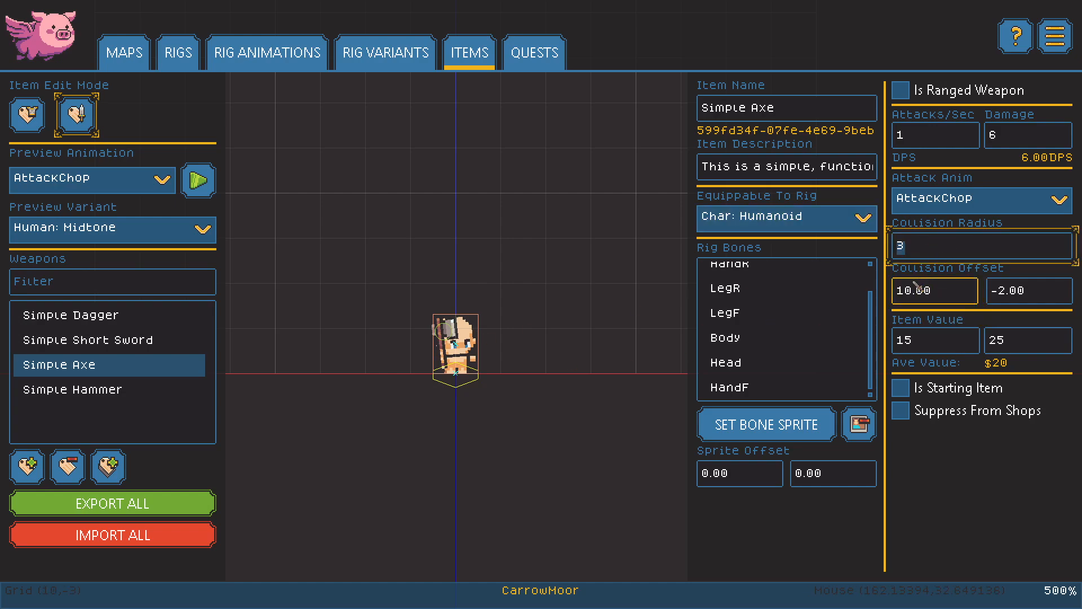
text(5)
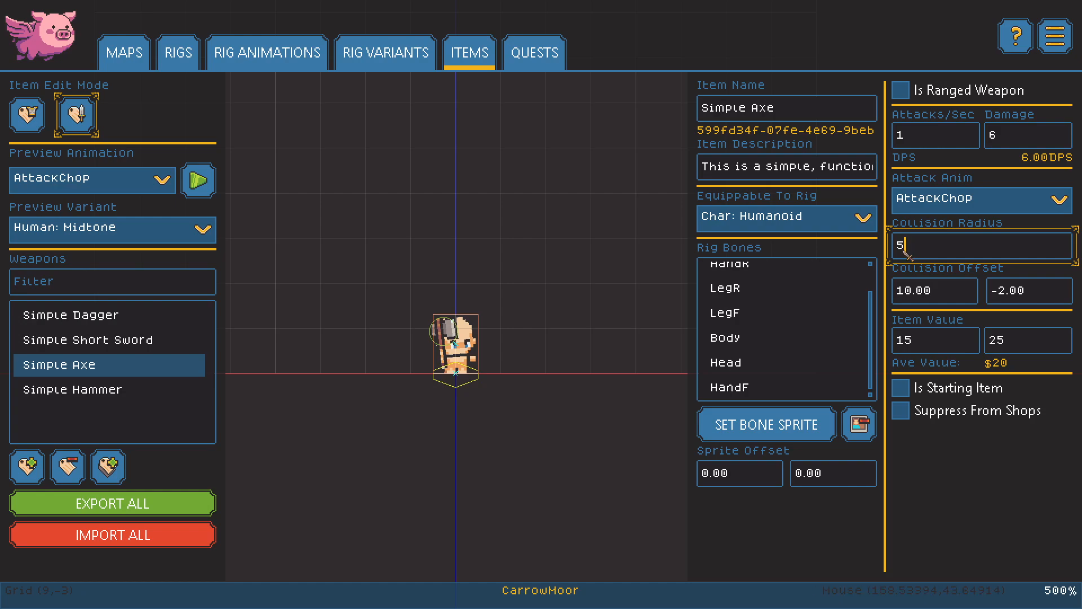
click(948, 299)
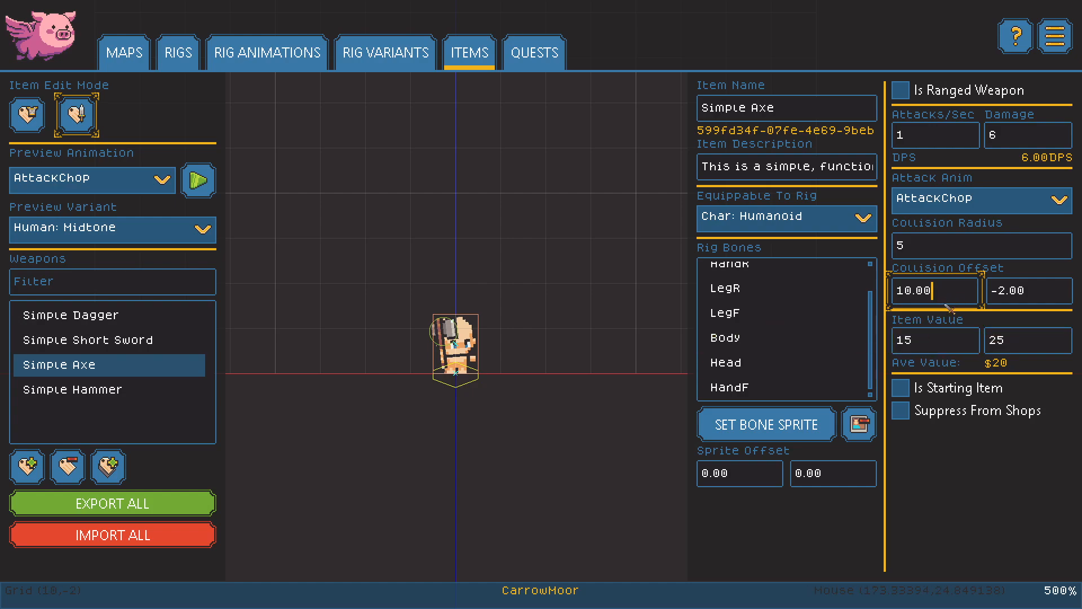
click(942, 244)
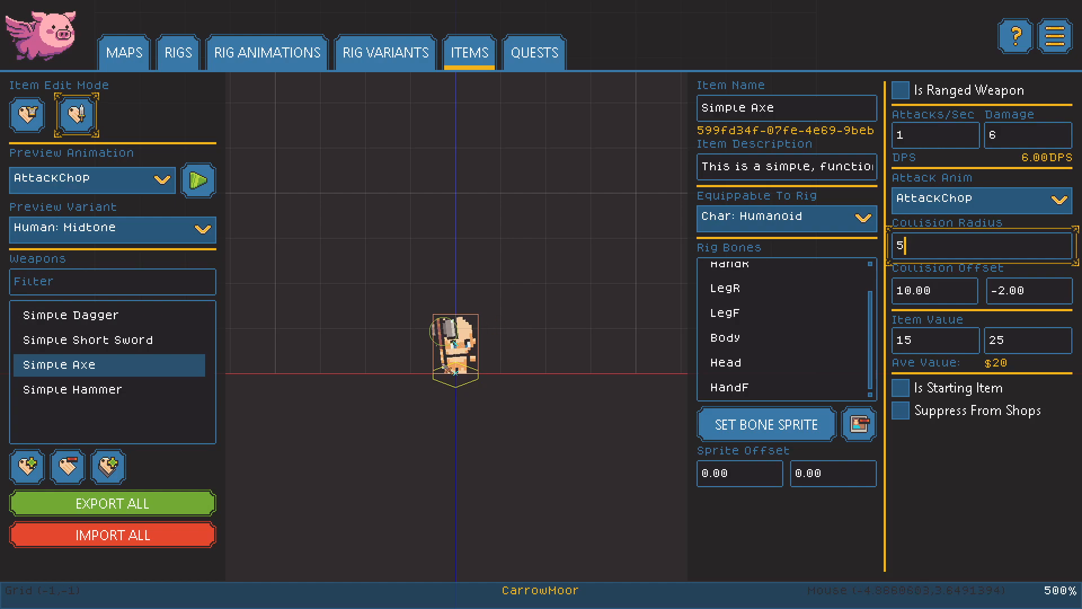
Try collision X offsets of 20 and 4 on the Simple Axe, and restore the X offset to 10.
click(936, 292)
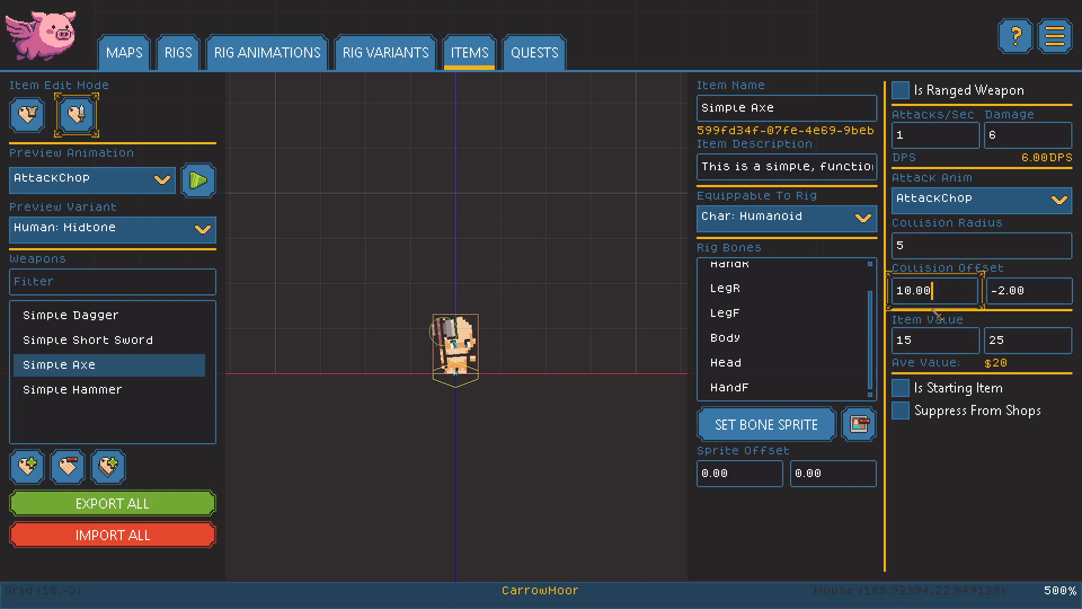
double_click(945, 299)
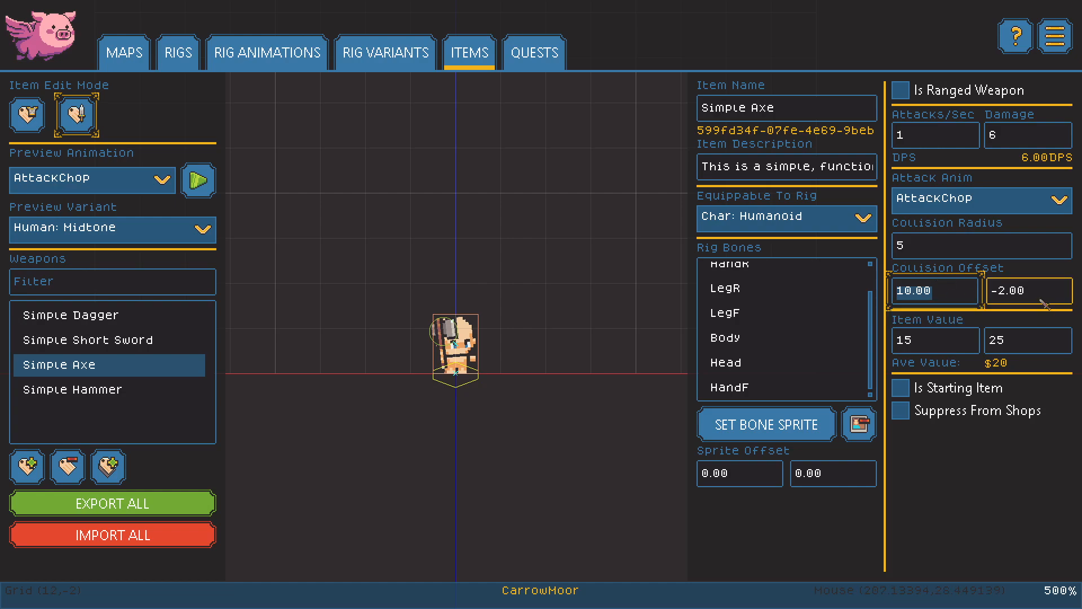
text(20)
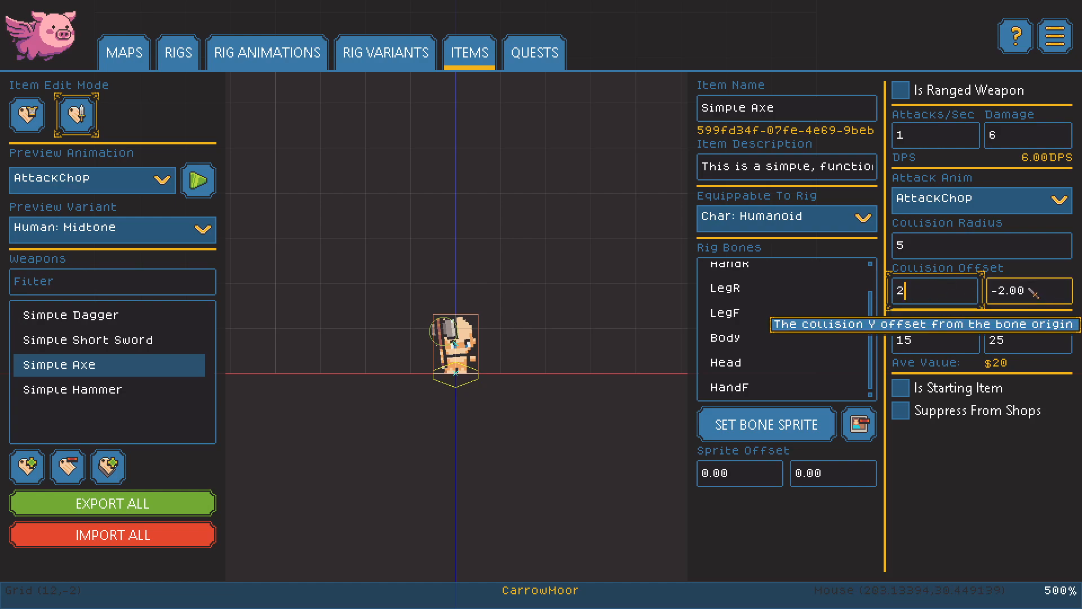
click(1059, 297)
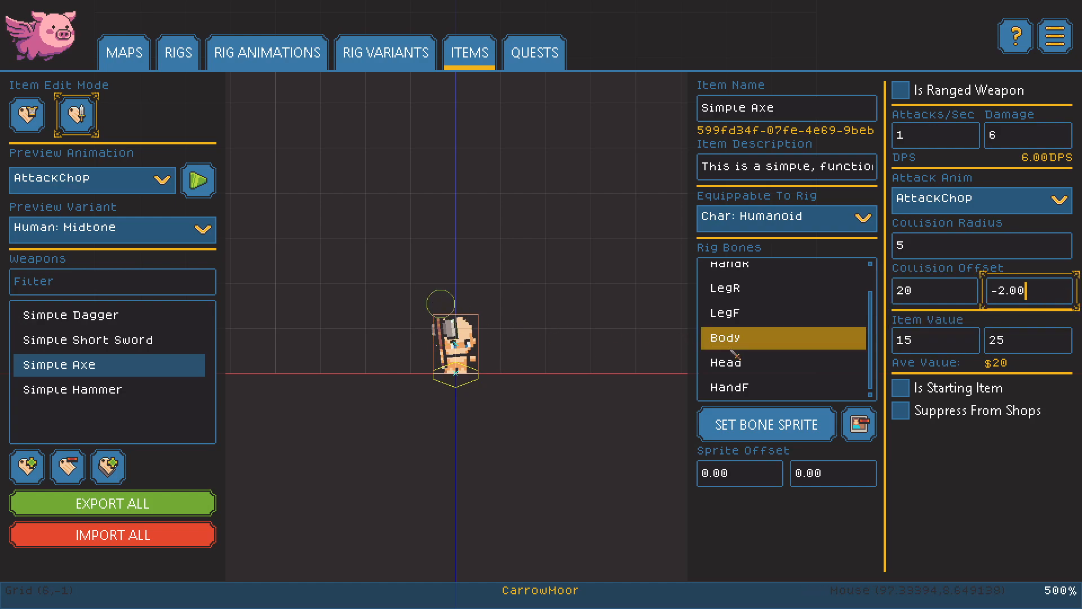
click(939, 295)
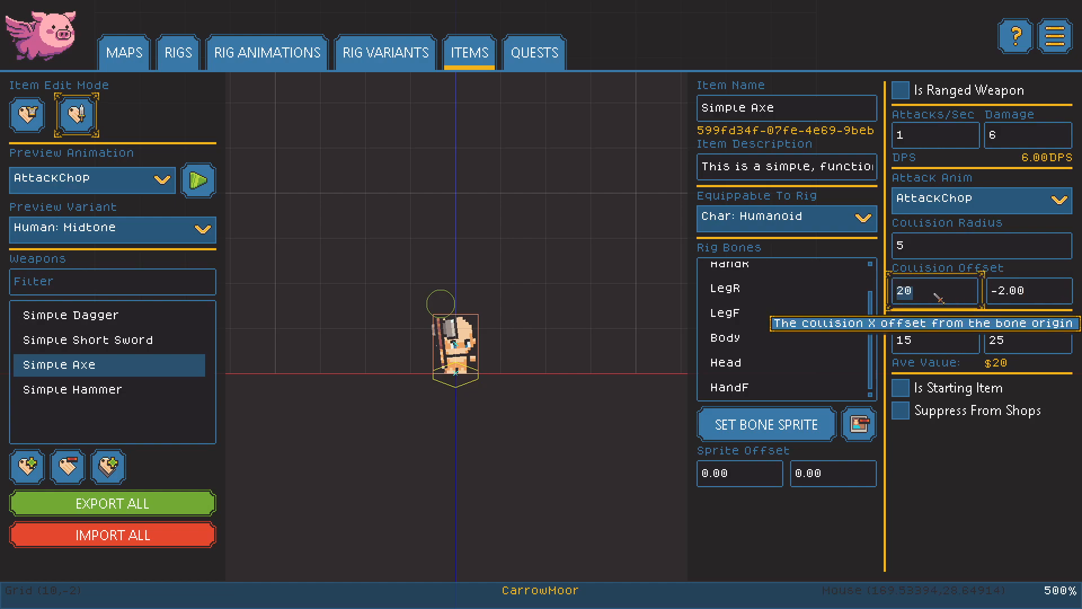
text(4)
key(Tab)
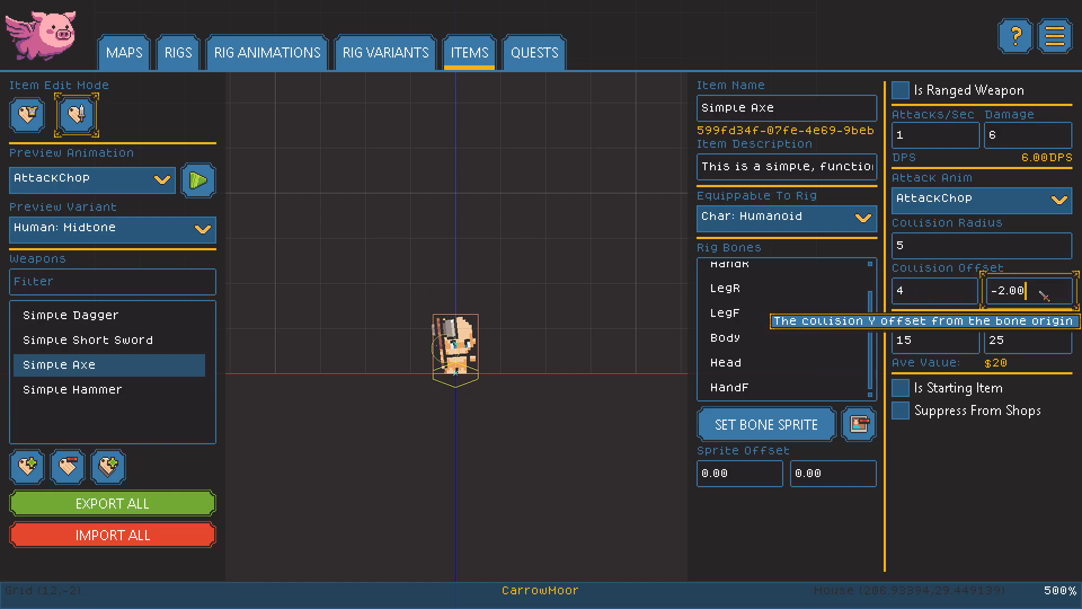
click(940, 295)
text(10)
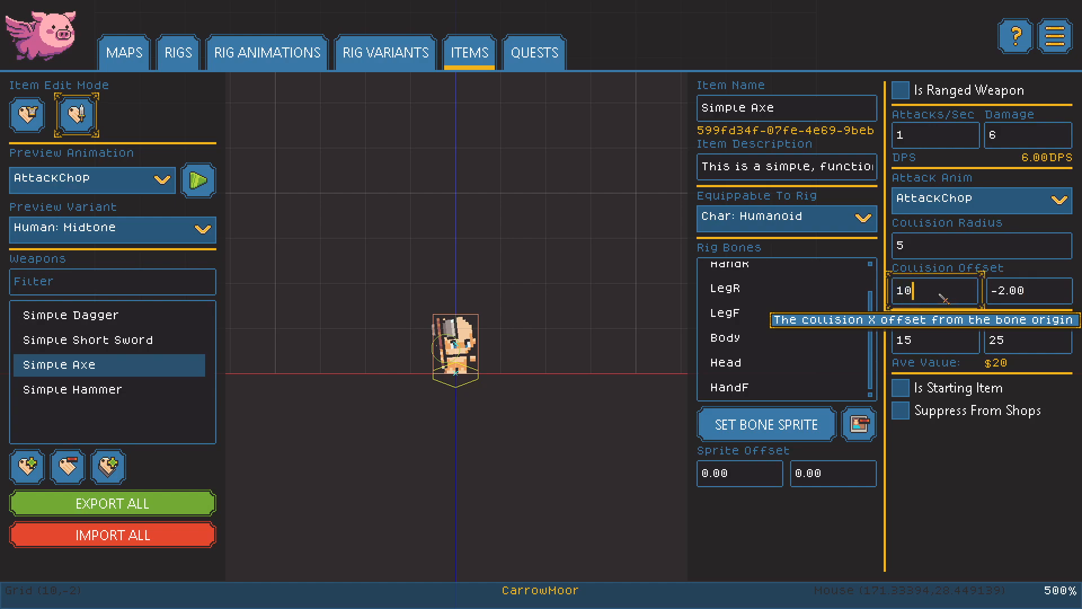
key(Tab)
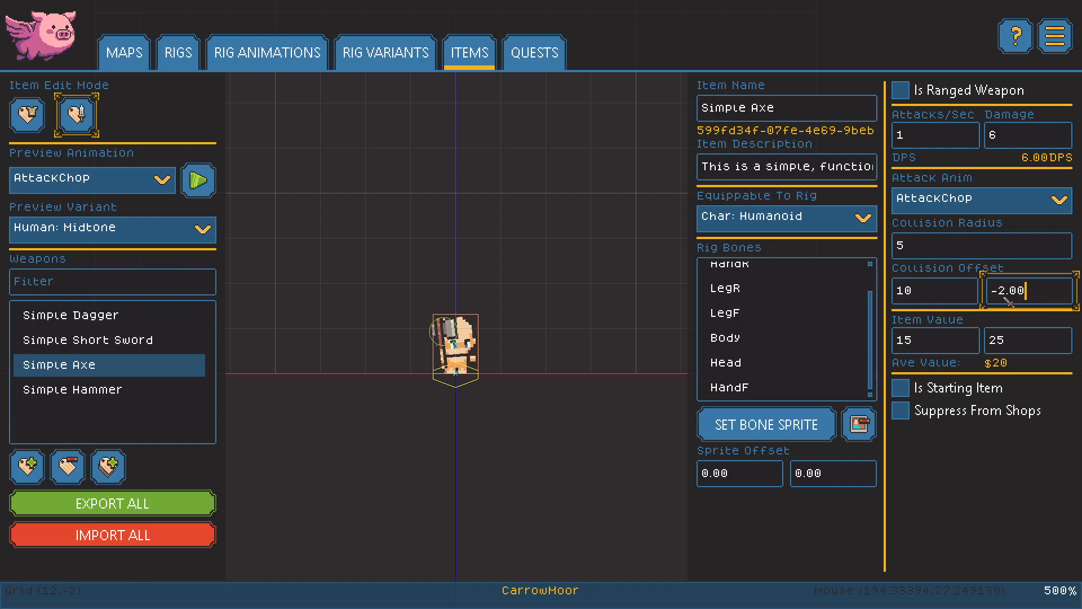
Examine the Simple Axe's collision offset and item value range, and play its AttackChop preview.
click(947, 298)
click(1054, 294)
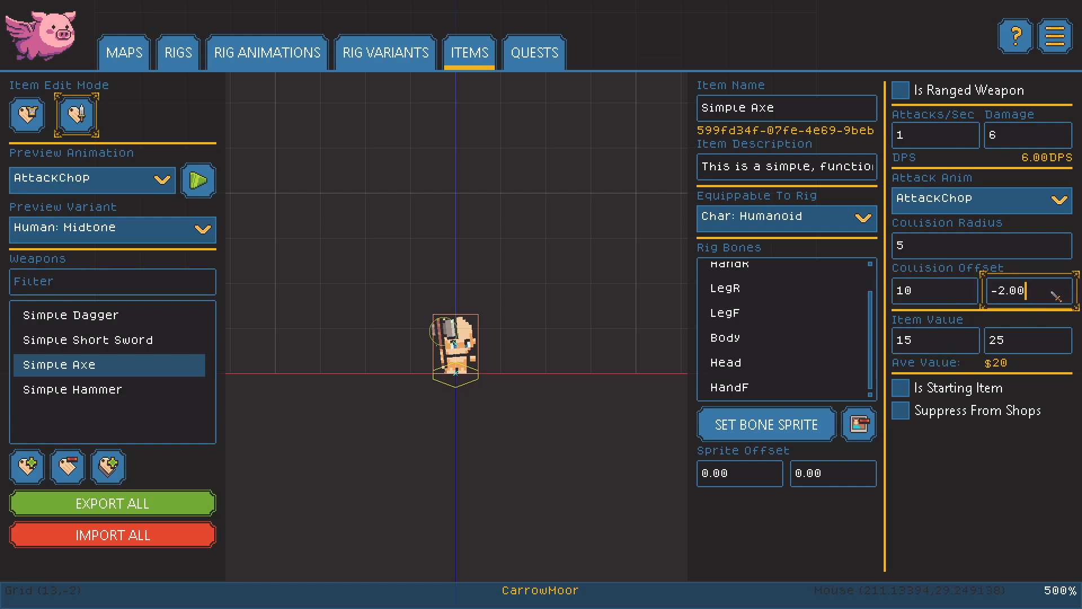
click(935, 348)
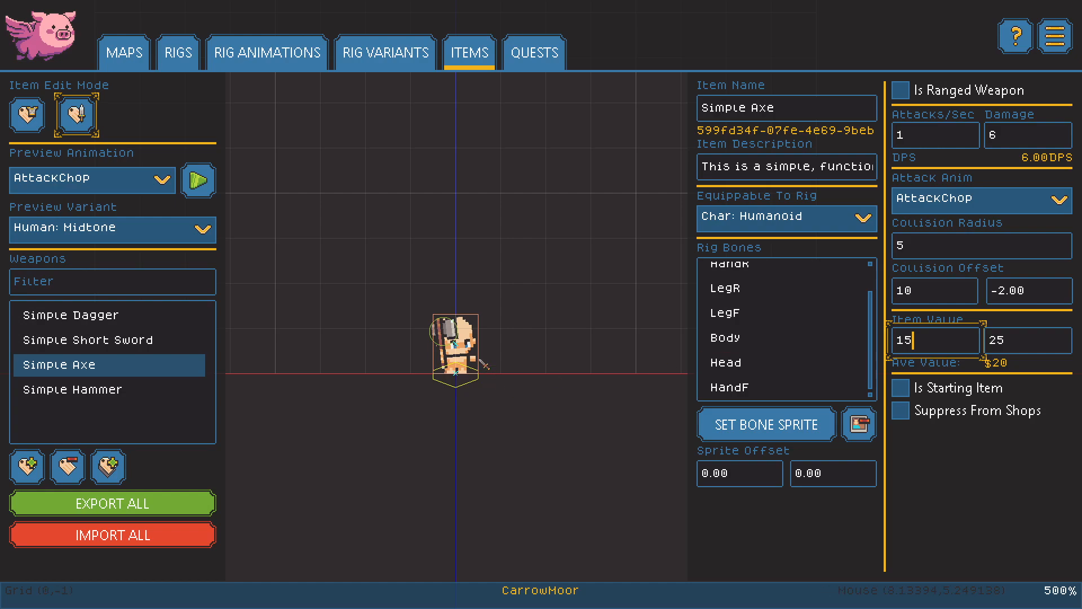
click(199, 181)
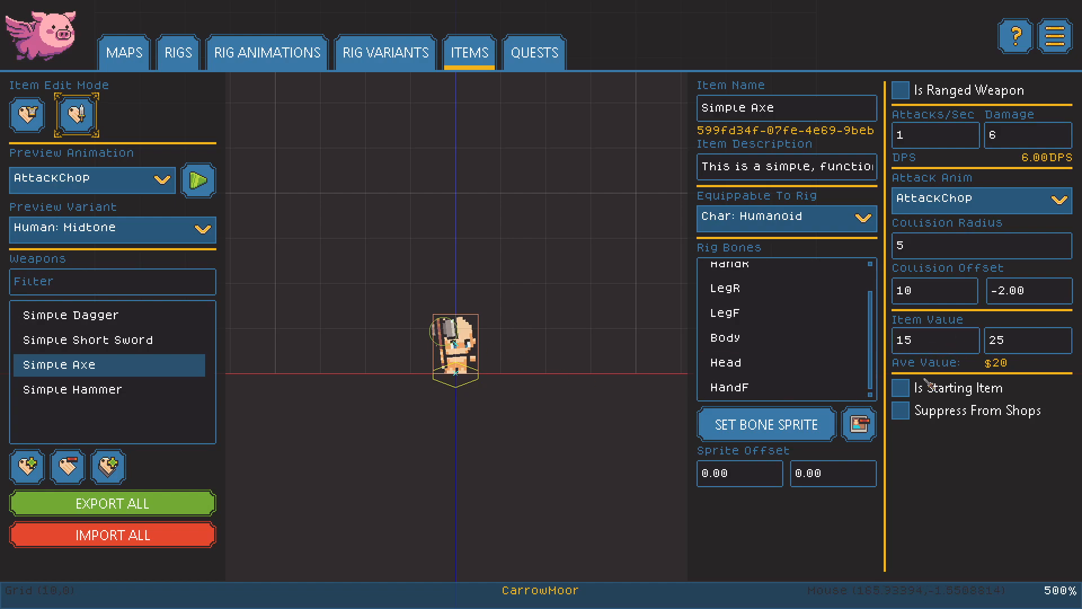
click(1030, 346)
click(1016, 389)
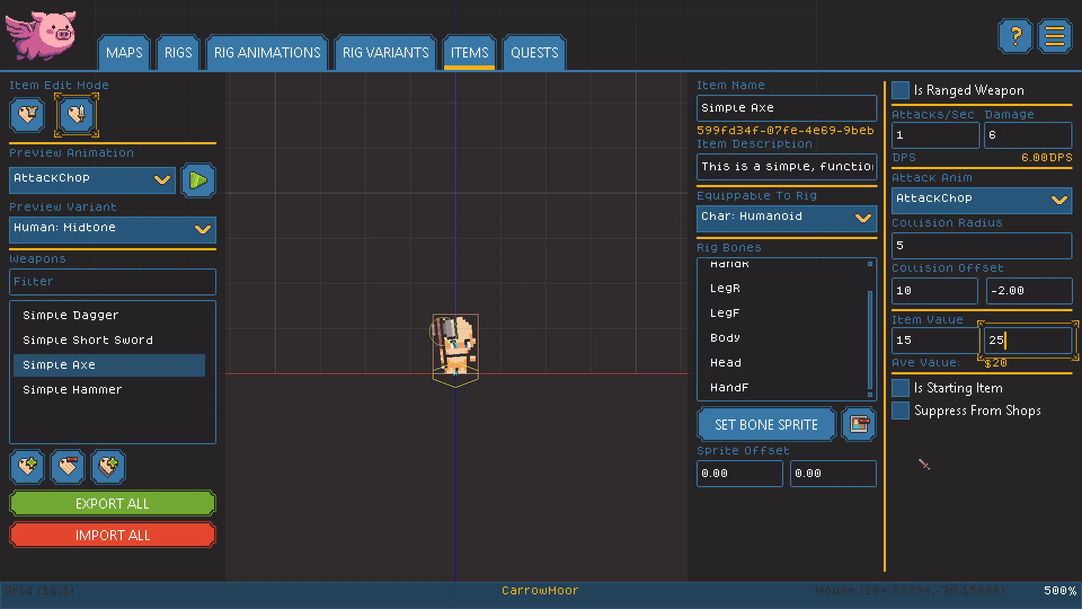
Create a new weapon named Crossbow and make it equippable to the Char: Humanoid rig.
click(106, 396)
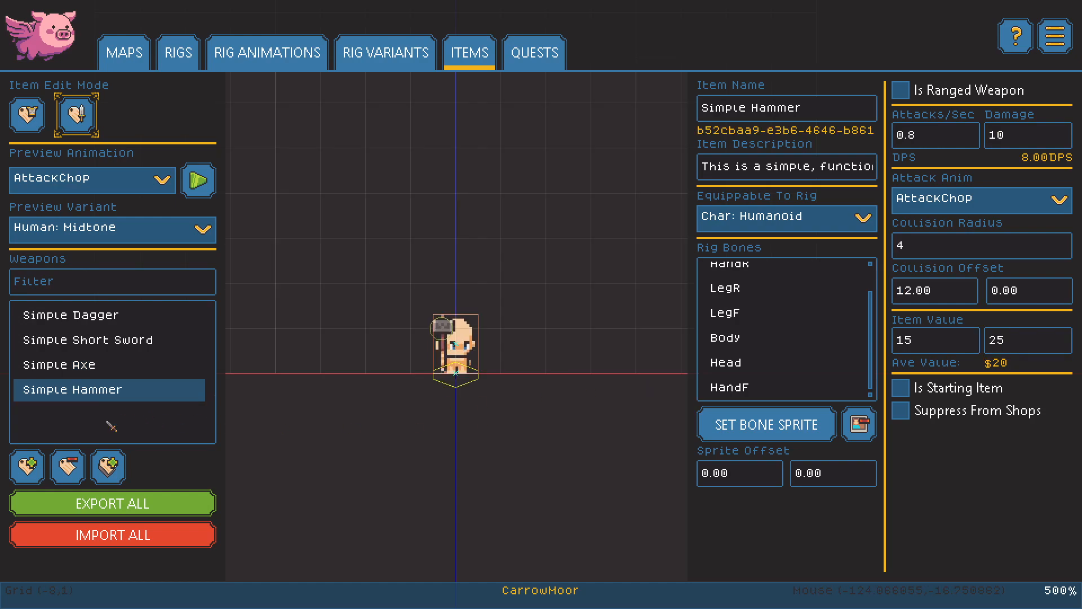
click(28, 466)
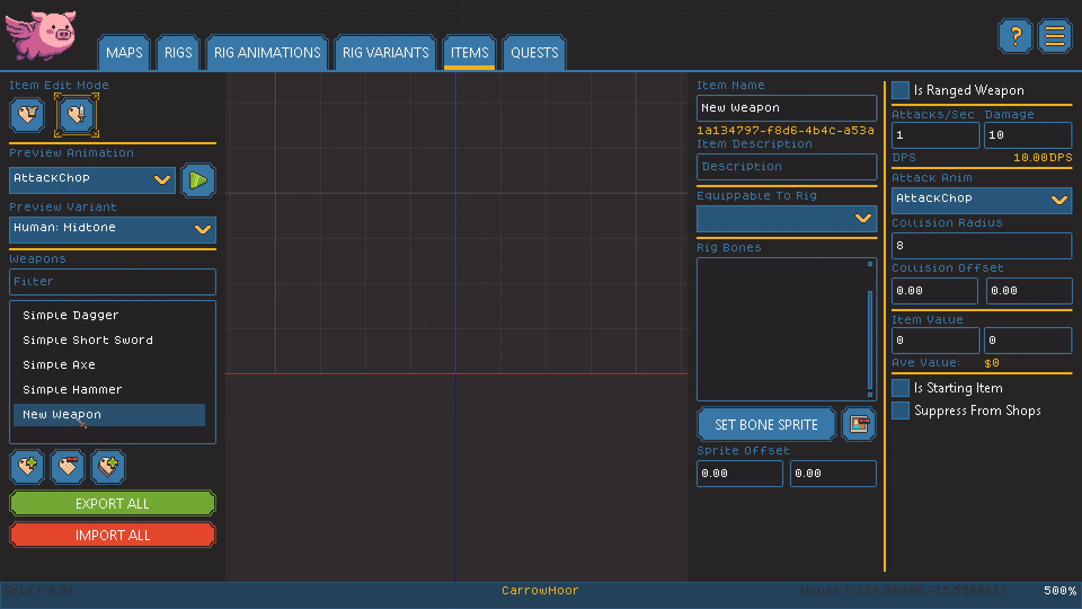
click(791, 114)
text(Crossbow)
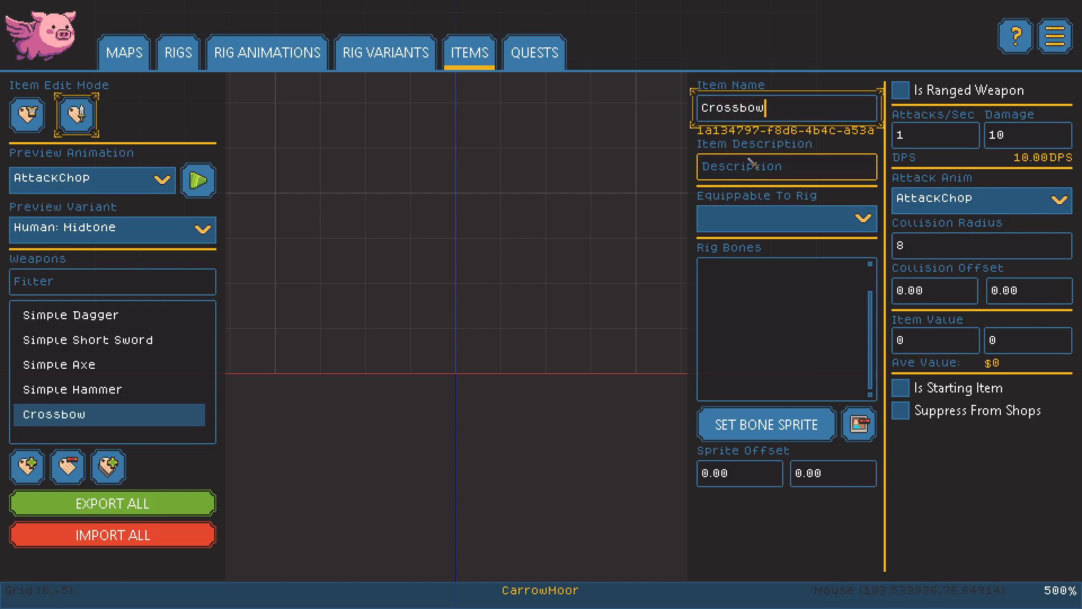
click(766, 172)
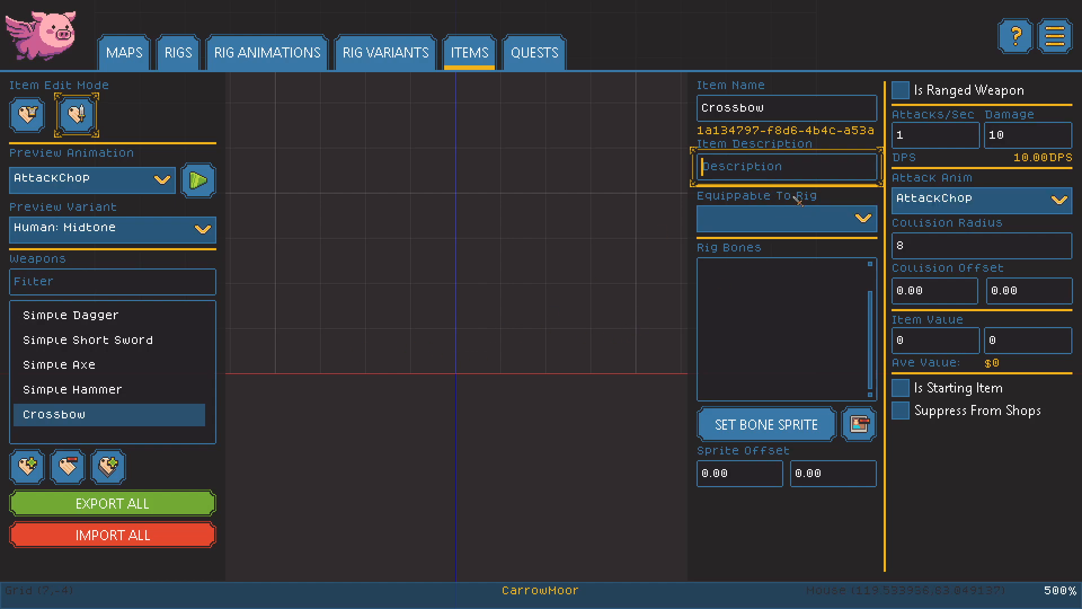
click(790, 218)
click(801, 359)
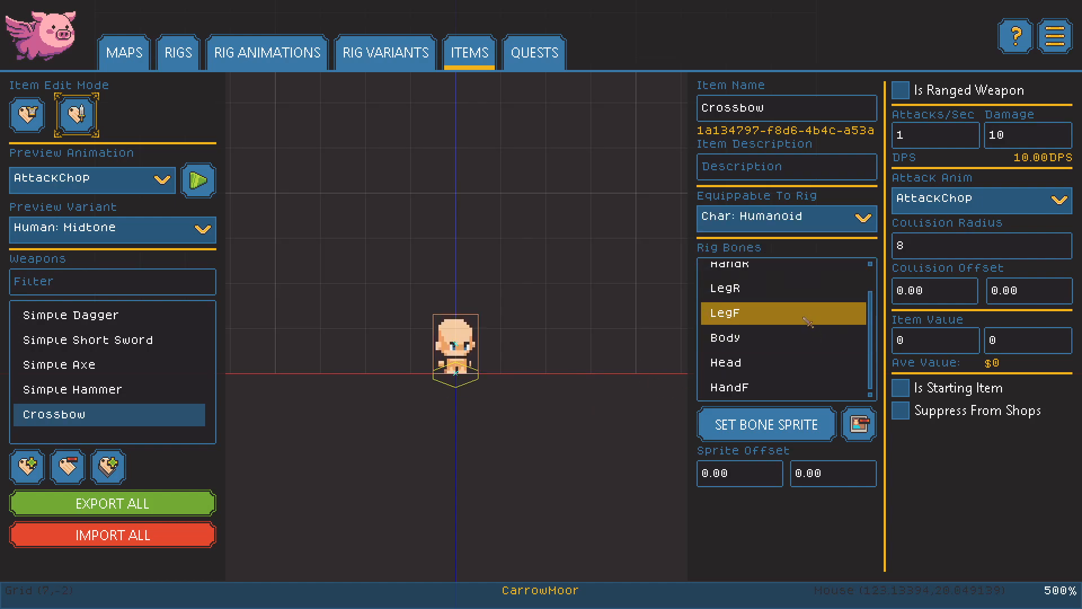
Assign the wpn_crossbow_basic sprite to the Crossbow's HandF bone.
click(772, 393)
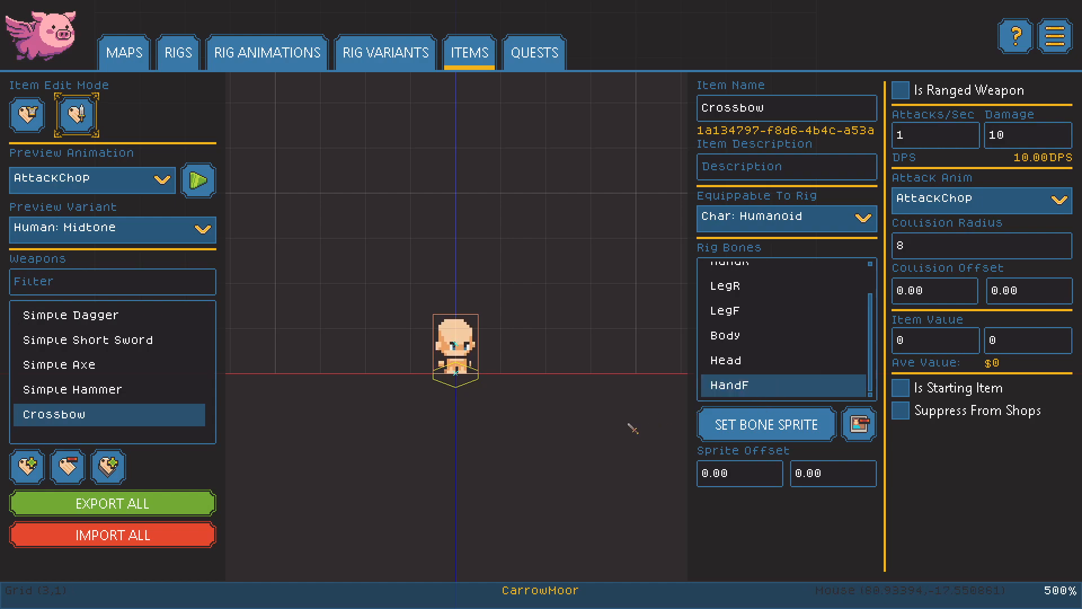
click(727, 434)
click(437, 166)
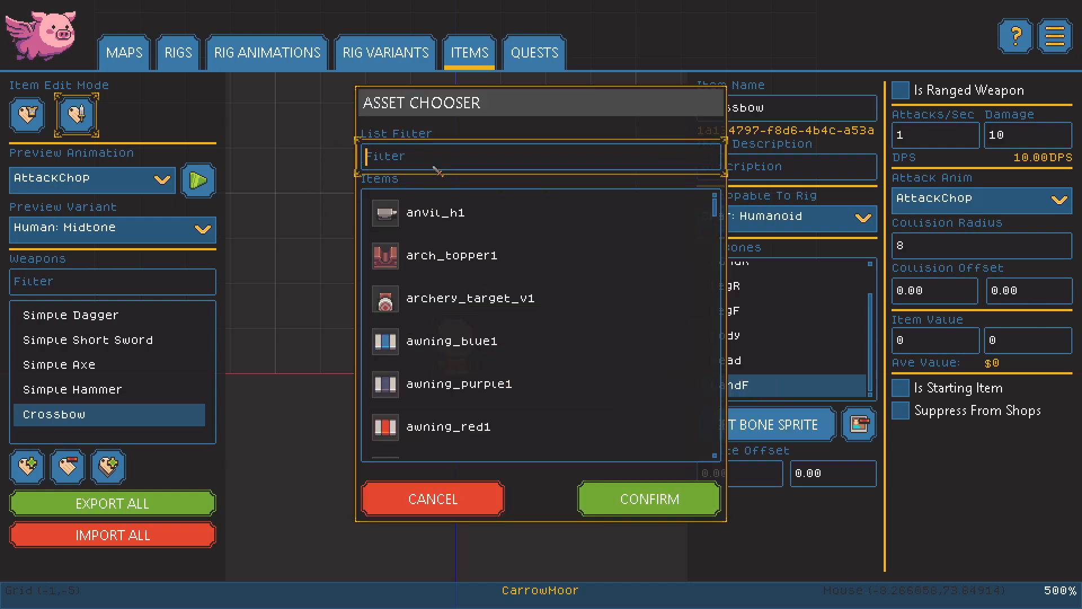
text(cro)
click(450, 205)
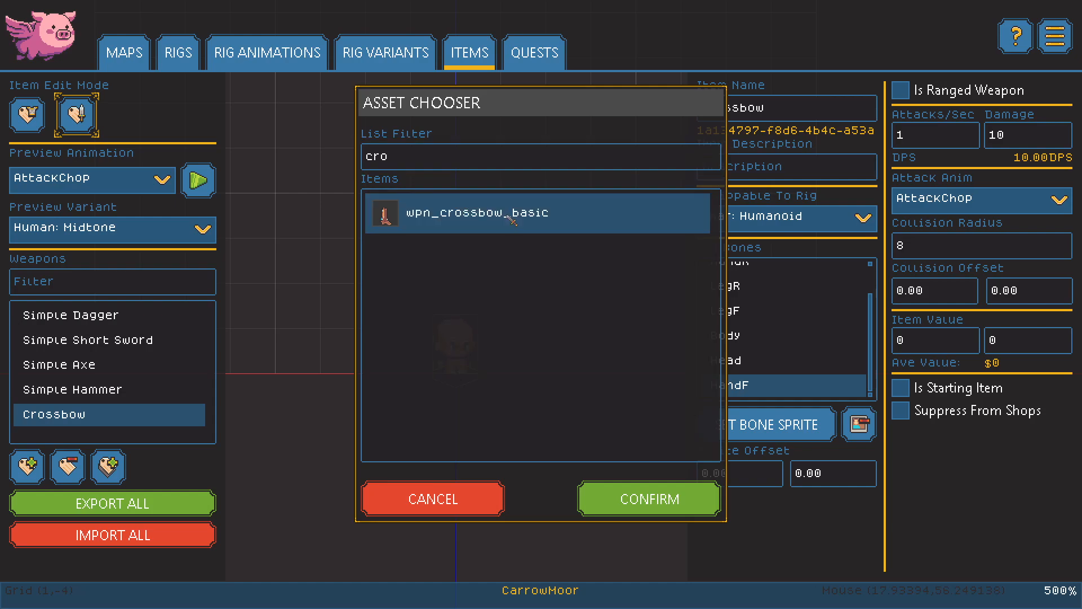
click(648, 499)
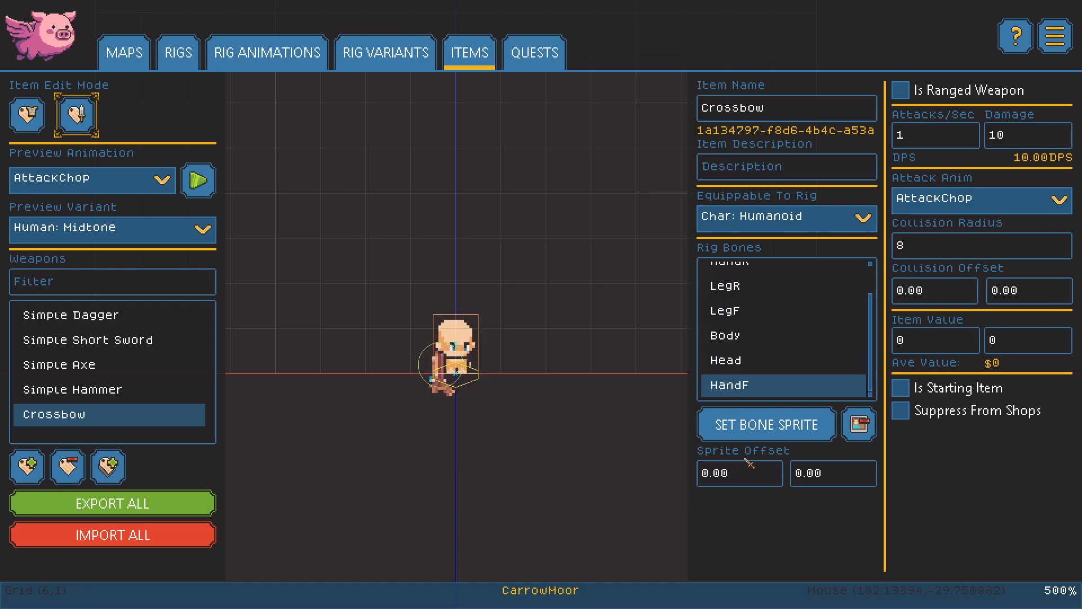
Try a sprite X offset of 8 for the Crossbow on the HandF bone, and set it to 10.
click(758, 476)
text(8)
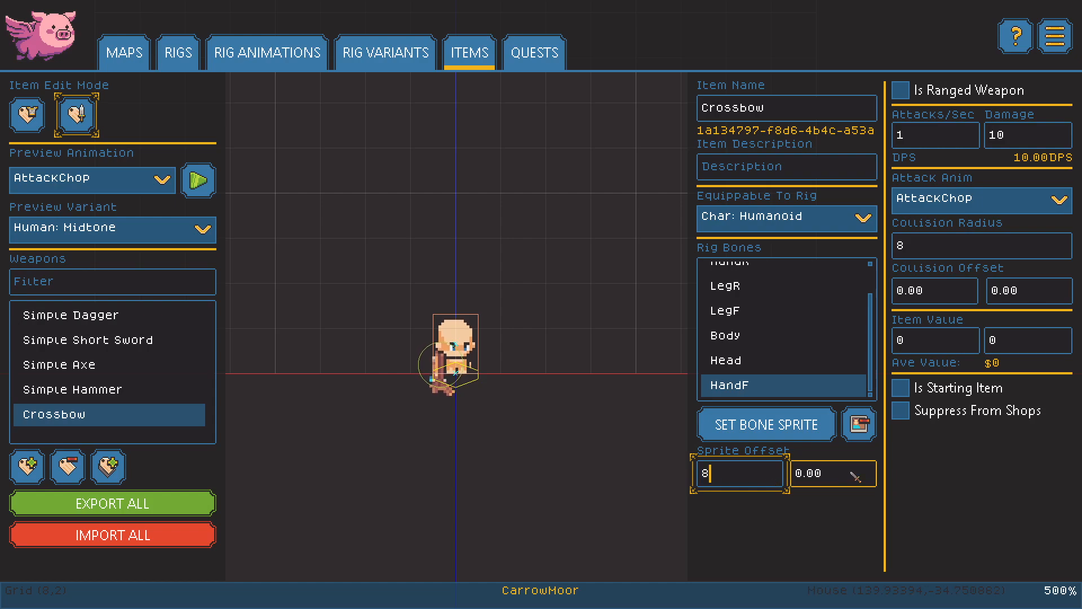
click(851, 474)
double_click(737, 478)
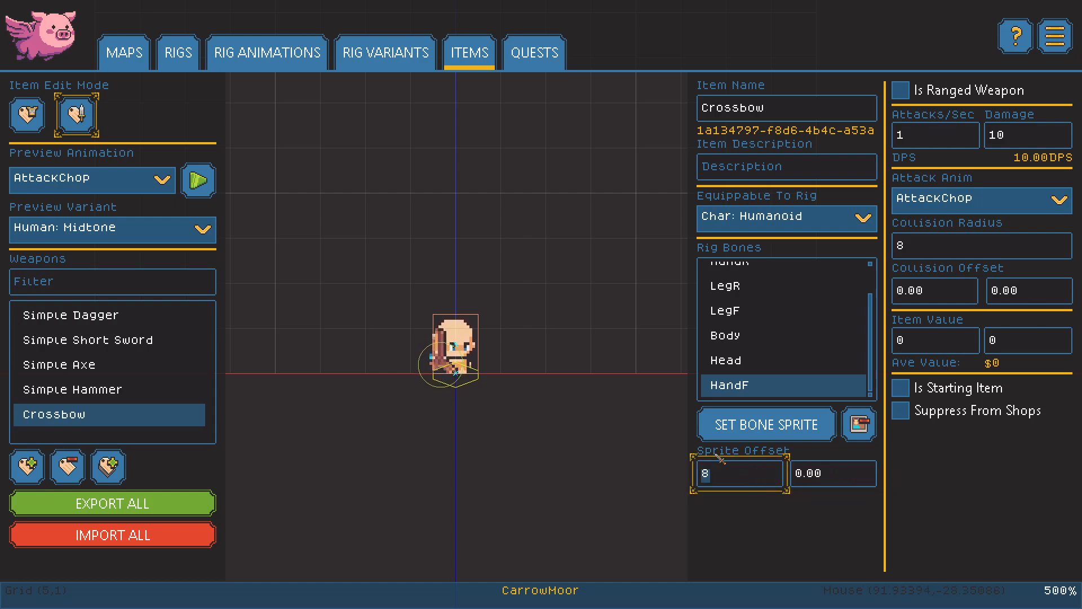
text(10)
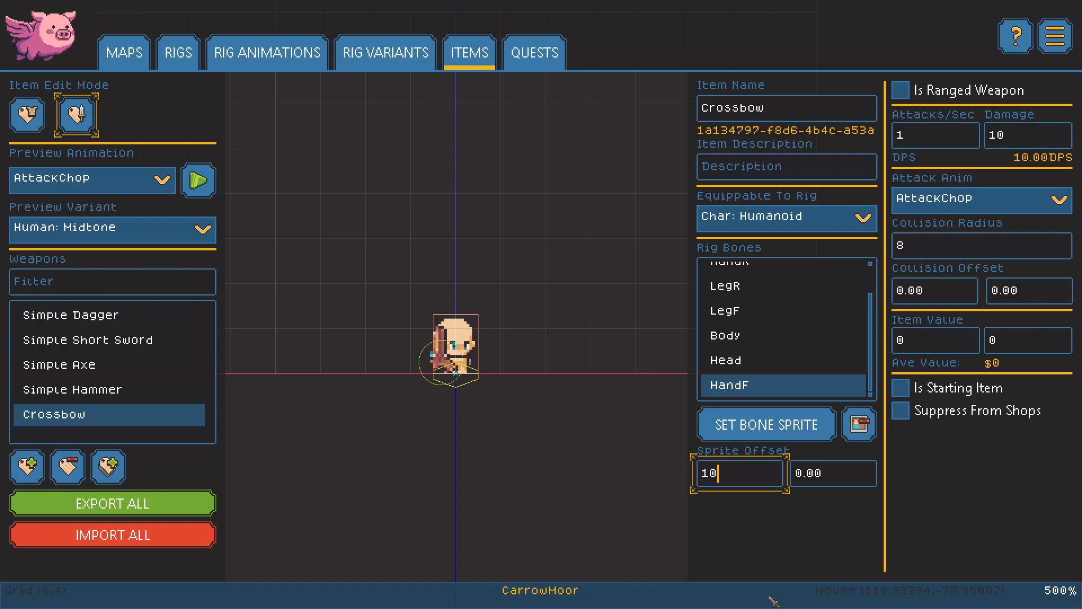
click(845, 476)
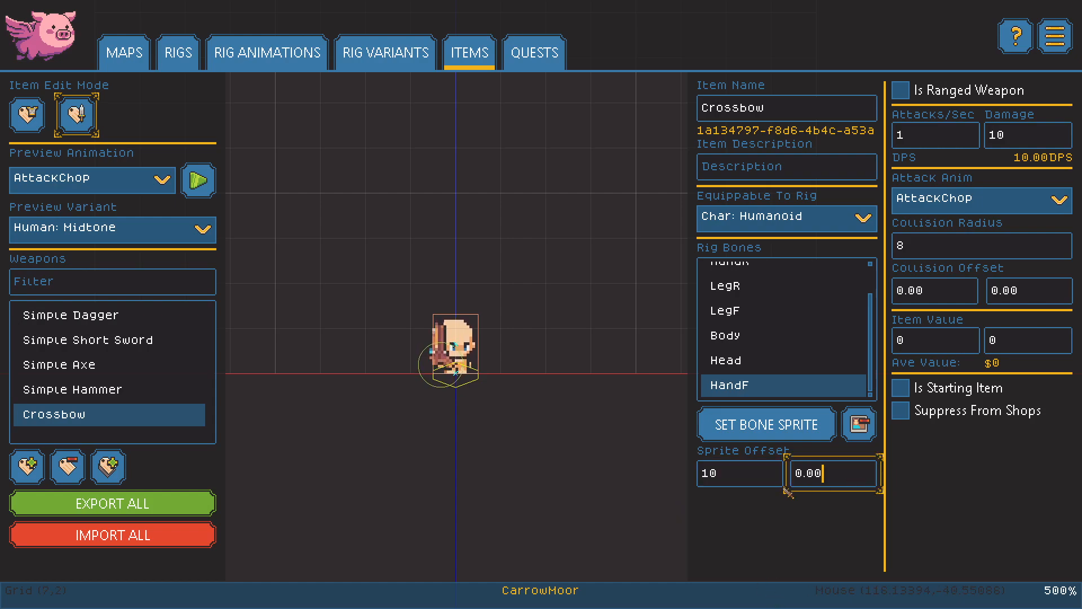
Switch the Crossbow's preview animation to AttackCrossbow.
click(162, 182)
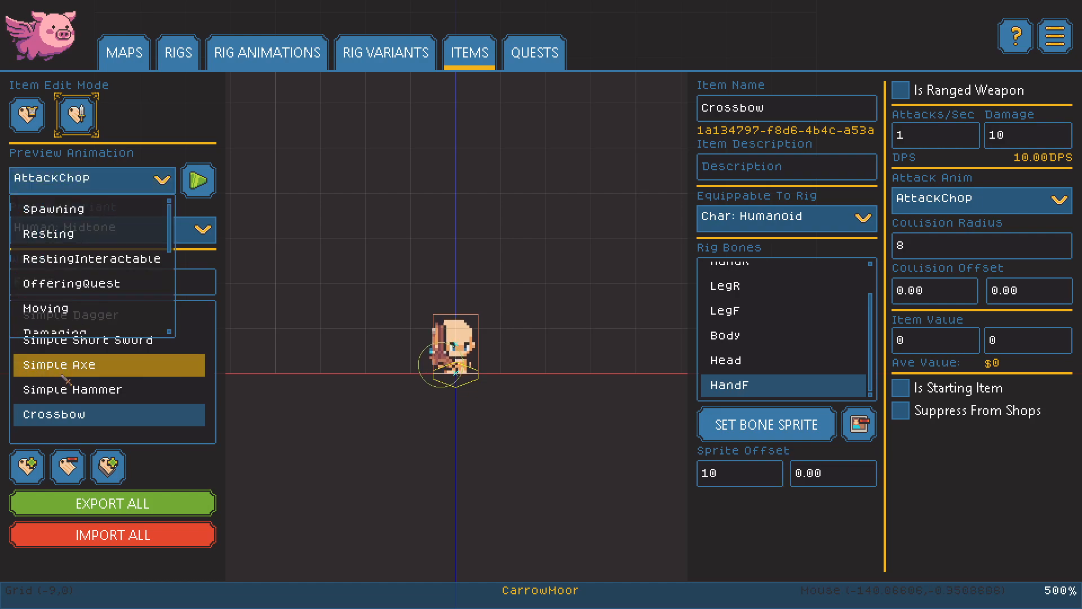
scroll(90, 282, down, 5)
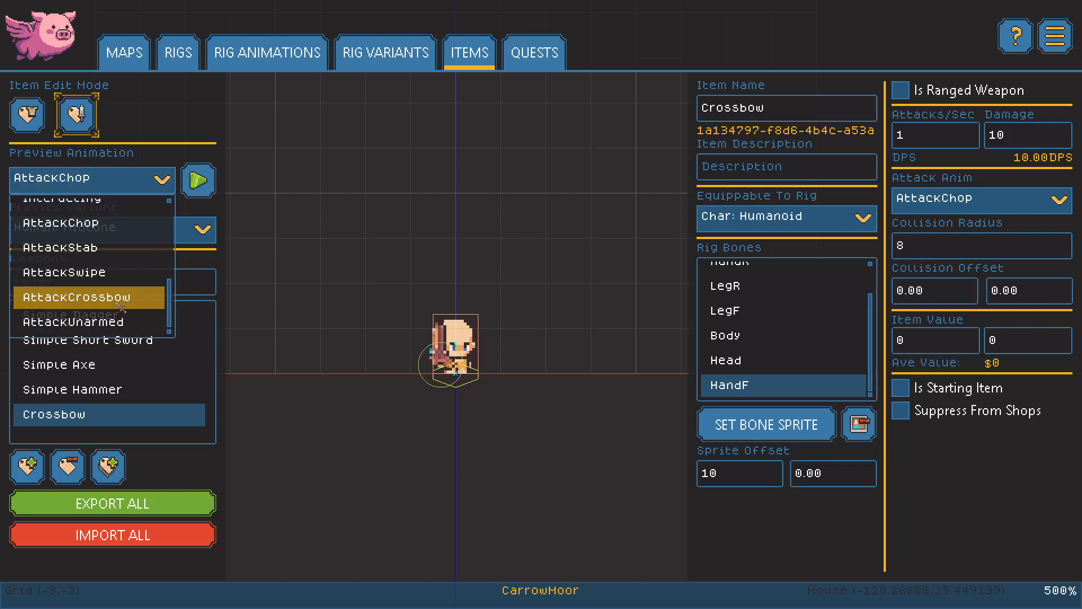
click(96, 297)
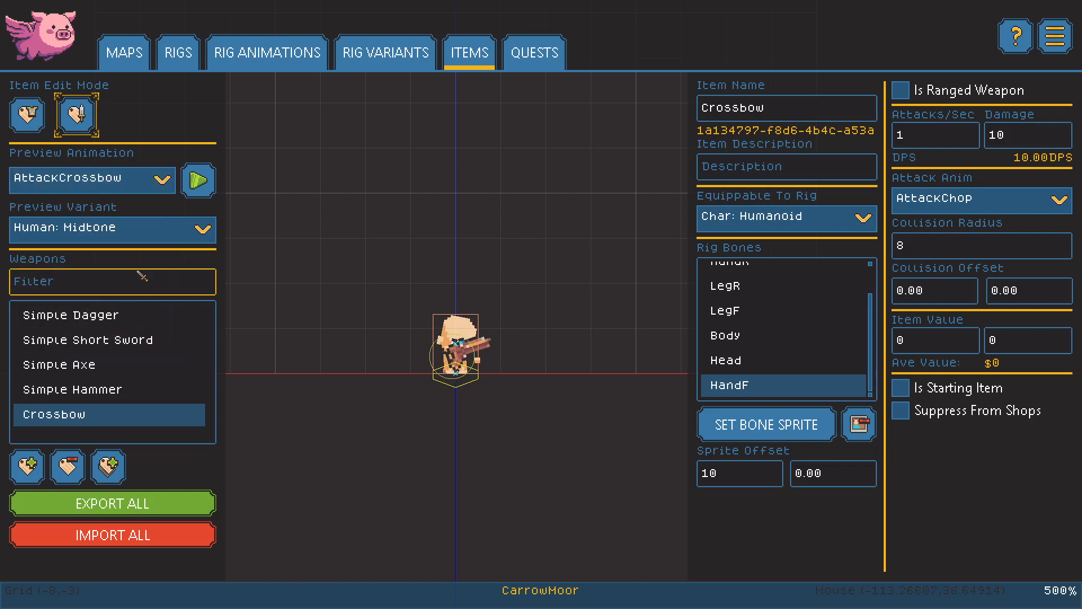
Preview the attack animation, mark the Crossbow as a ranged weapon, and set its damage to 4.
click(207, 181)
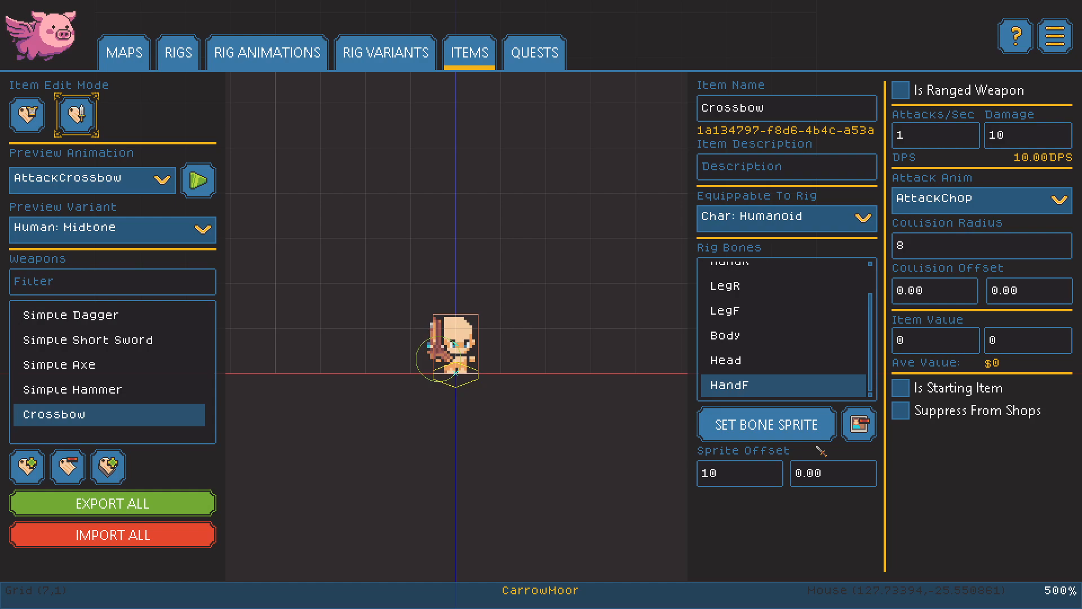
click(944, 89)
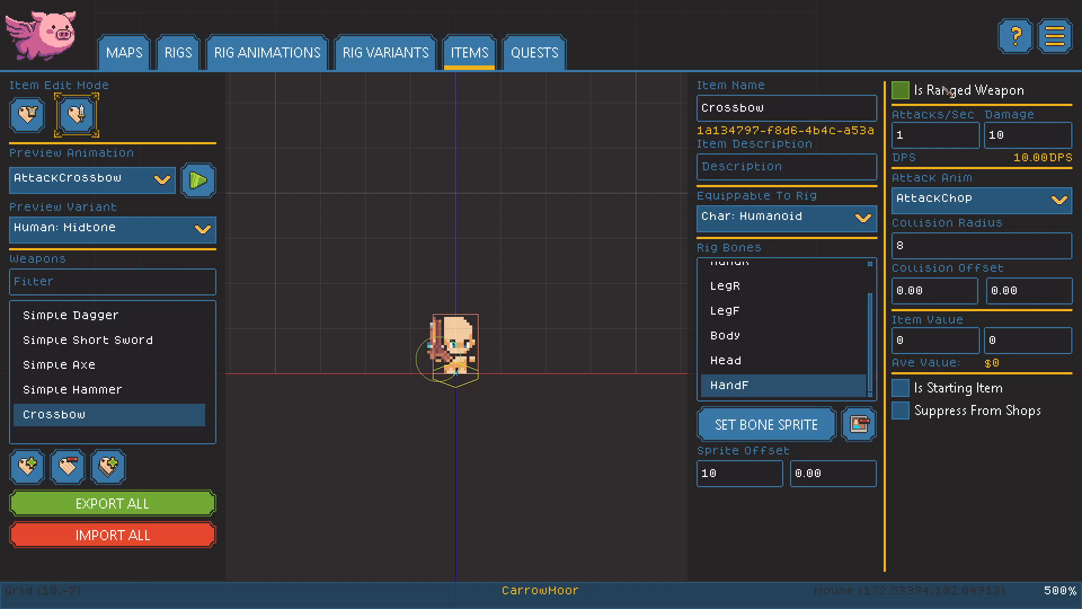
click(902, 95)
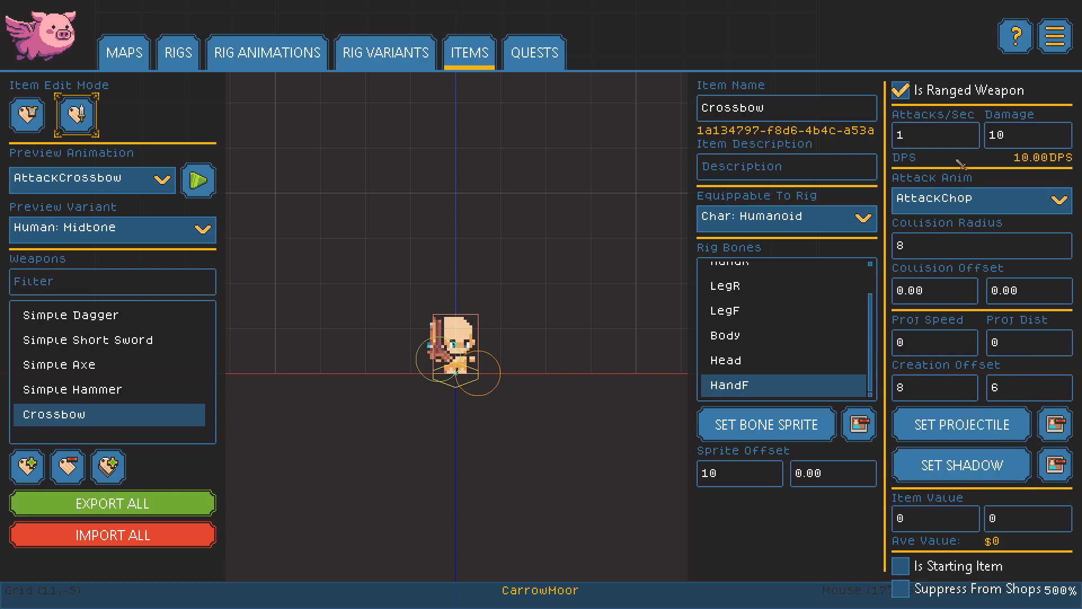
click(1020, 138)
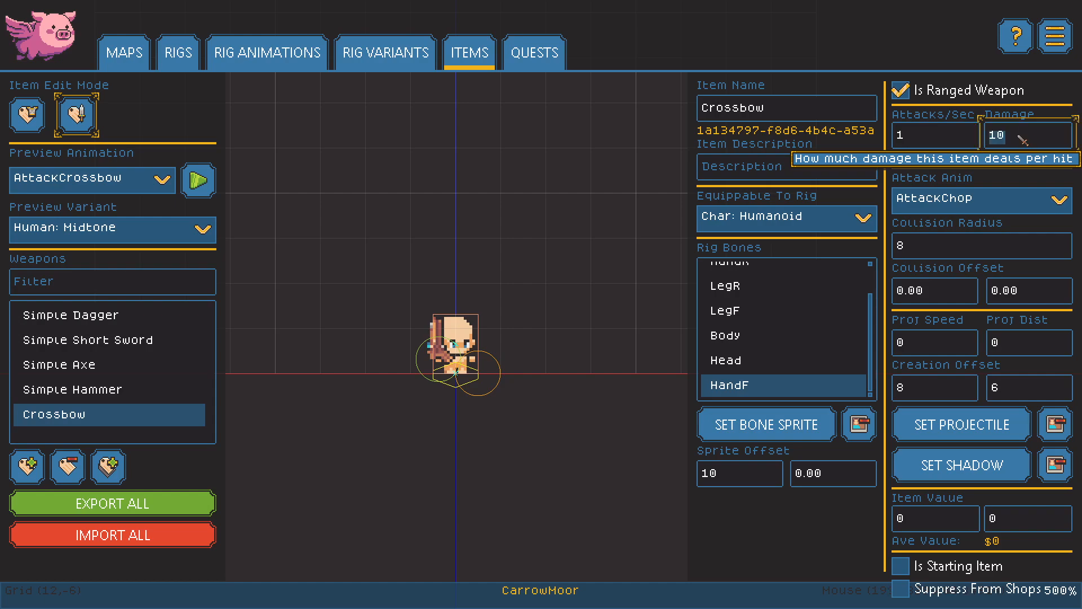
text(4)
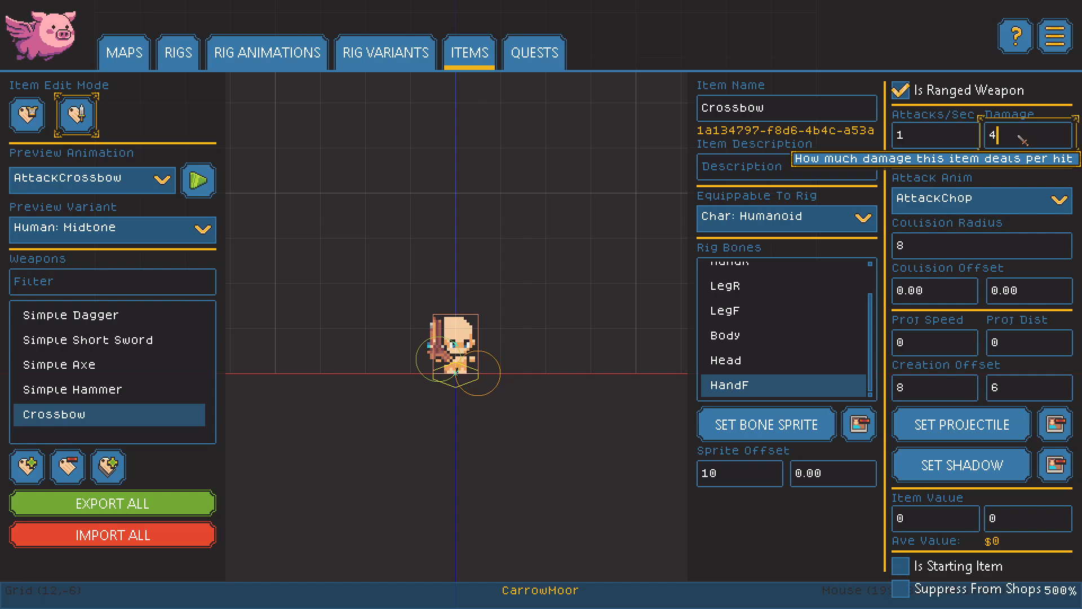
Set the Crossbow's attack animation to AttackCrossbow and its collision radius to 4.
click(973, 198)
scroll(992, 304, down, 3)
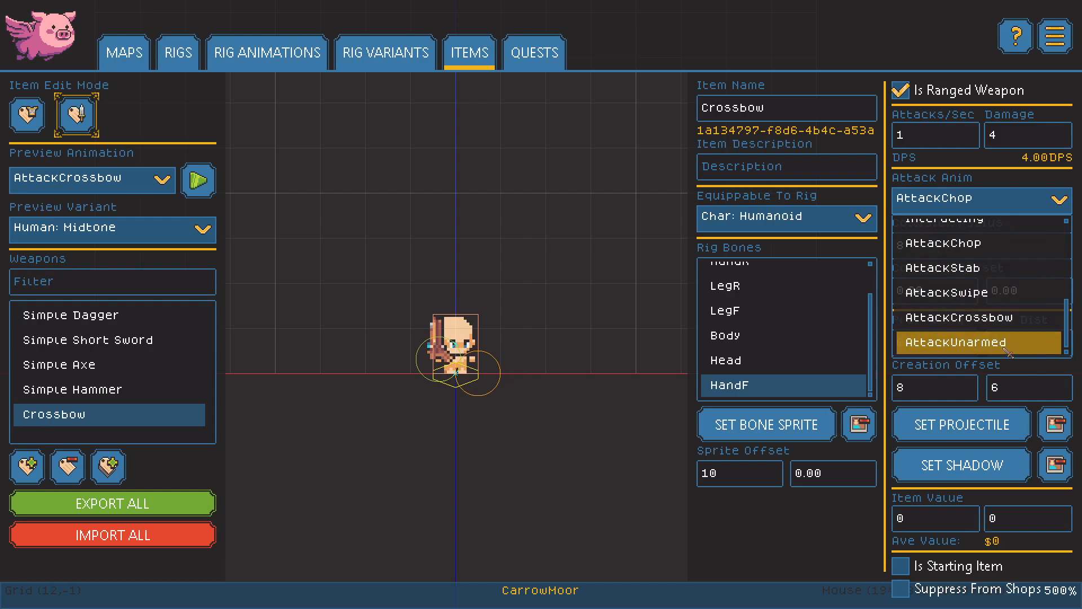
click(1004, 319)
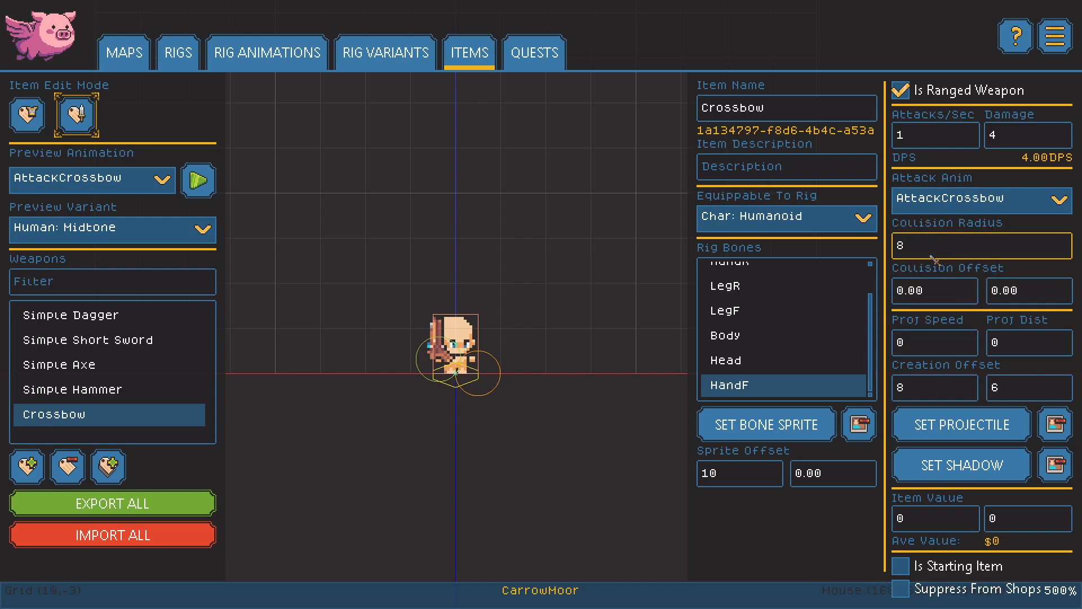
click(934, 254)
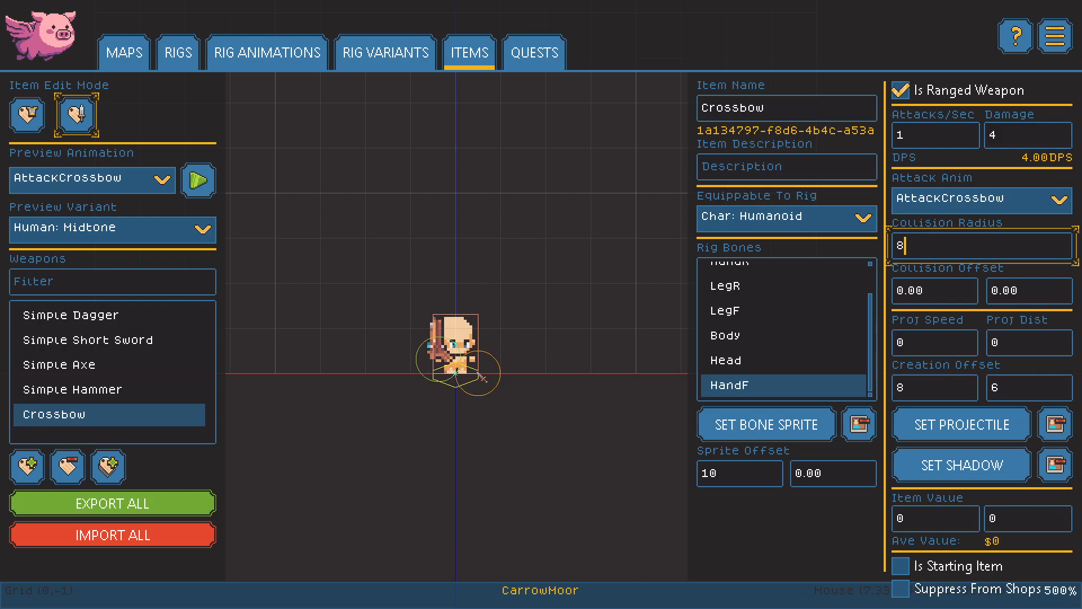
key(BackSpace)
text(4)
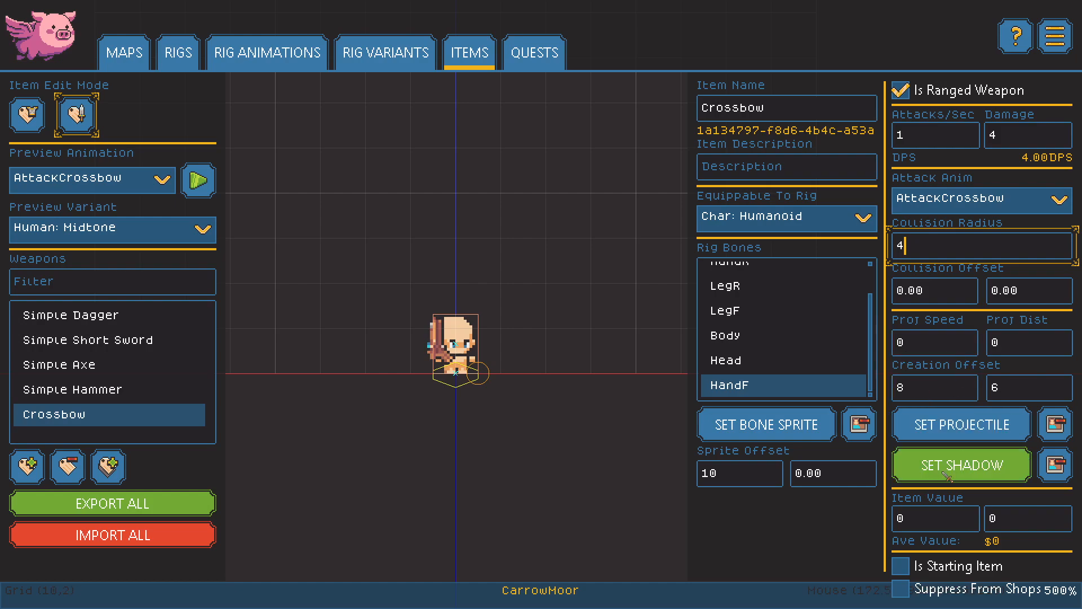
Assign the wpn_arrow1 sprite as the Crossbow's projectile, filtering the assets by "arrow".
click(774, 439)
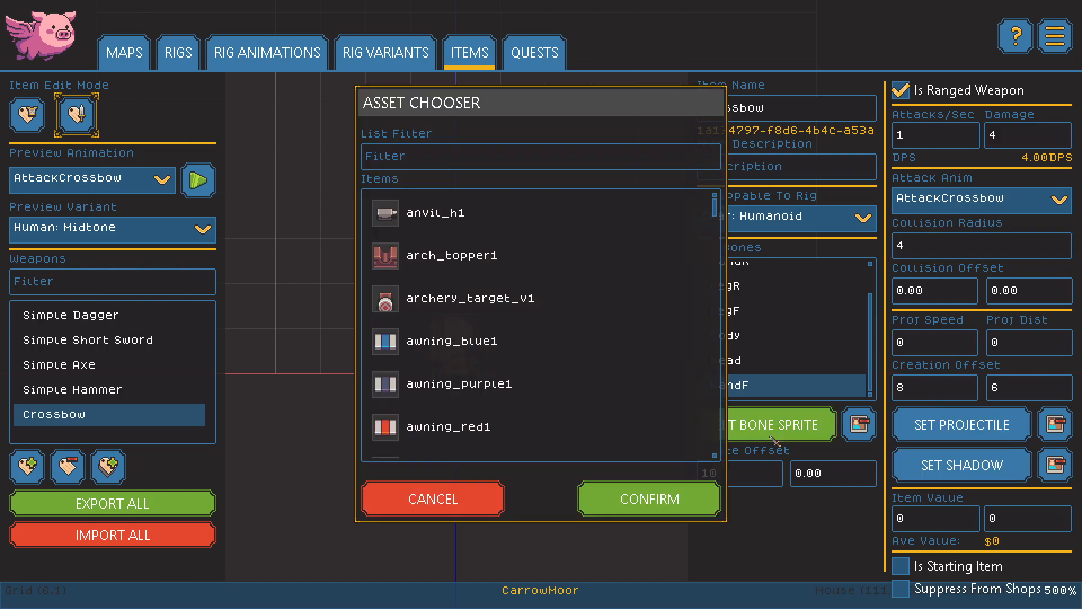
click(479, 160)
text(arrow)
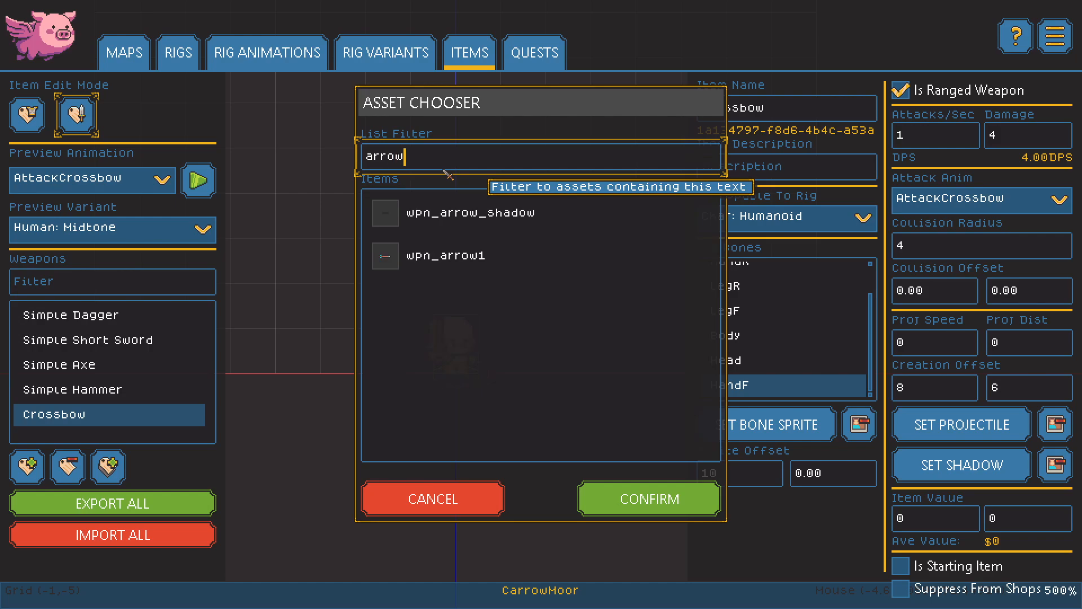
click(445, 256)
click(649, 503)
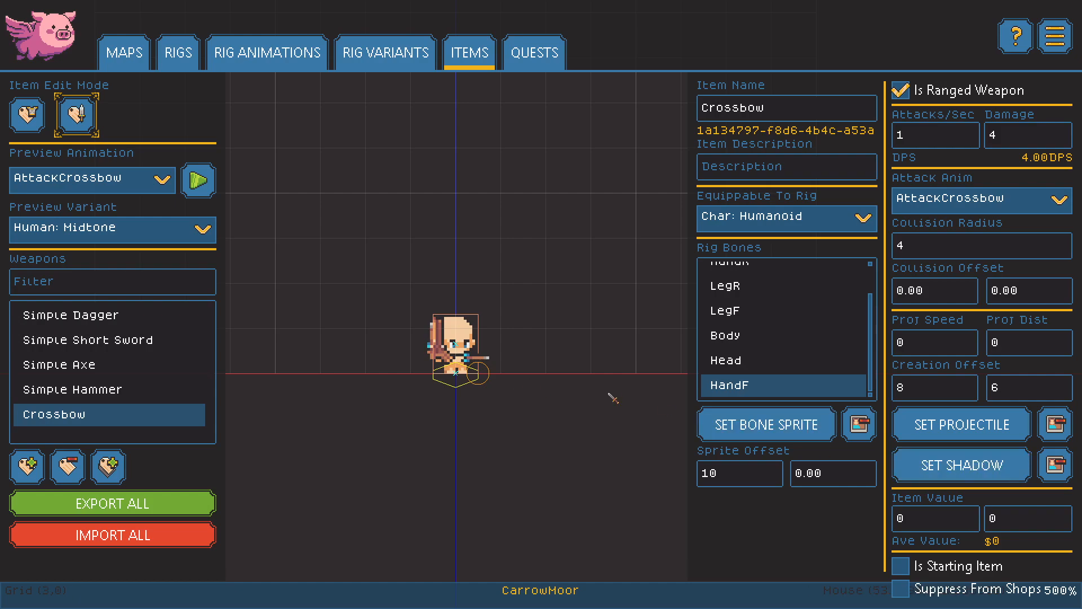
Assign a shadow sprite to the Crossbow's projectile, filtering the assets by "shad".
click(958, 465)
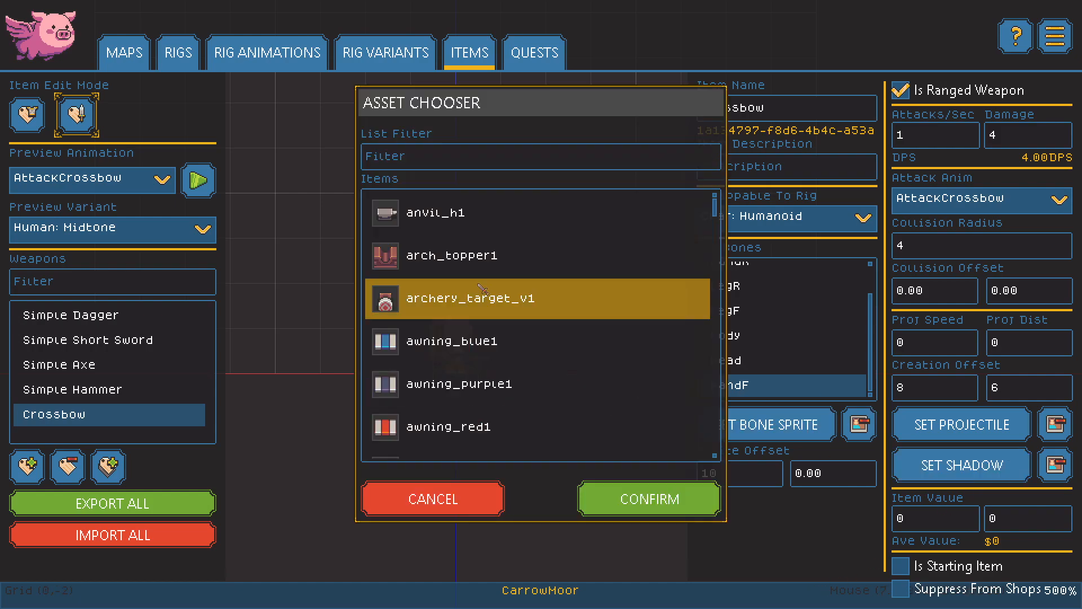
click(454, 155)
text(shad)
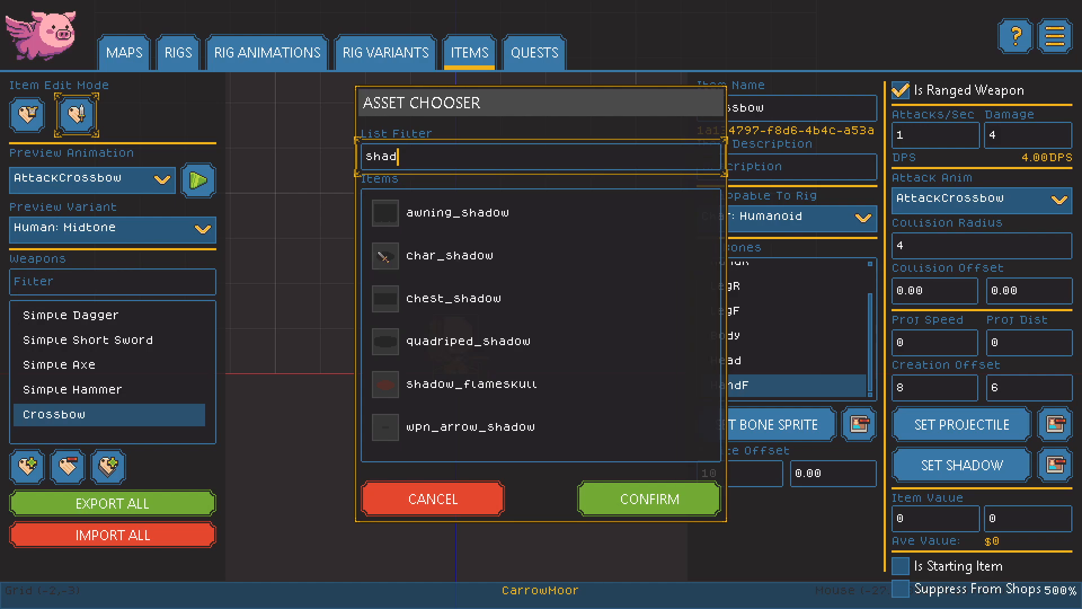
click(507, 297)
click(677, 499)
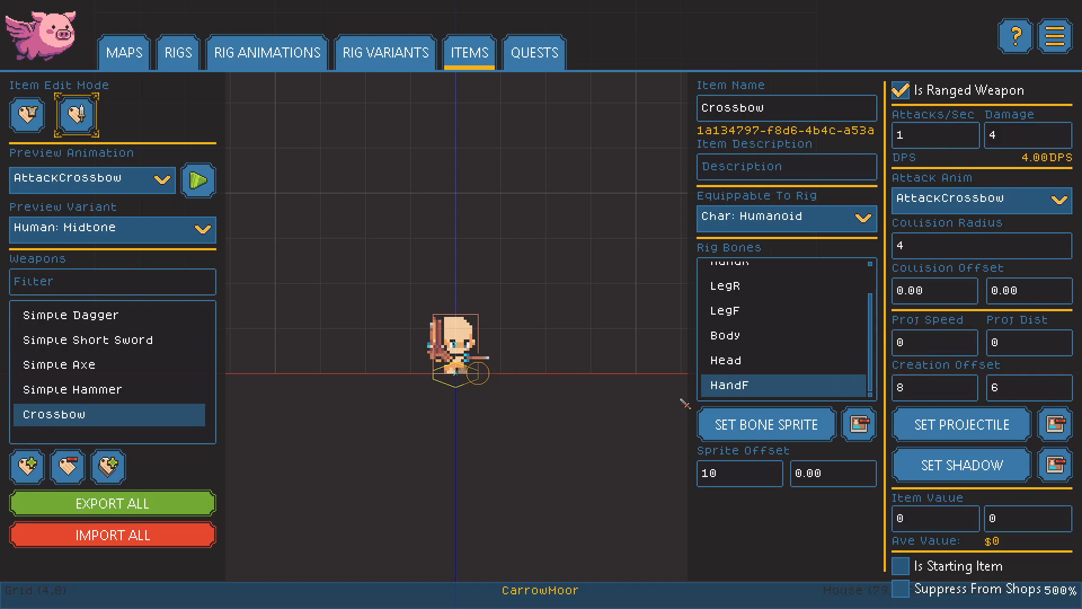
Set the projectile's creation offset to 18 and 8, previewing the attack animation to align it with the weapon's muzzle.
click(206, 191)
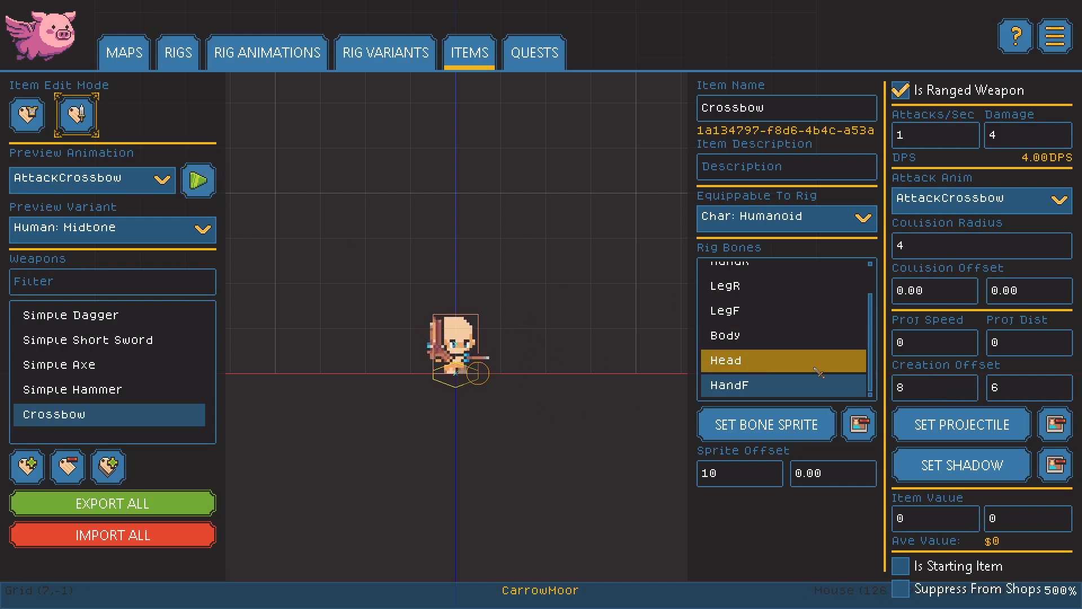
click(939, 393)
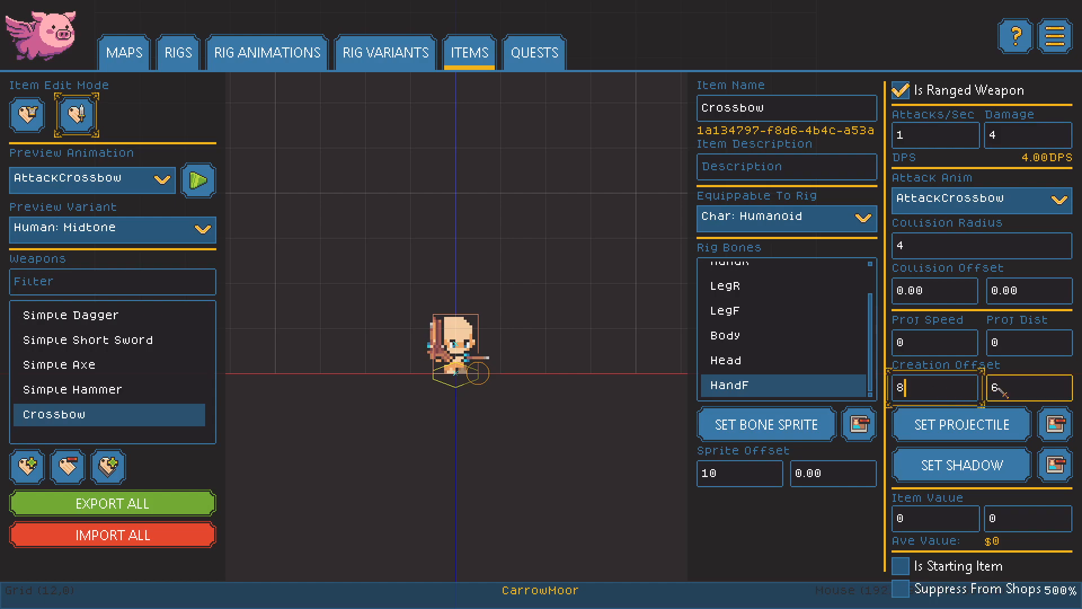
double_click(922, 390)
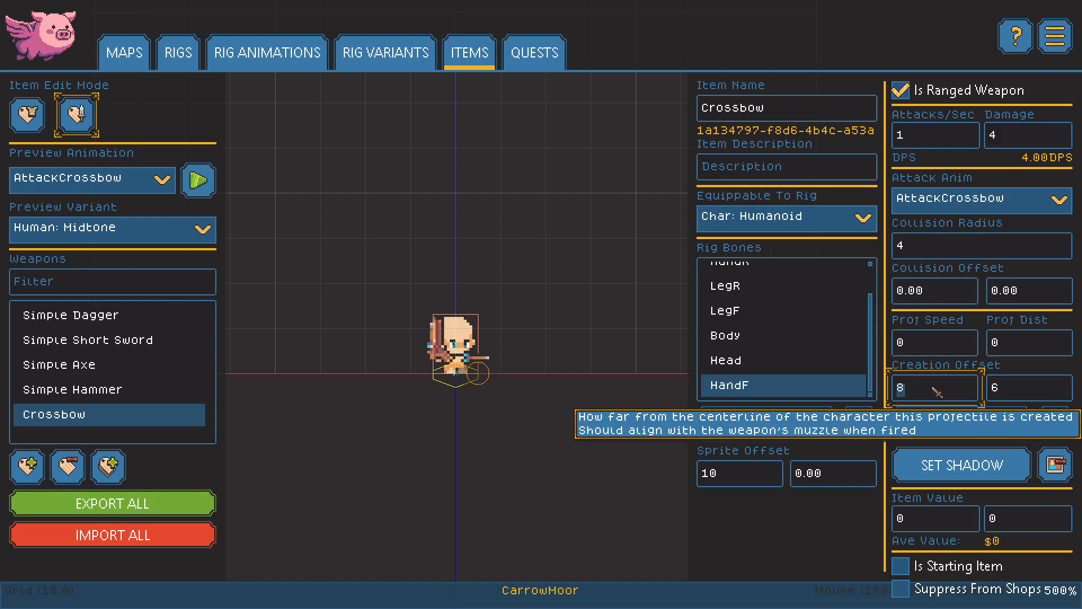
text(14)
key(BackSpace)
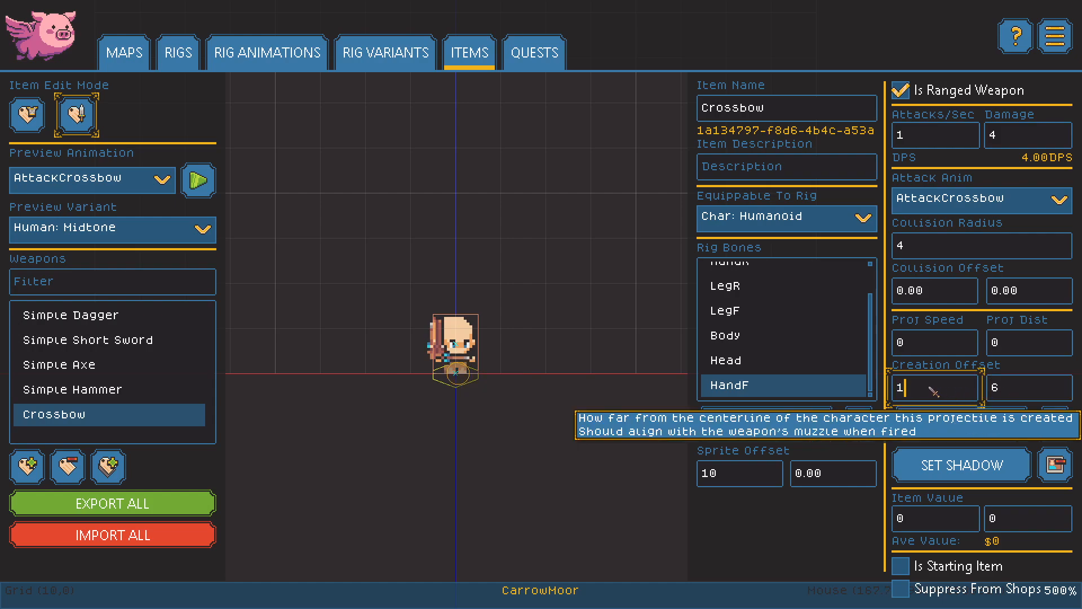
text(8)
double_click(1024, 398)
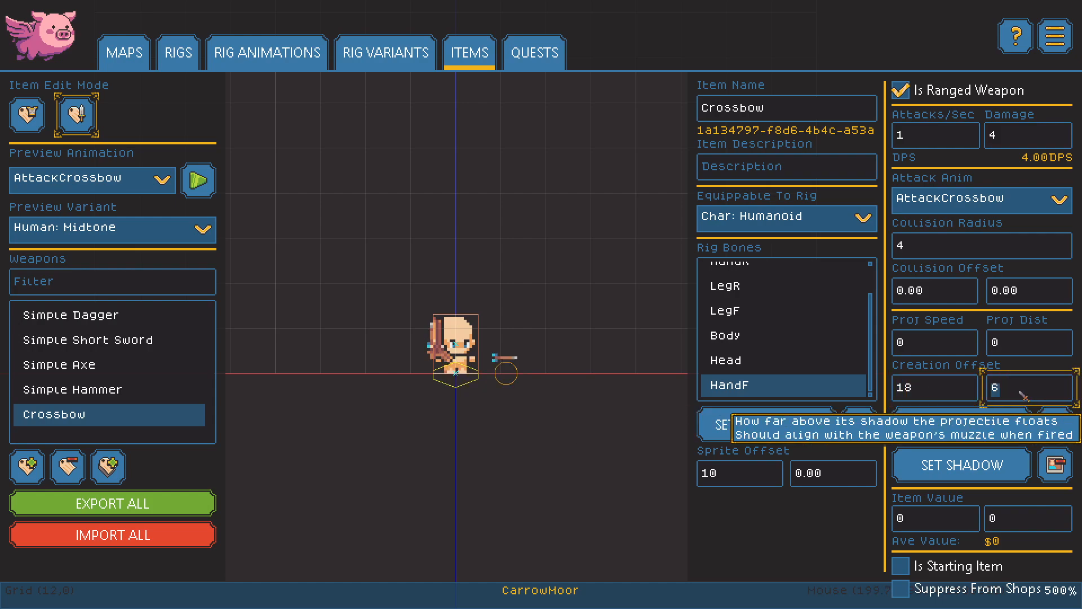
text(7)
text(8)
click(199, 182)
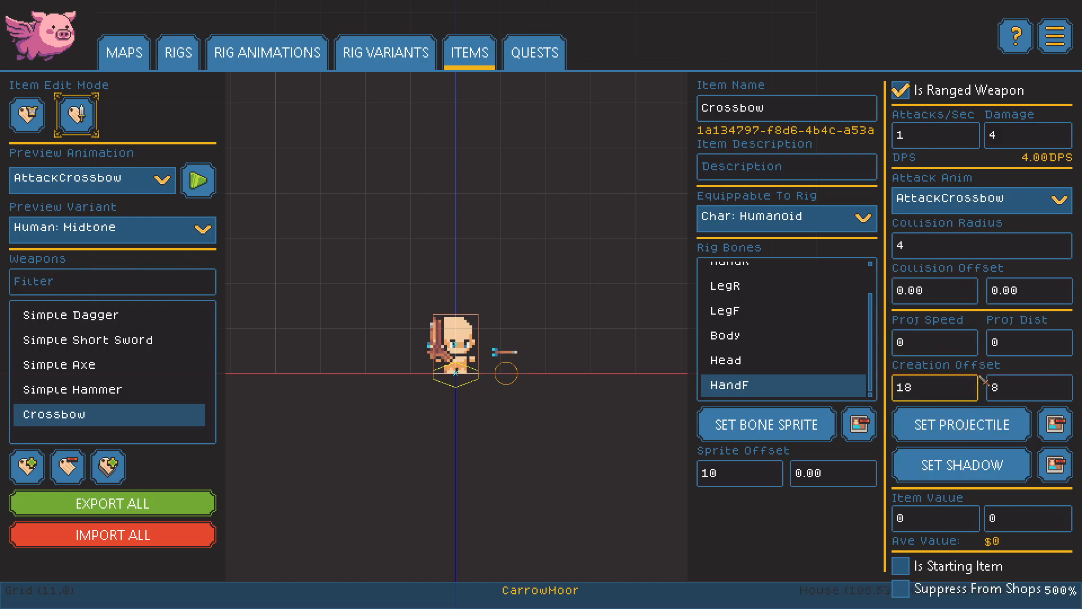
Set the Crossbow's projectile speed to 75 and its projectile distance to 200.
click(939, 347)
double_click(940, 346)
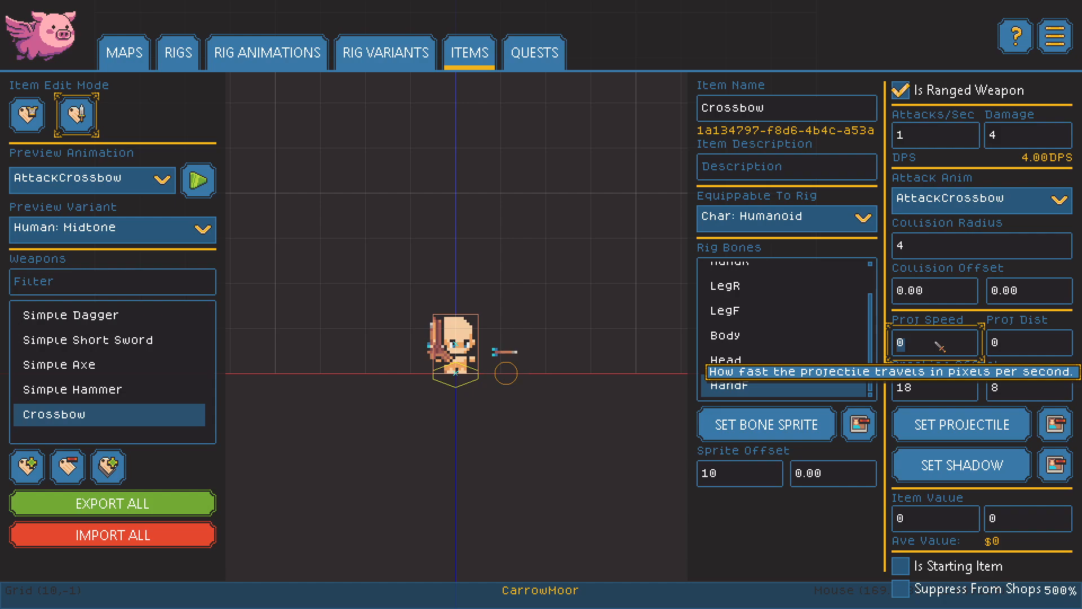
text(75)
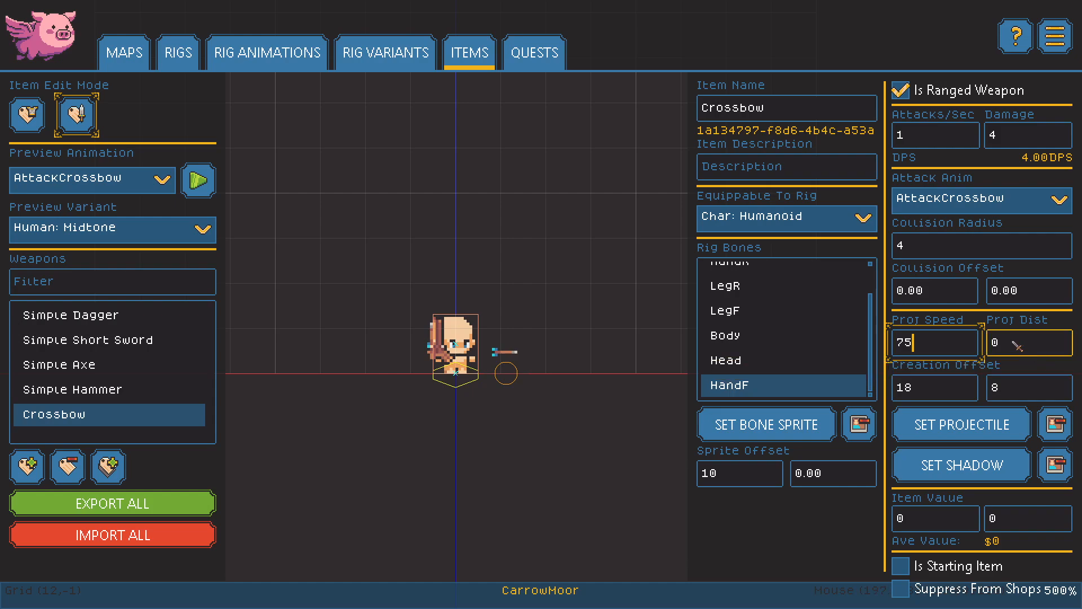
key(Tab)
click(932, 342)
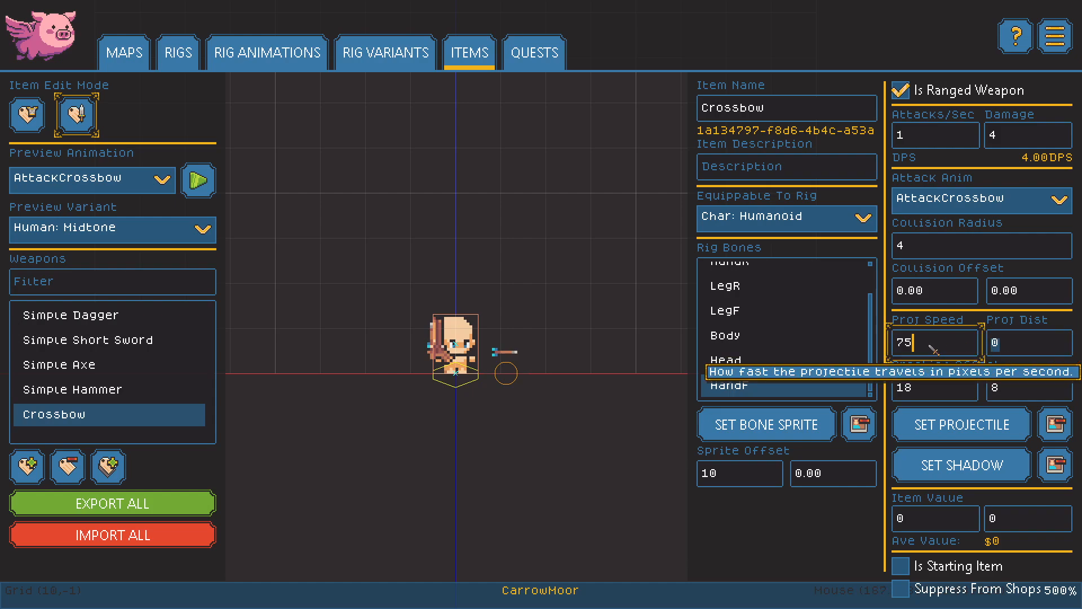
click(997, 342)
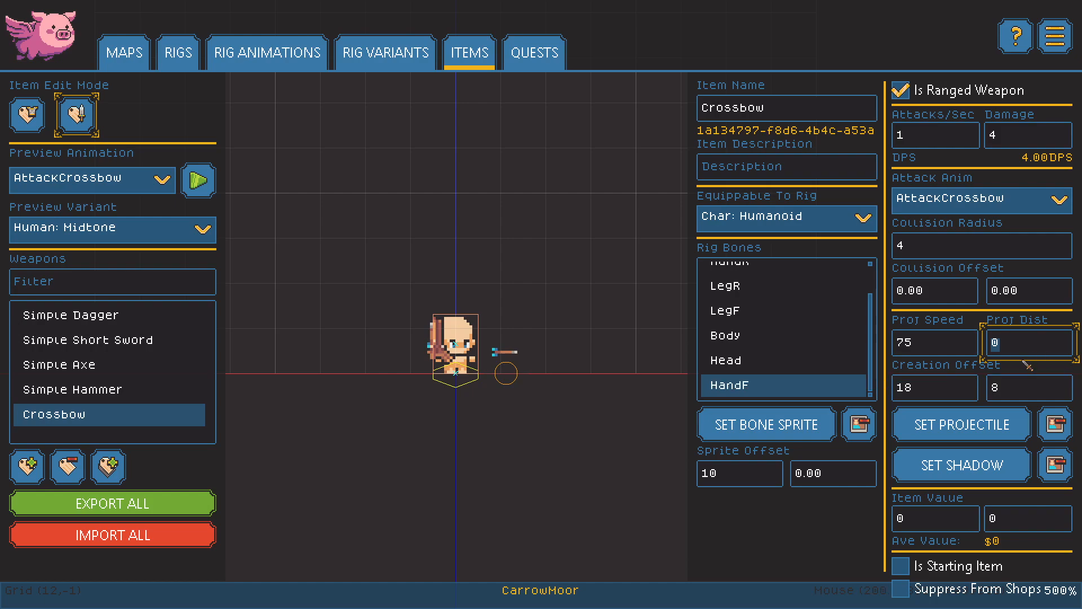
text(200)
click(958, 392)
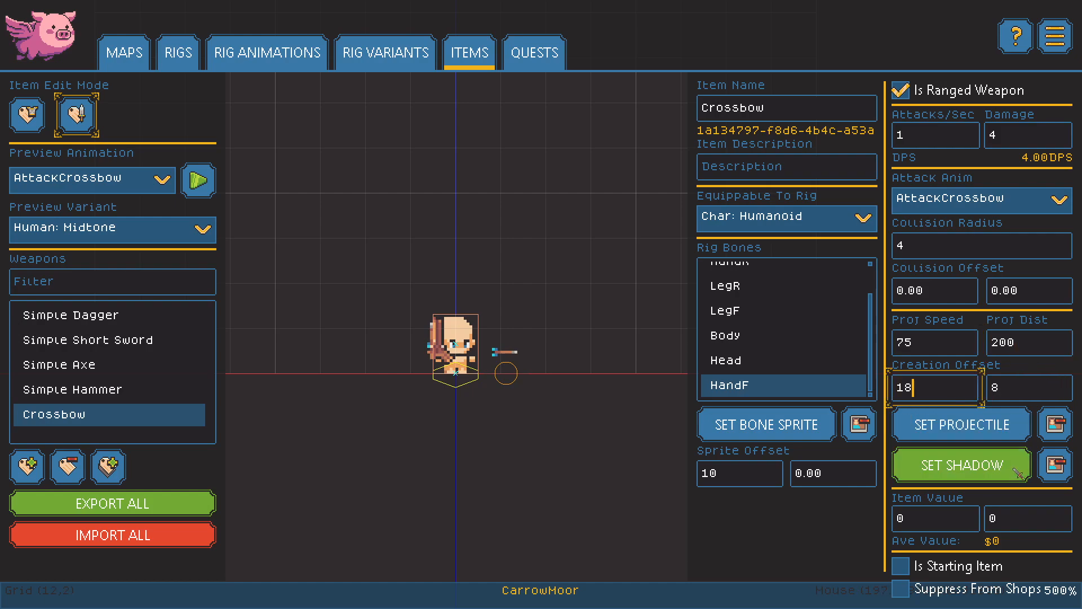
Set the Crossbow's item value range to a minimum of 25 and a maximum of 50.
click(953, 530)
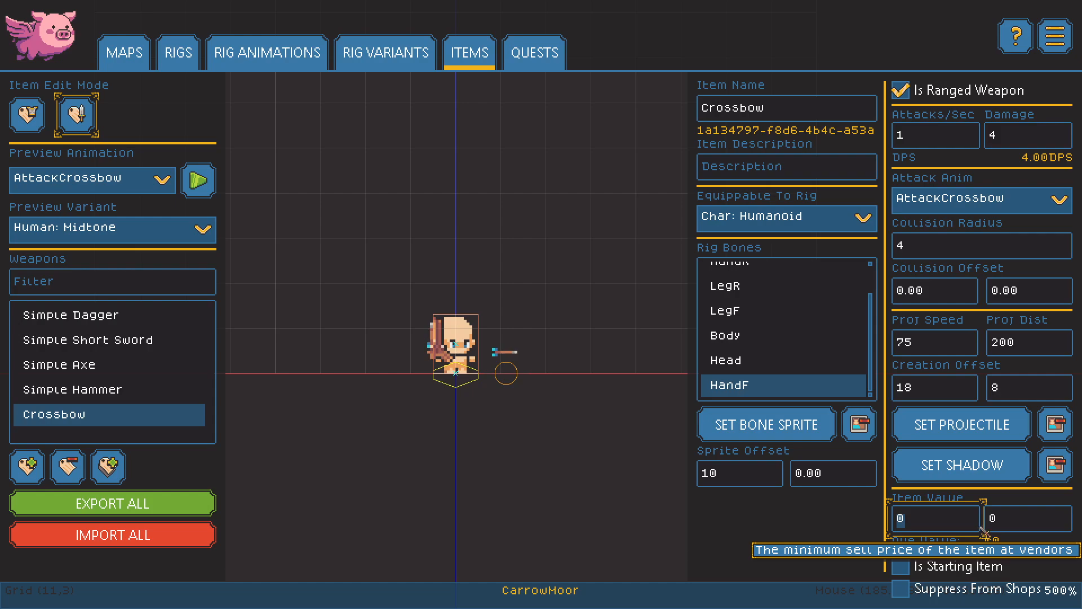
text(25)
key(Tab)
text(5)
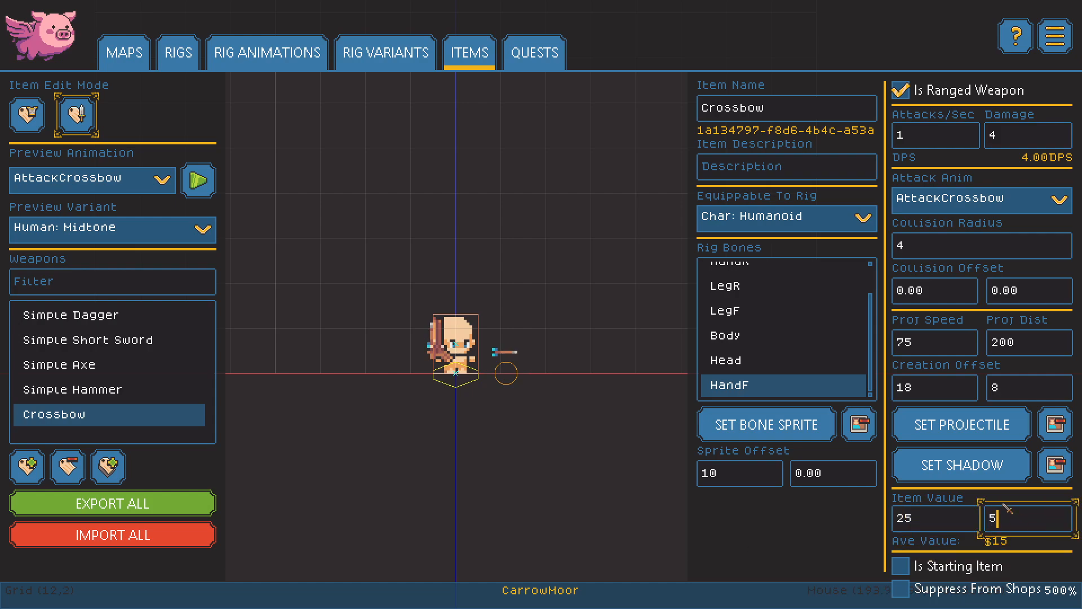
text(0)
click(941, 353)
click(944, 141)
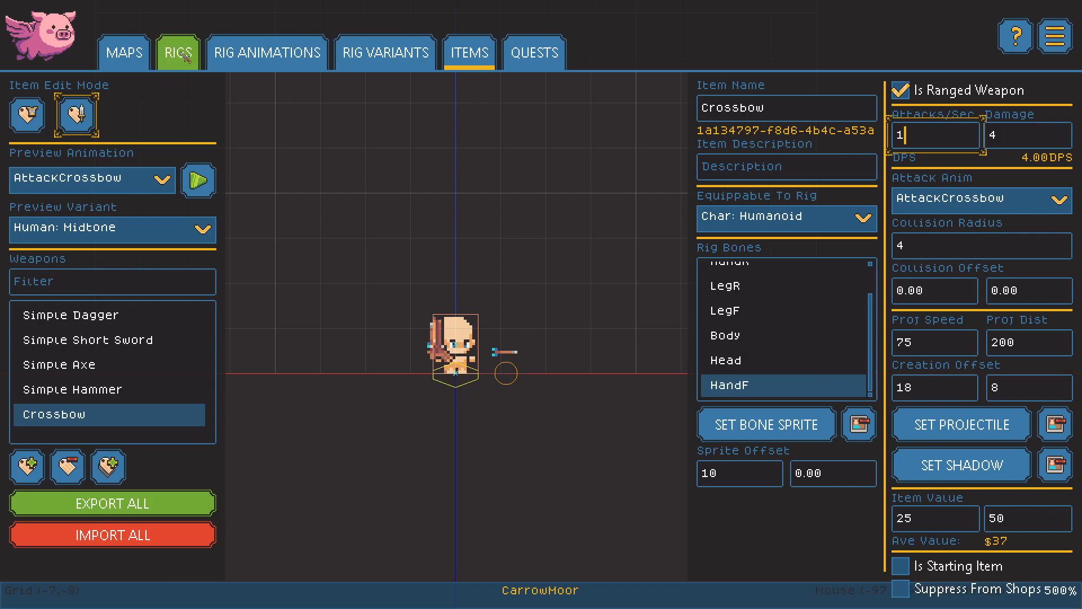
Return to the Fadden Inn map and filter the rigs by "ches" to find the Chest rig.
click(129, 66)
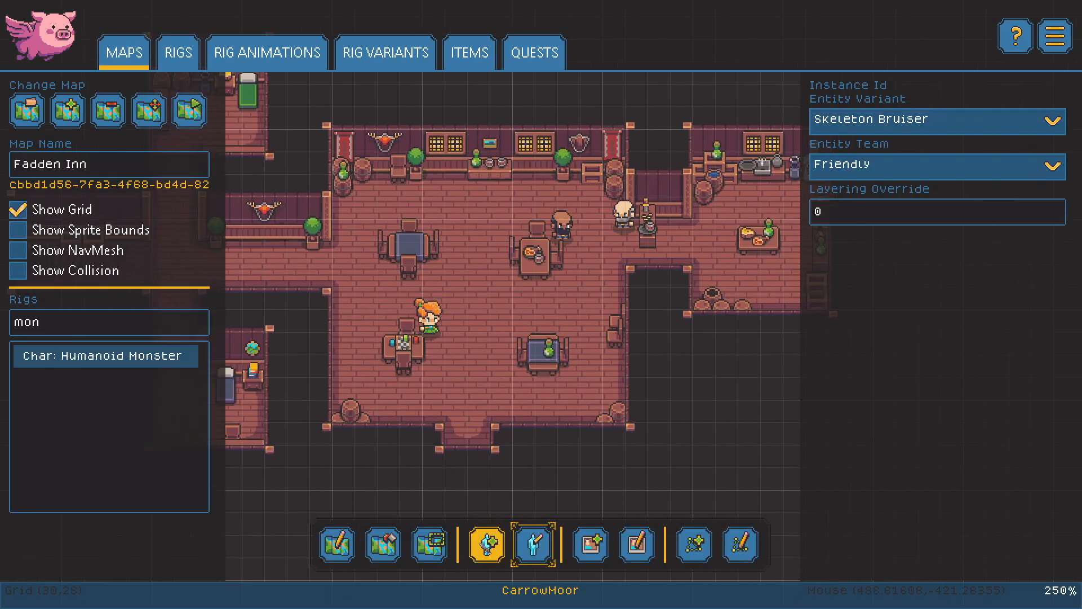
click(91, 333)
text(cont)
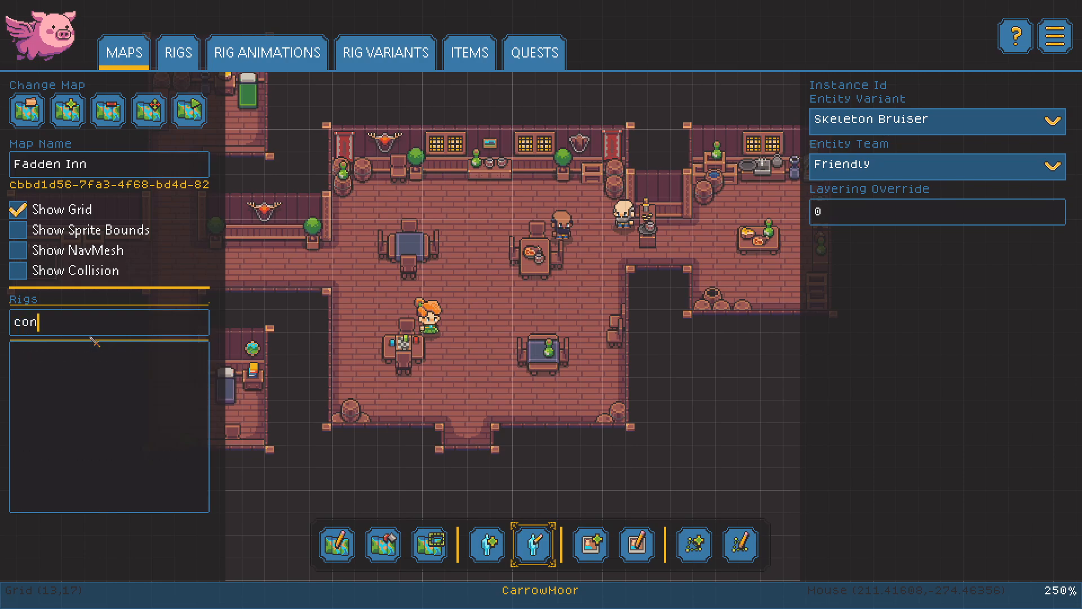
key(BackSpace)
key(BackSpace)
key(BackSpace)
text(hes)
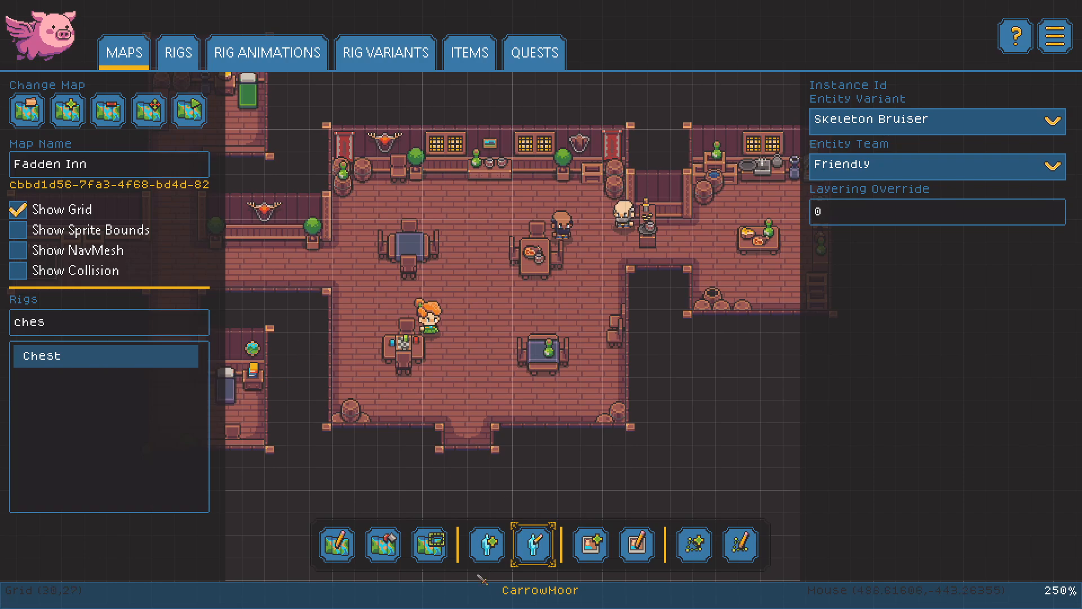
Place a Chest entity near the upper wall of the inn's main room and shift it slightly down and to the right.
click(487, 543)
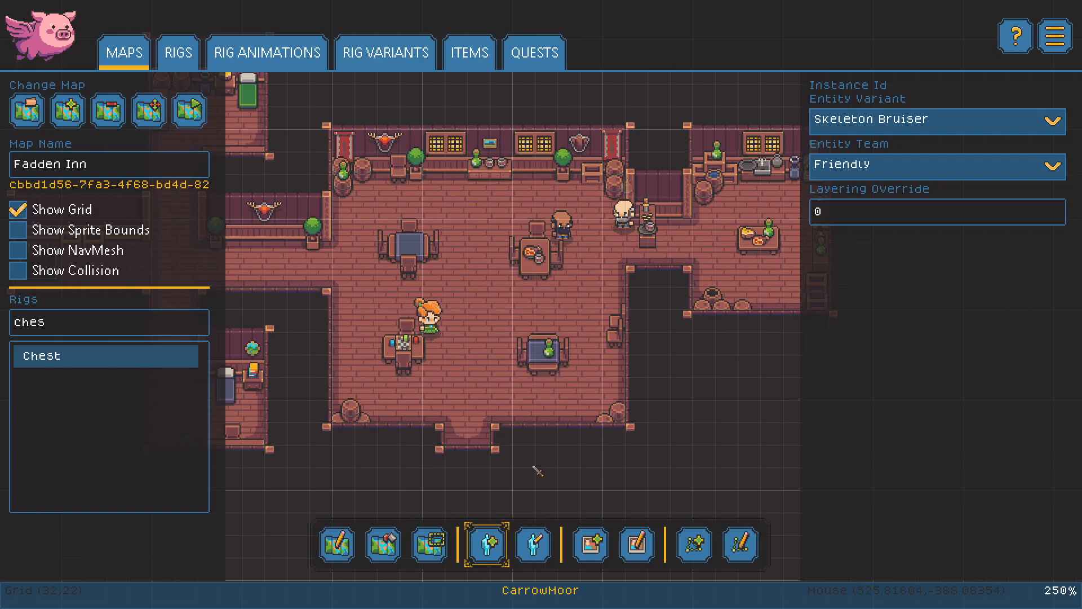
click(467, 210)
click(533, 543)
click(472, 201)
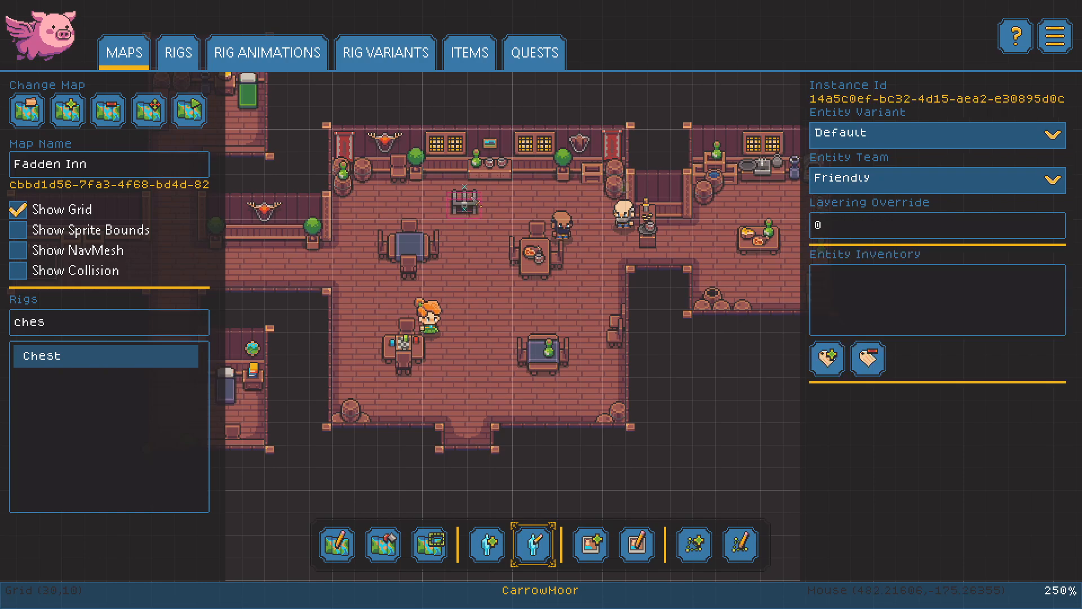
drag(475, 202, 490, 216)
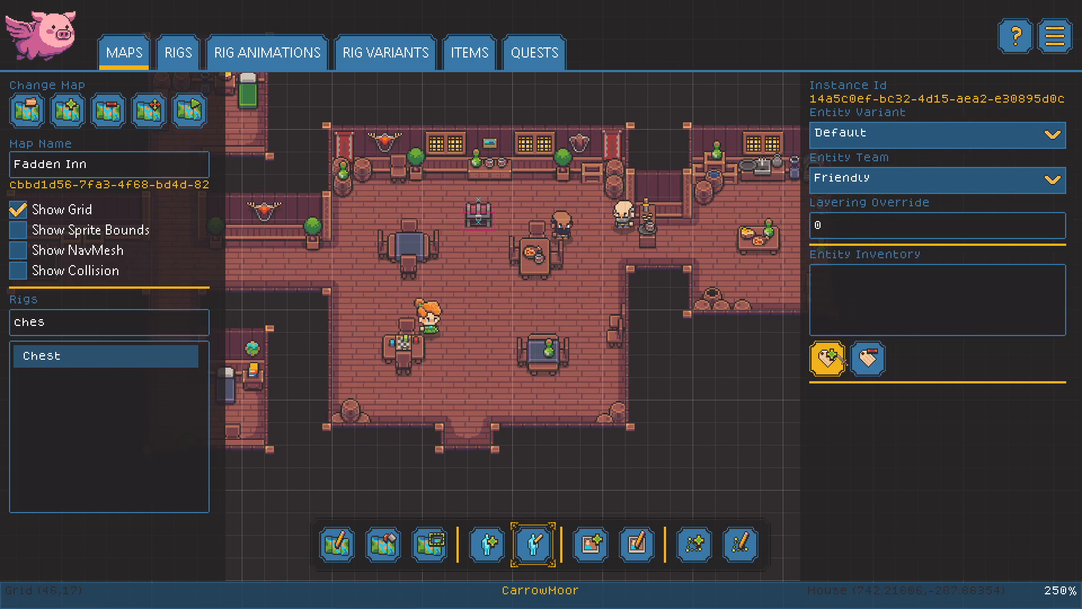
Add the Crossbow item to the chest's entity inventory and deselect the chest.
click(834, 354)
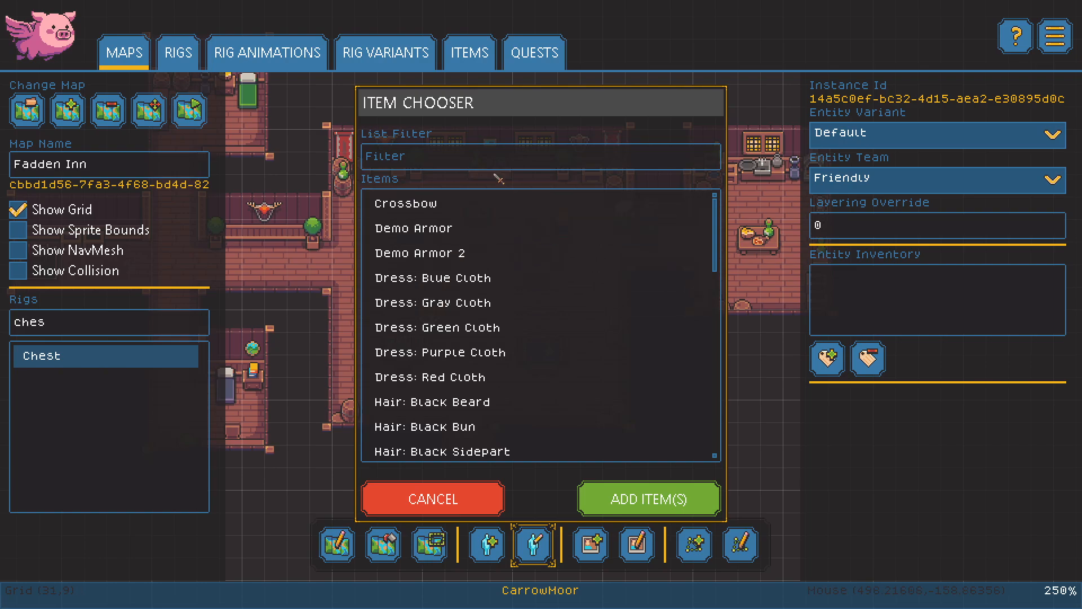
click(486, 158)
text(cr)
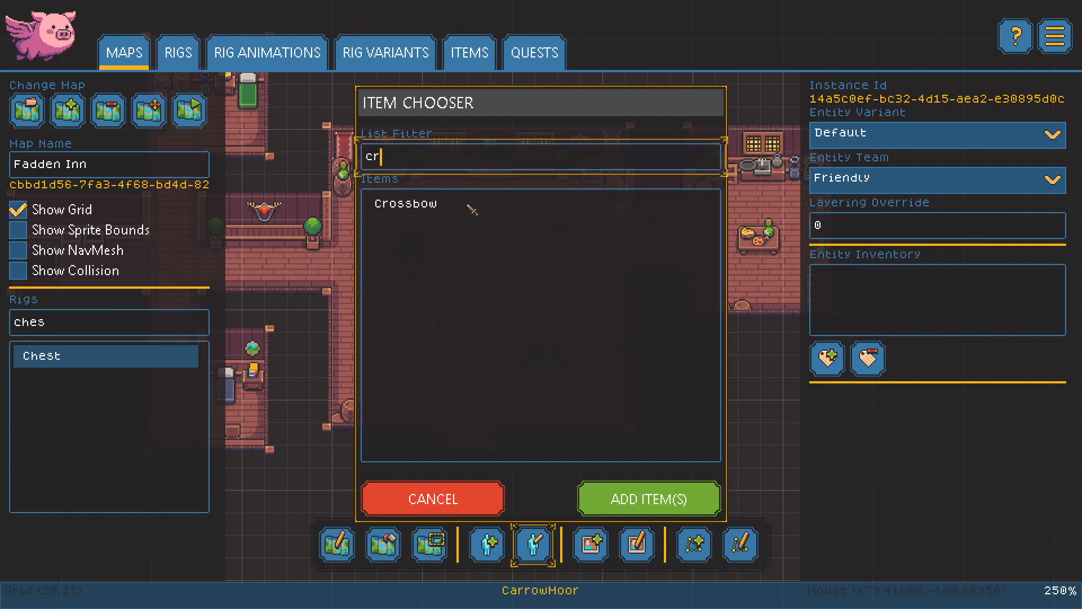
click(471, 208)
click(657, 507)
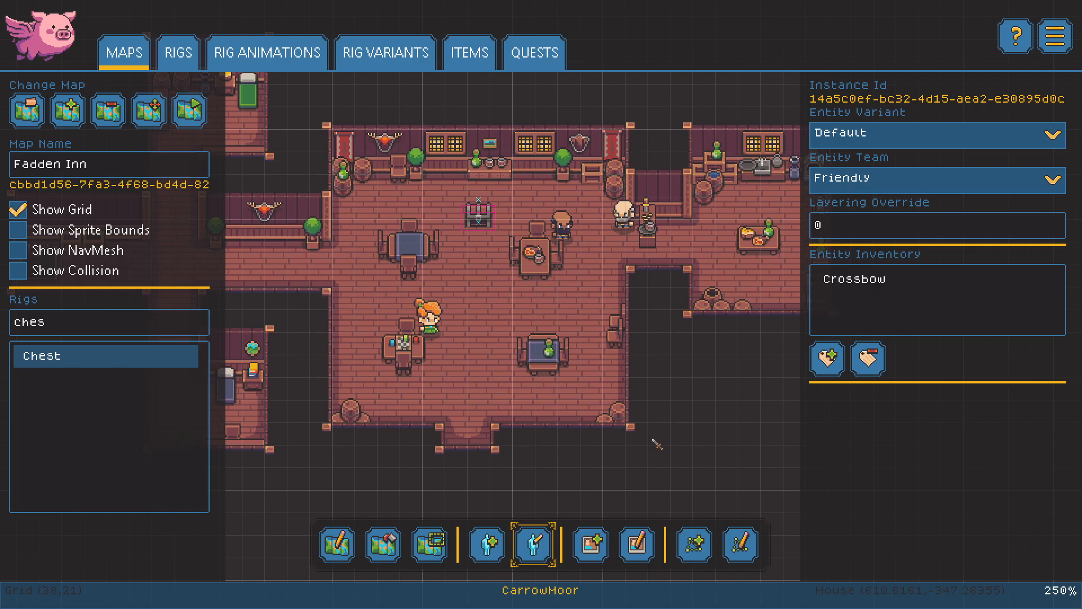
click(843, 226)
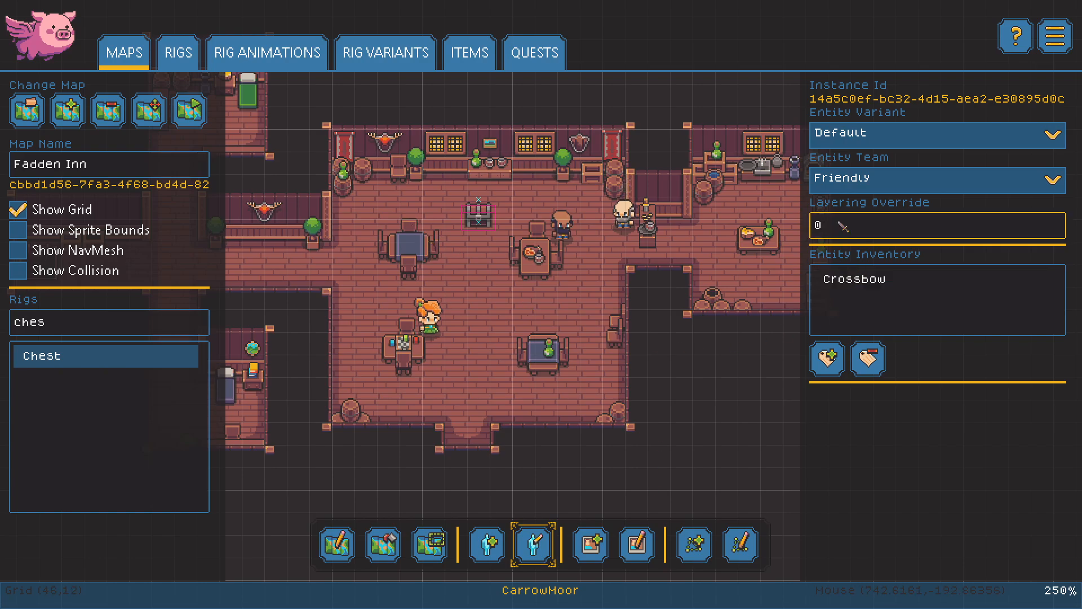
click(486, 307)
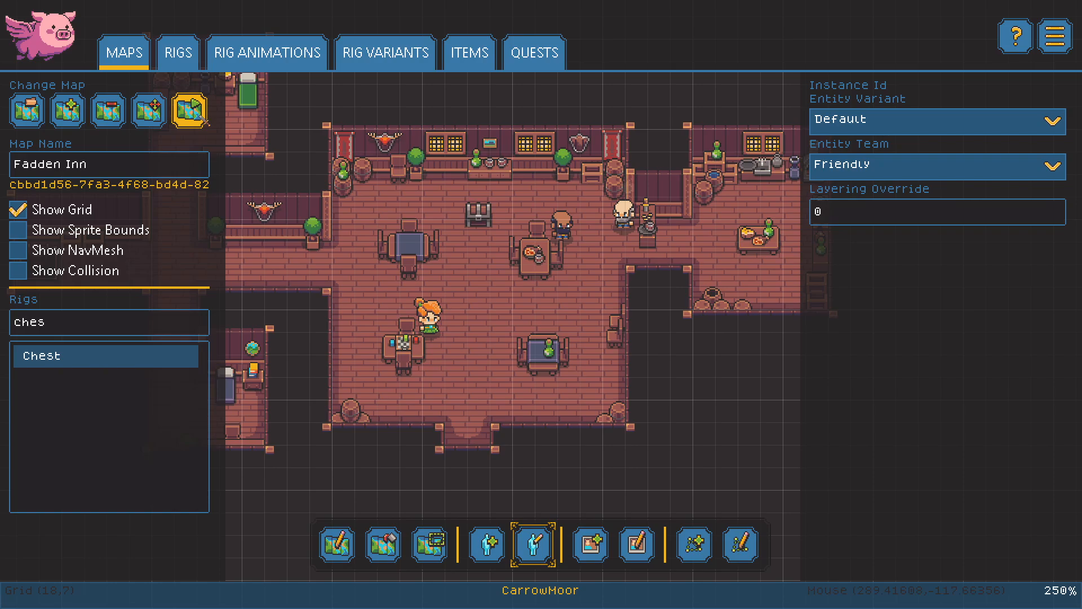
Playtest the Fadden Inn map, walk the character to the chest and take all of its contents.
click(194, 116)
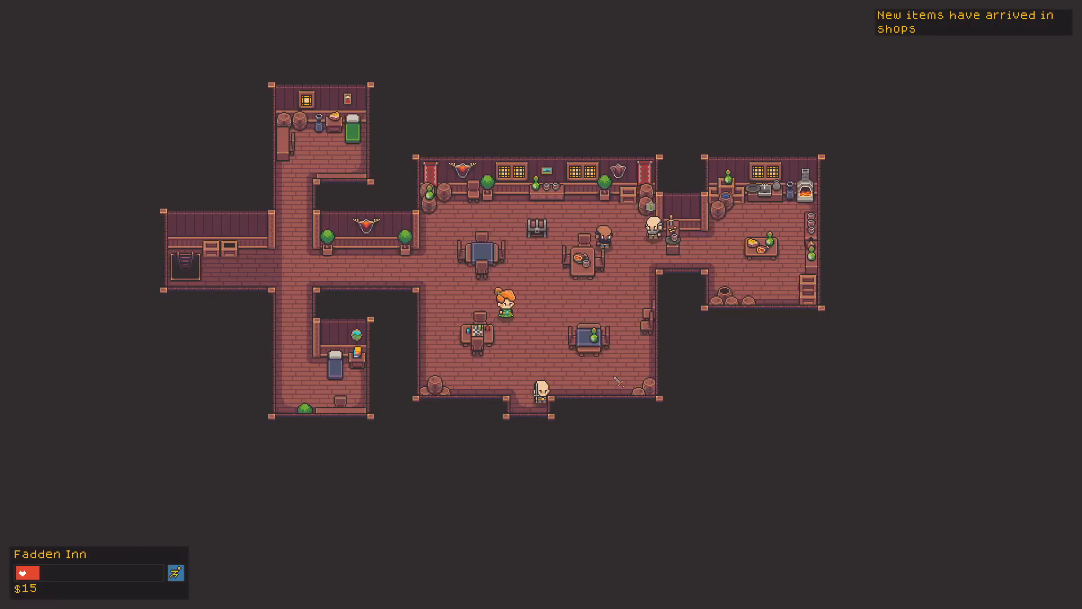
key(w)
key(d)
key(d)
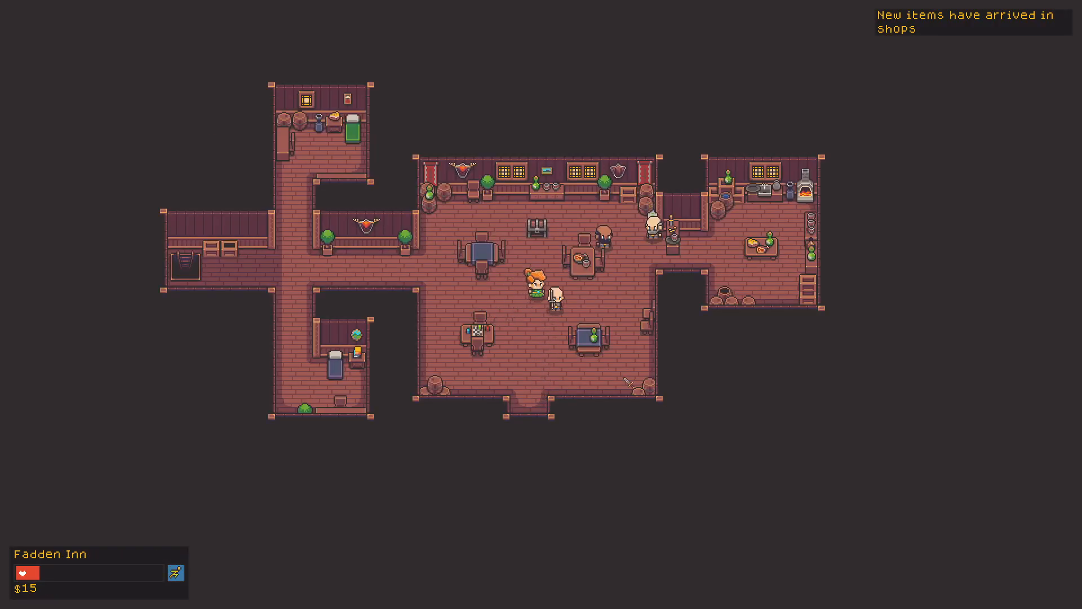
key(w)
key(a)
key(e)
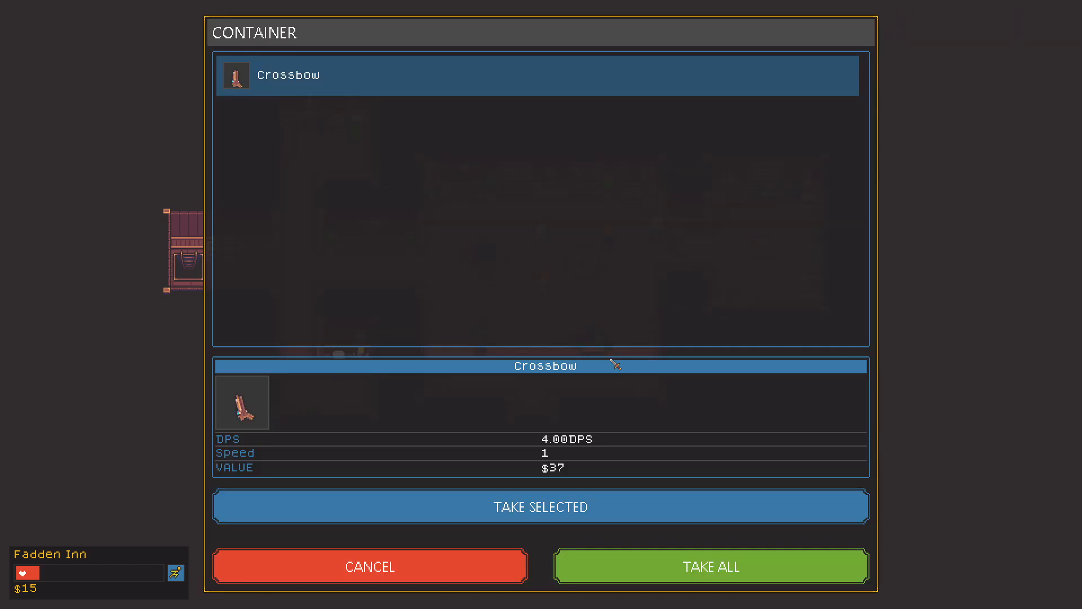
click(701, 566)
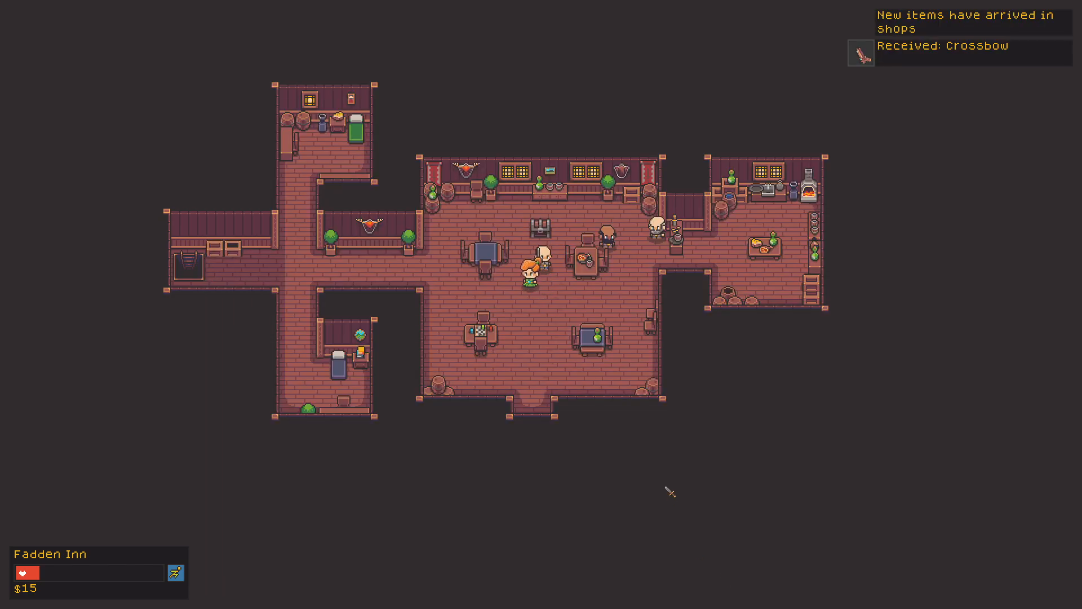
Equip the Crossbow from the character's inventory and return to the game.
key(i)
click(648, 87)
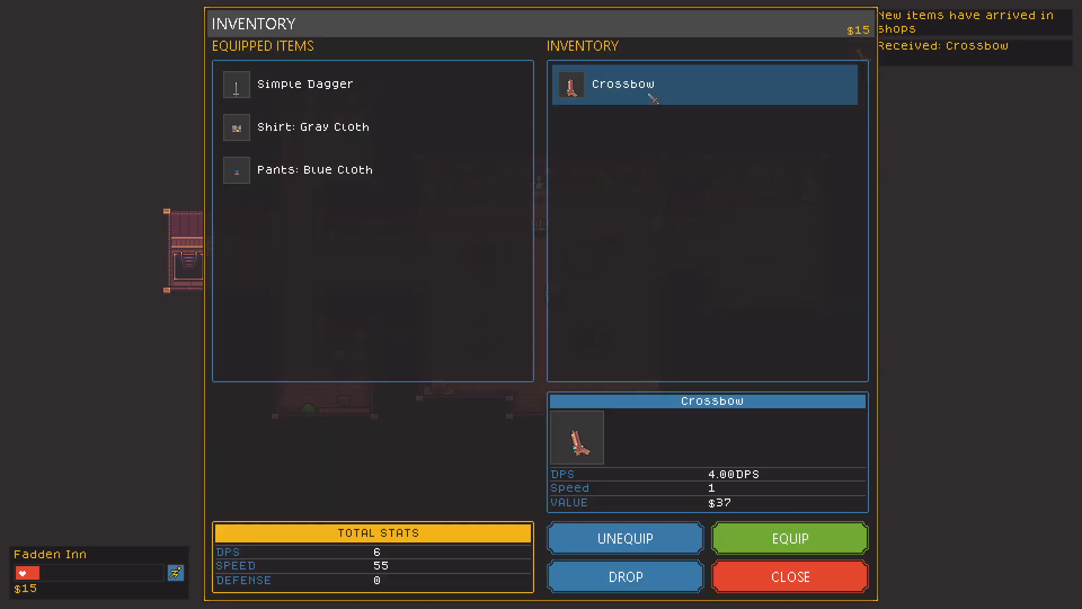
click(791, 538)
click(797, 575)
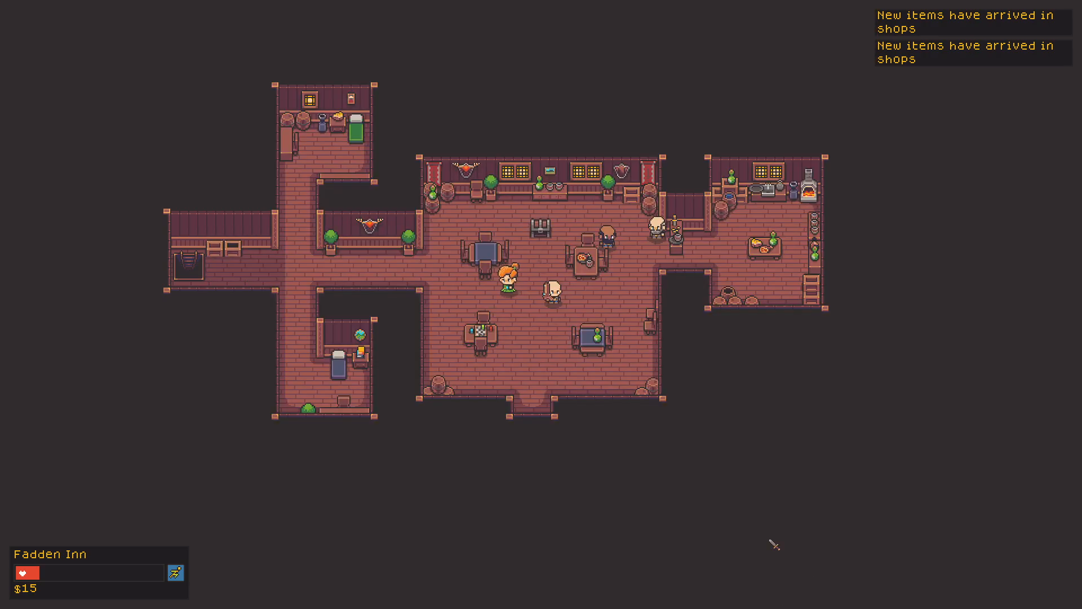
Test the Crossbow by firing it in several directions while moving around the inn's main room, and end the playtest.
key(a)
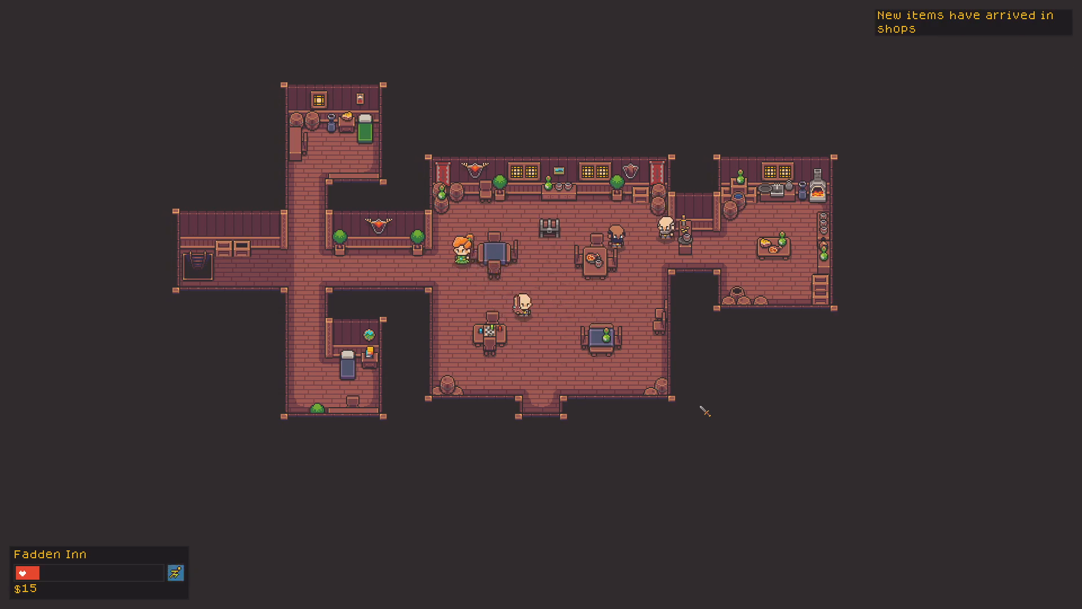
click(695, 406)
click(691, 405)
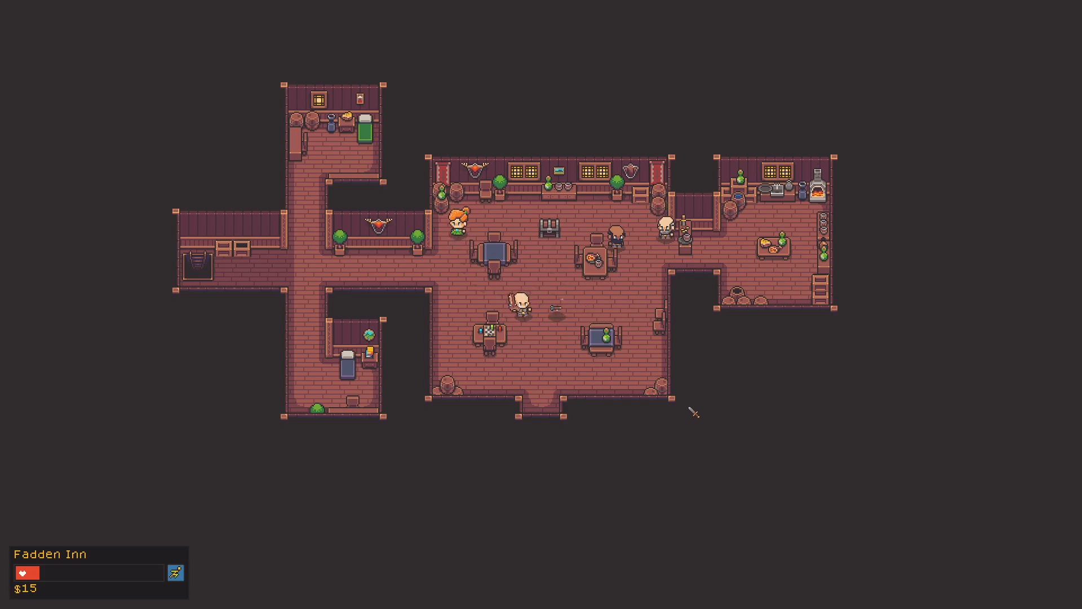
click(694, 408)
key(w)
key(d)
key(s)
click(691, 408)
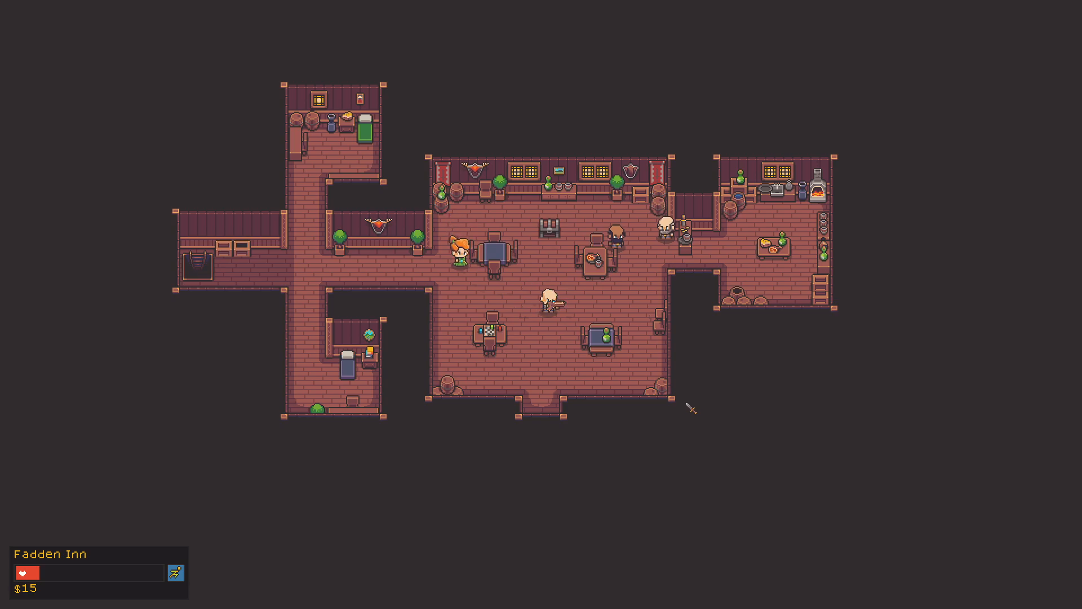
key(d)
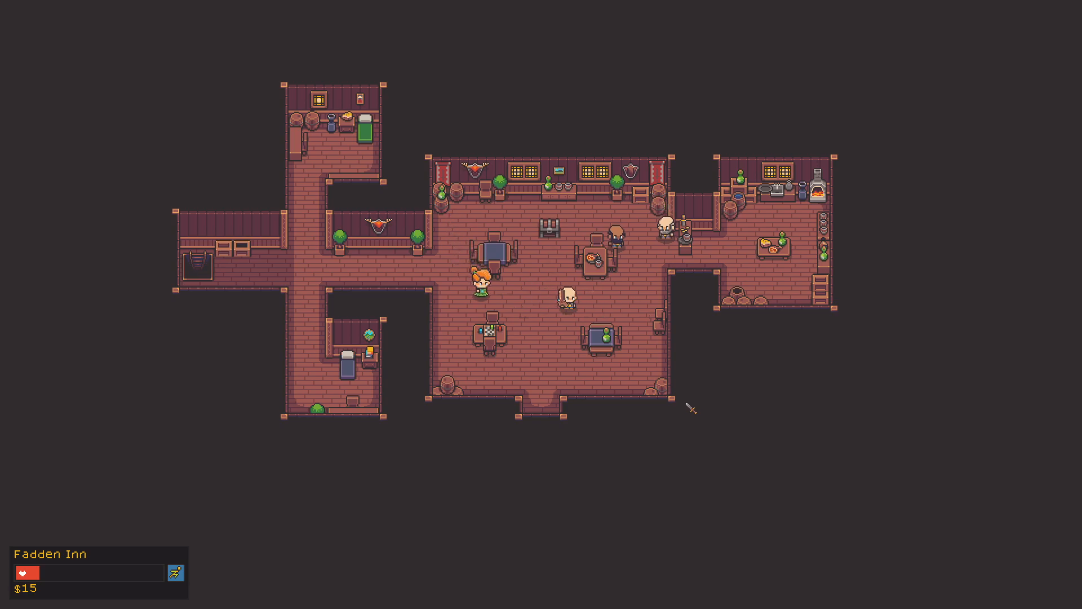
click(691, 408)
key(s)
key(a)
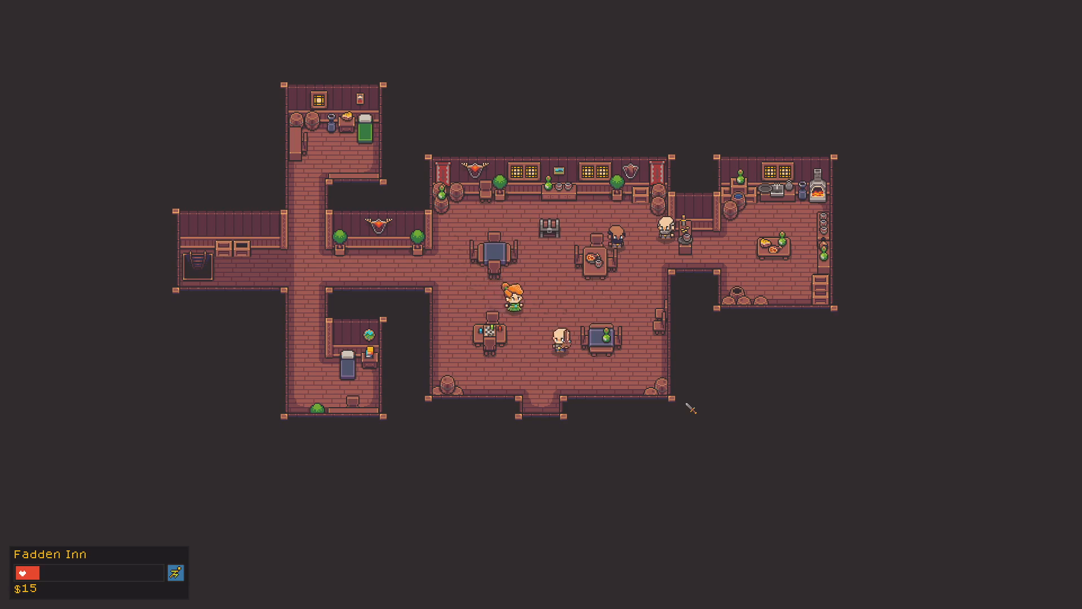
key(s)
key(a)
click(691, 408)
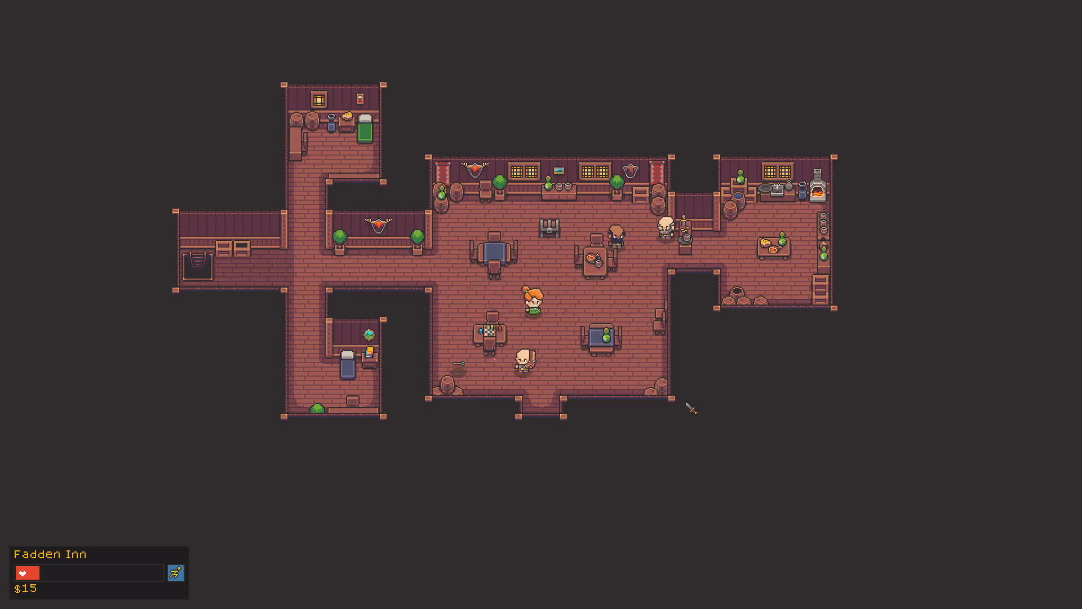
key(d)
key(w)
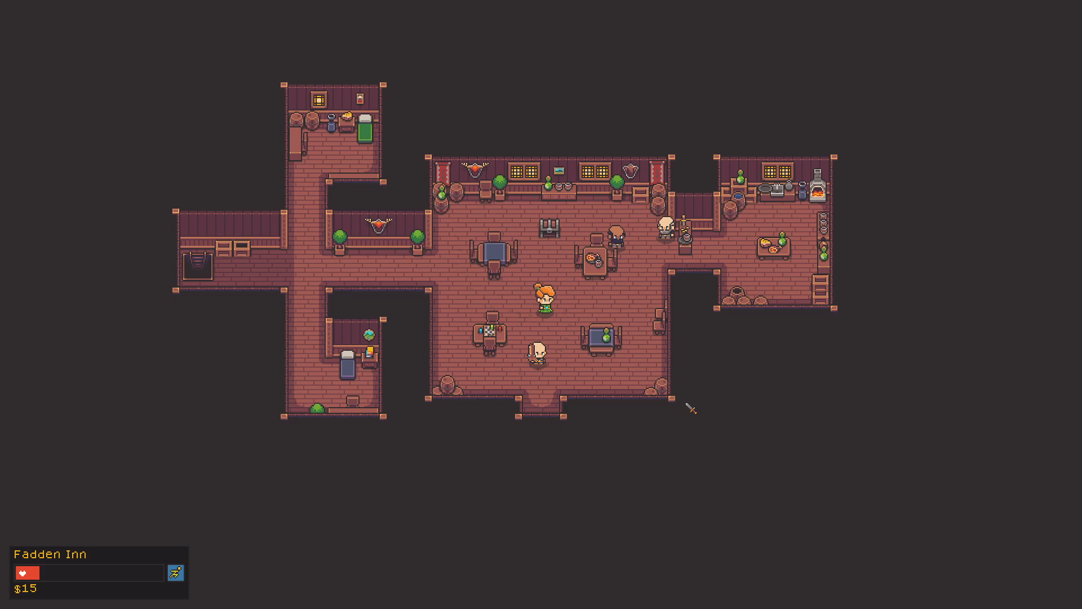
key(Escape)
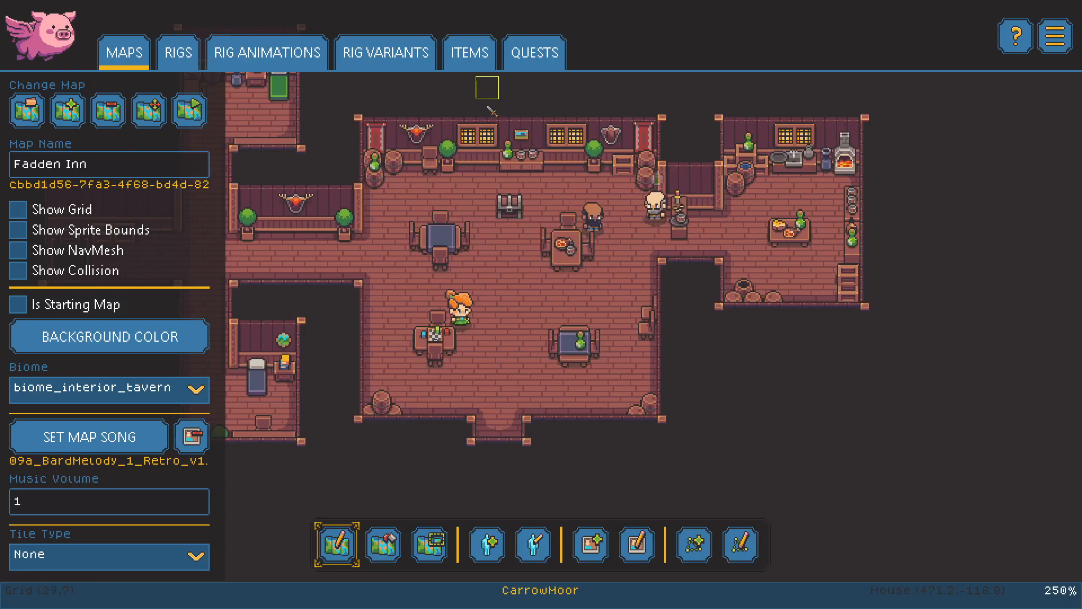
Reopen the Crossbow weapon item and set its projectile shadow to the wpn_arrow_shadow sprite.
click(469, 53)
click(76, 114)
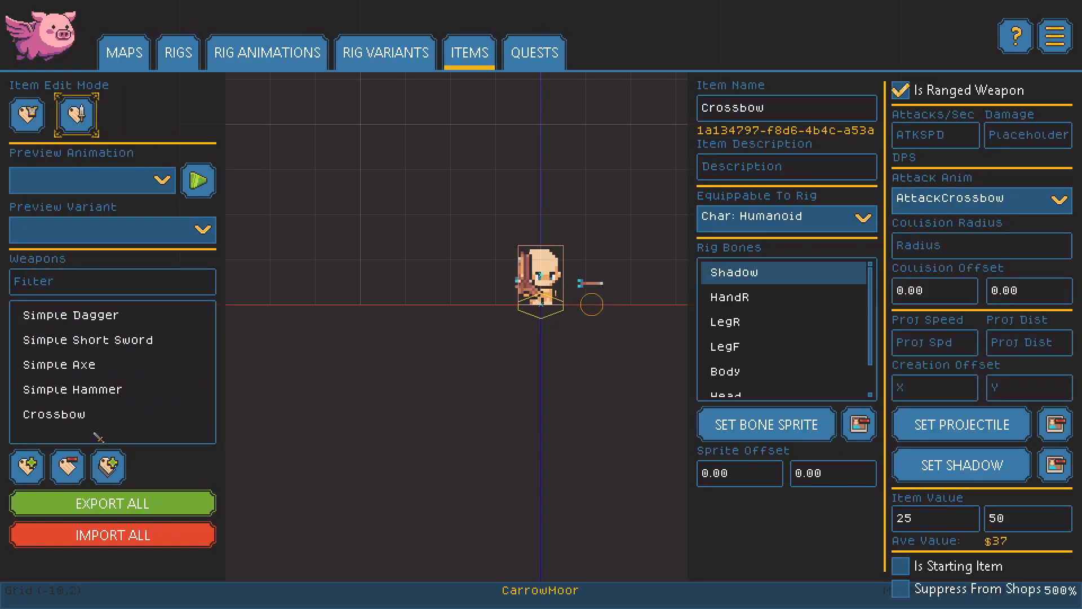
click(54, 414)
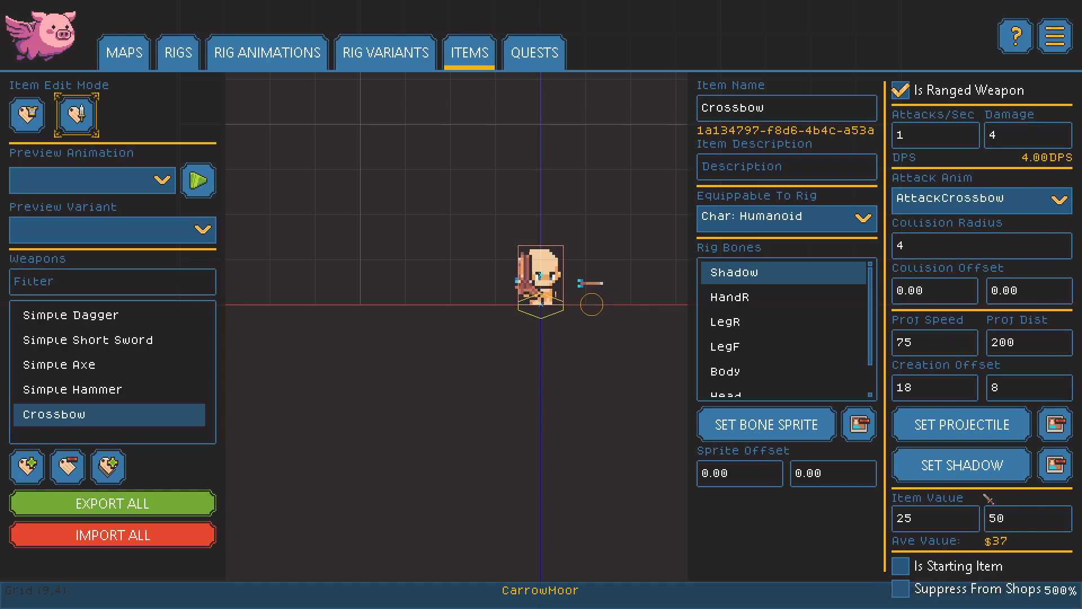
click(962, 465)
click(435, 164)
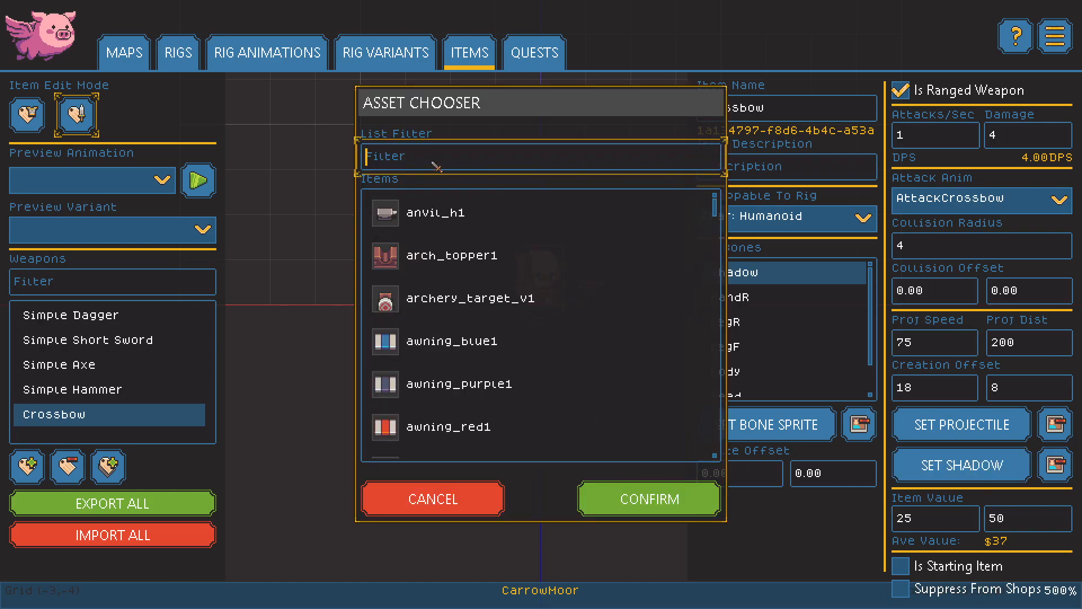
text(shadow)
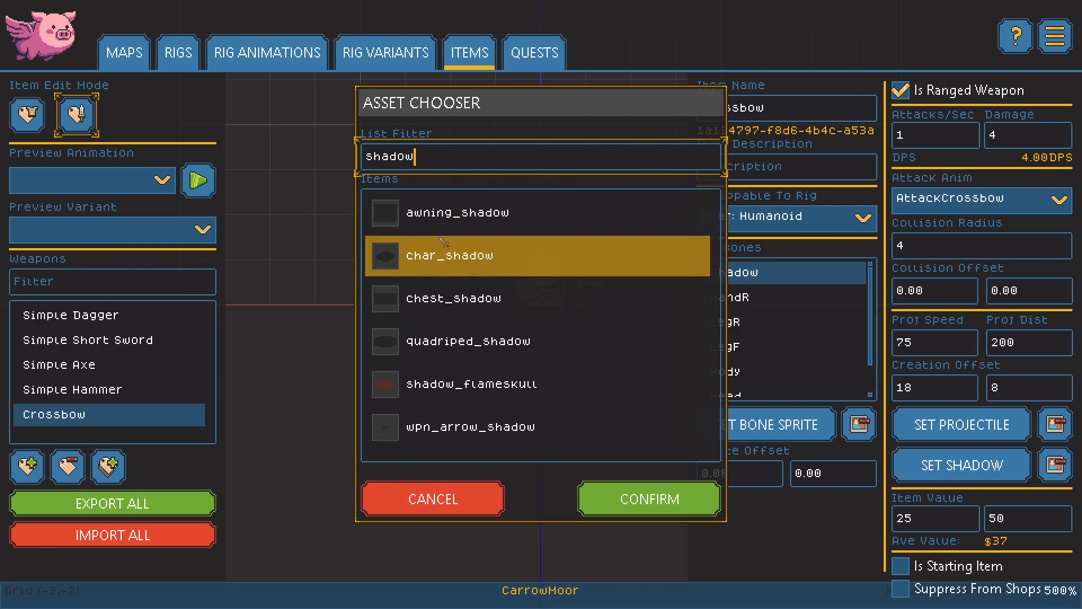
click(451, 436)
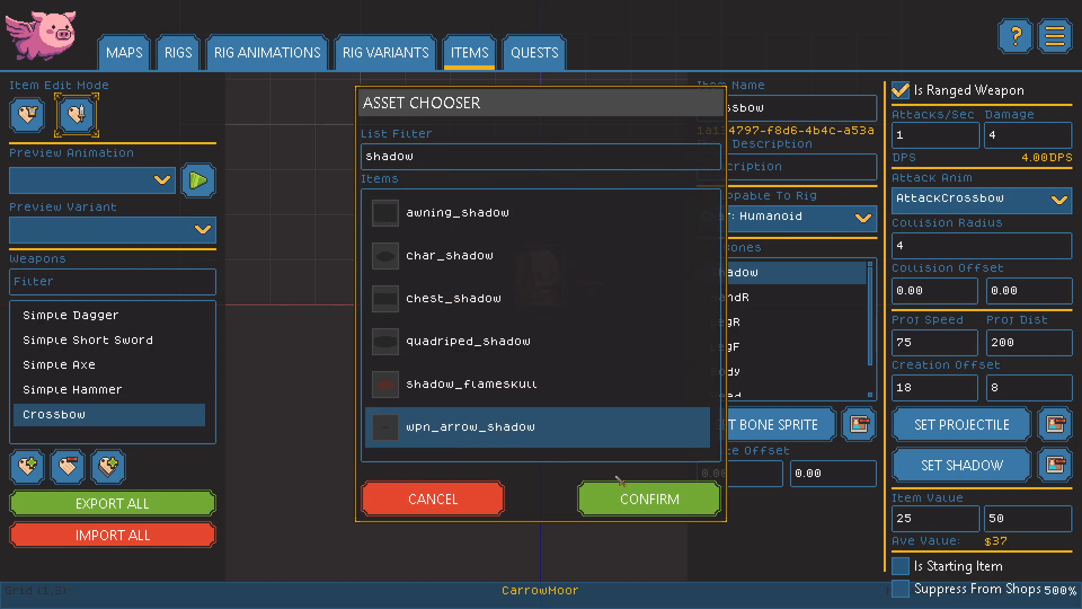
click(648, 500)
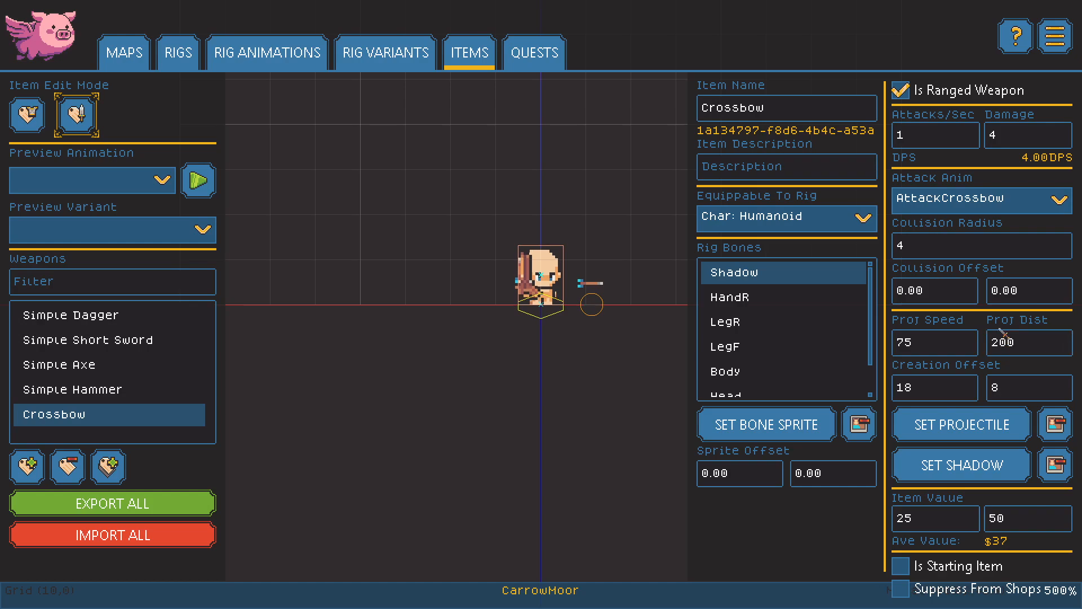
Set the Crossbow's projectile speed to 130.
click(924, 348)
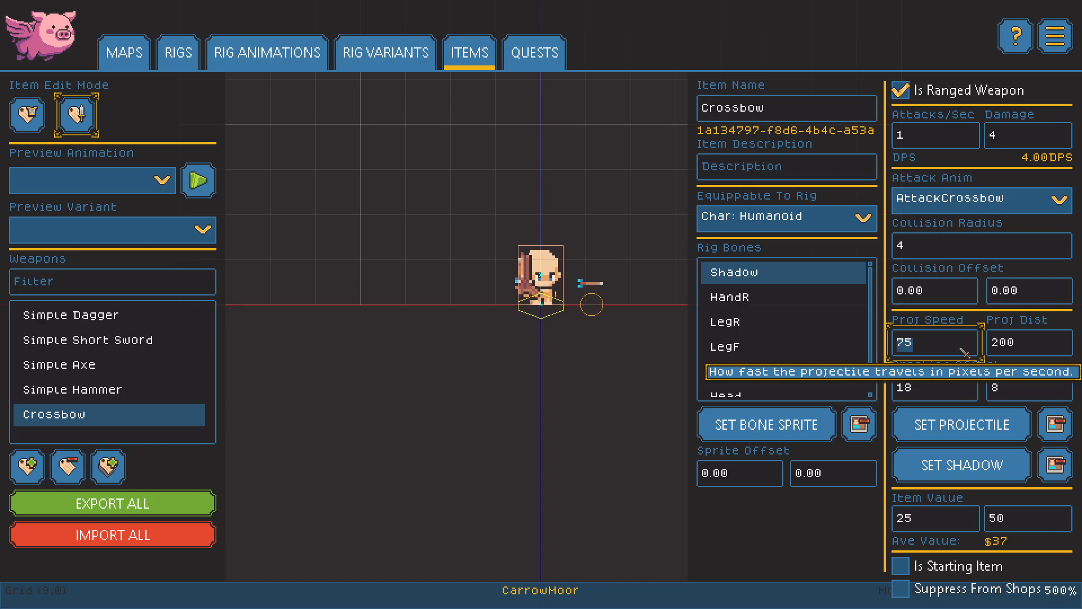
text(130)
click(1042, 298)
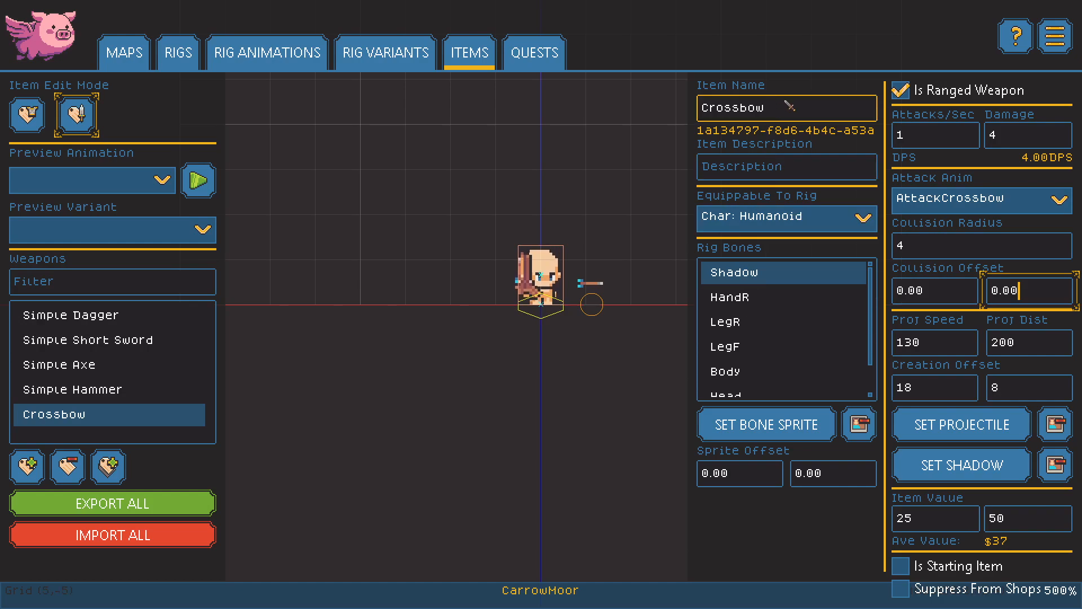
click(790, 106)
click(785, 172)
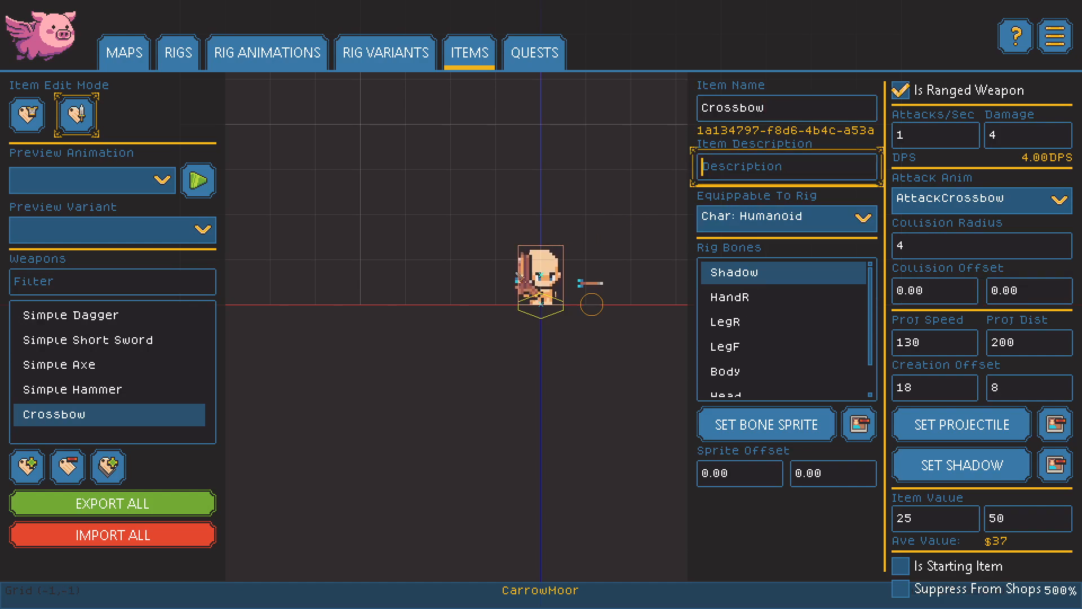
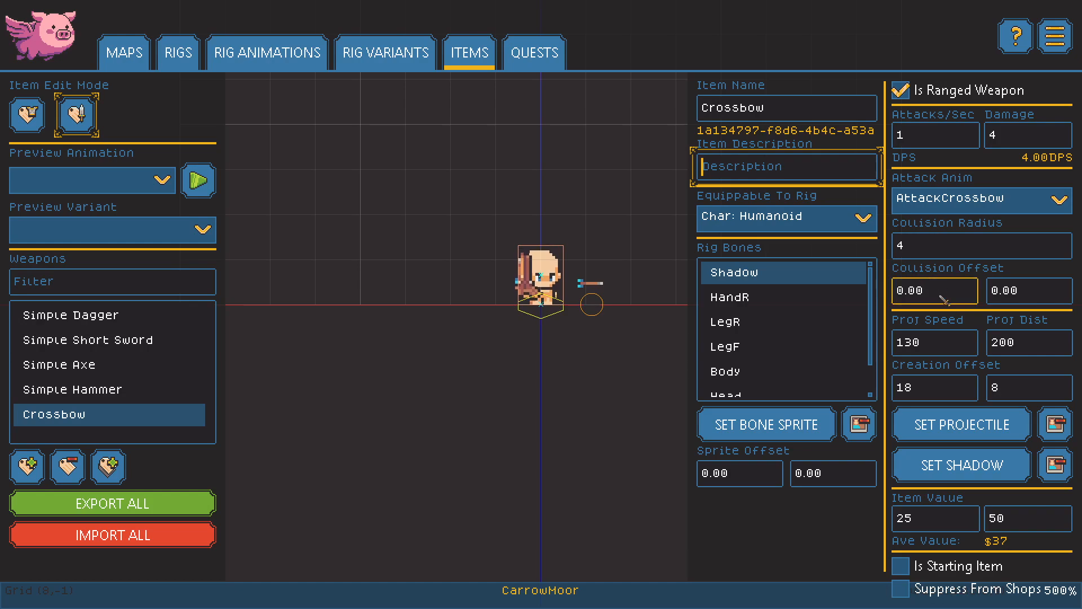
click(959, 345)
click(1042, 298)
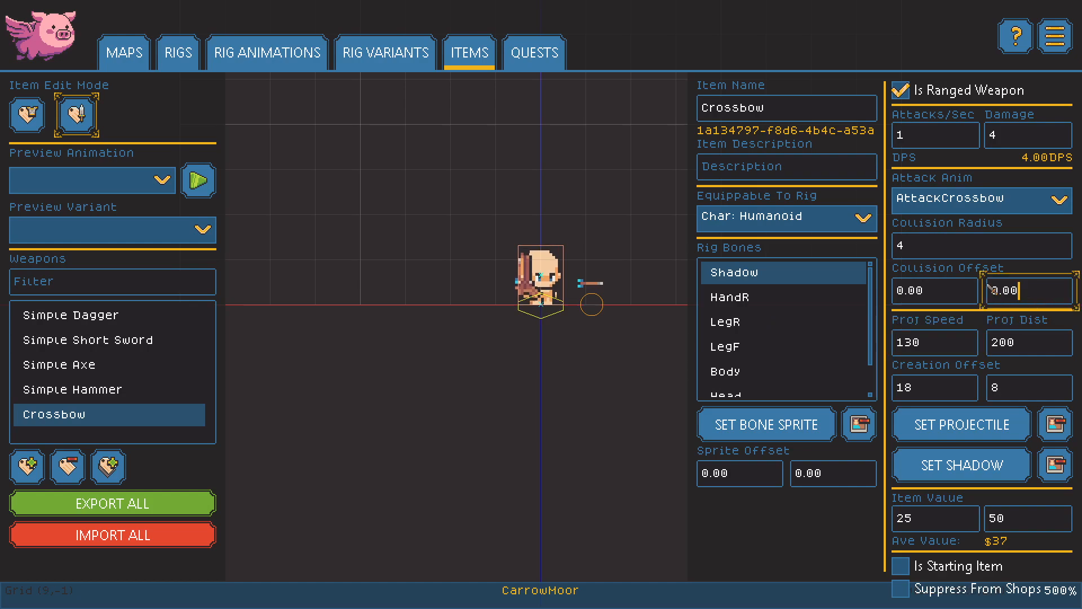
click(945, 247)
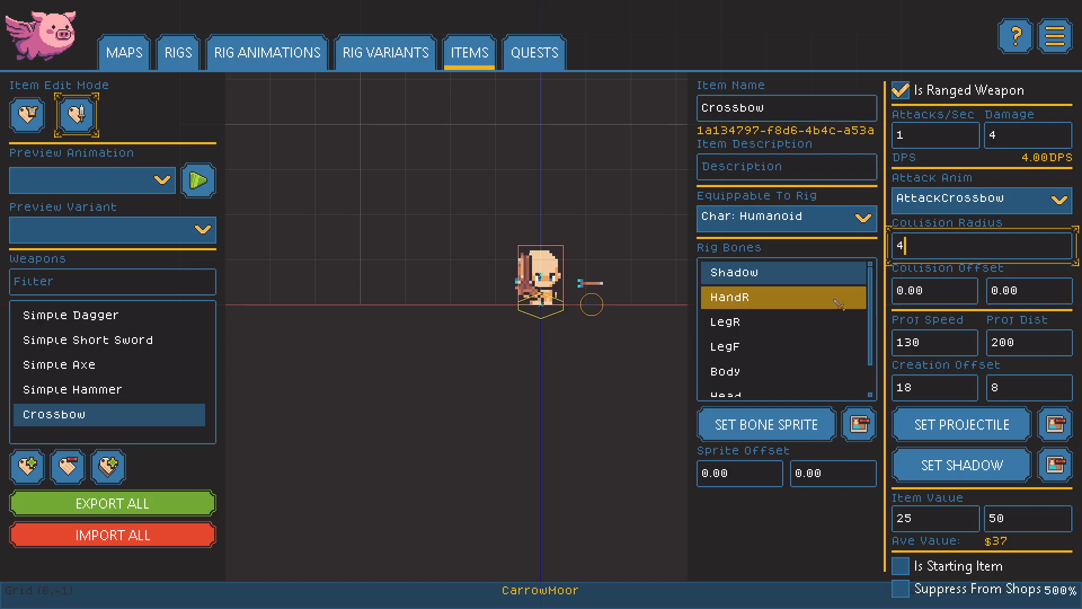
Playtest the Fadden Inn map again and fire the Crossbow toward the side corridor to check the projectile changes.
click(147, 54)
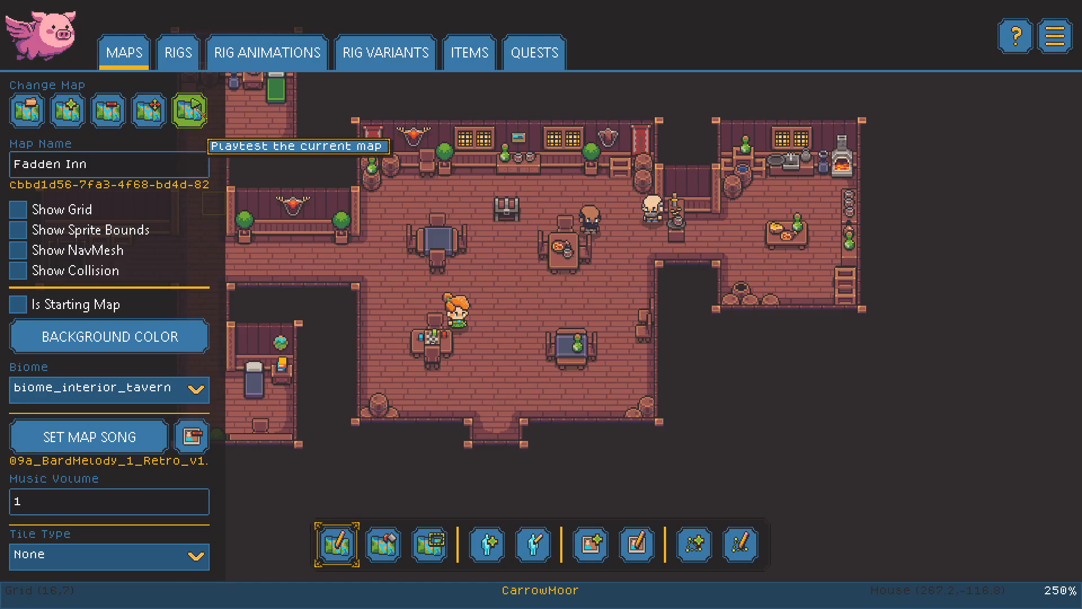
click(192, 112)
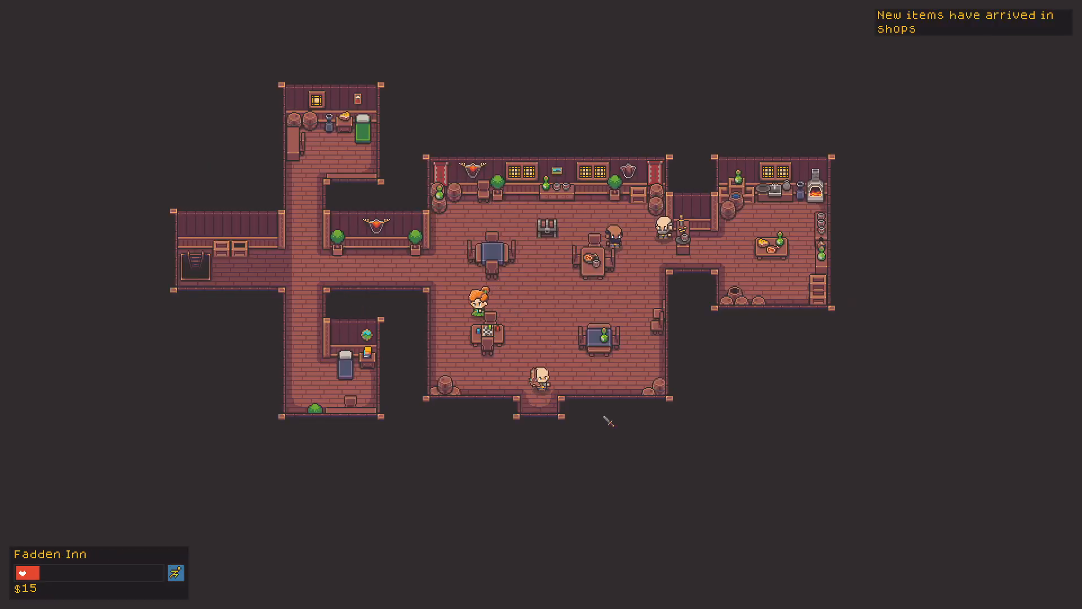
key(w)
key(a)
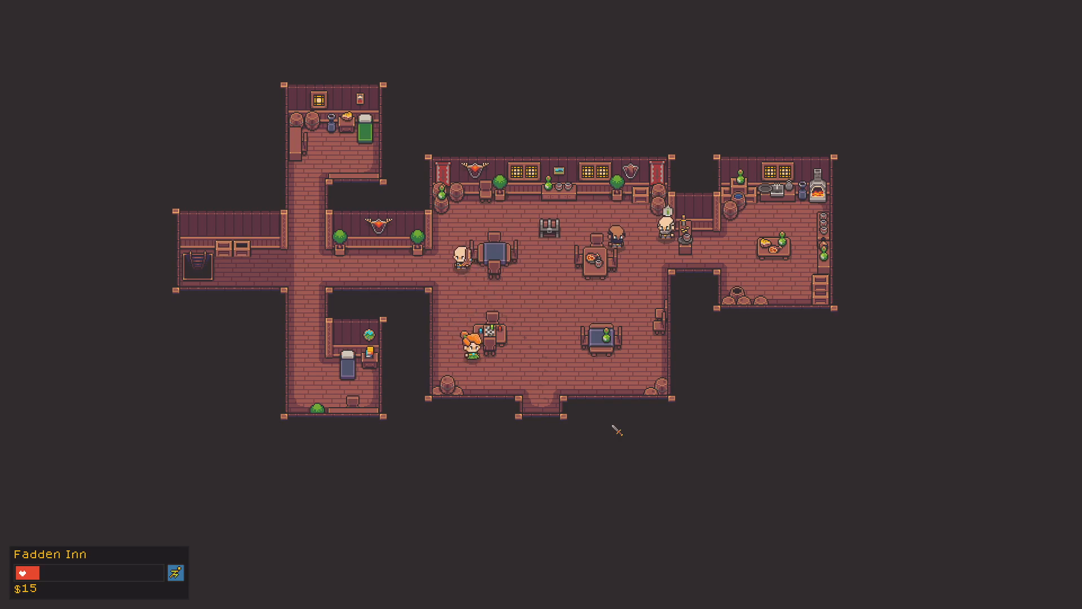
key(space)
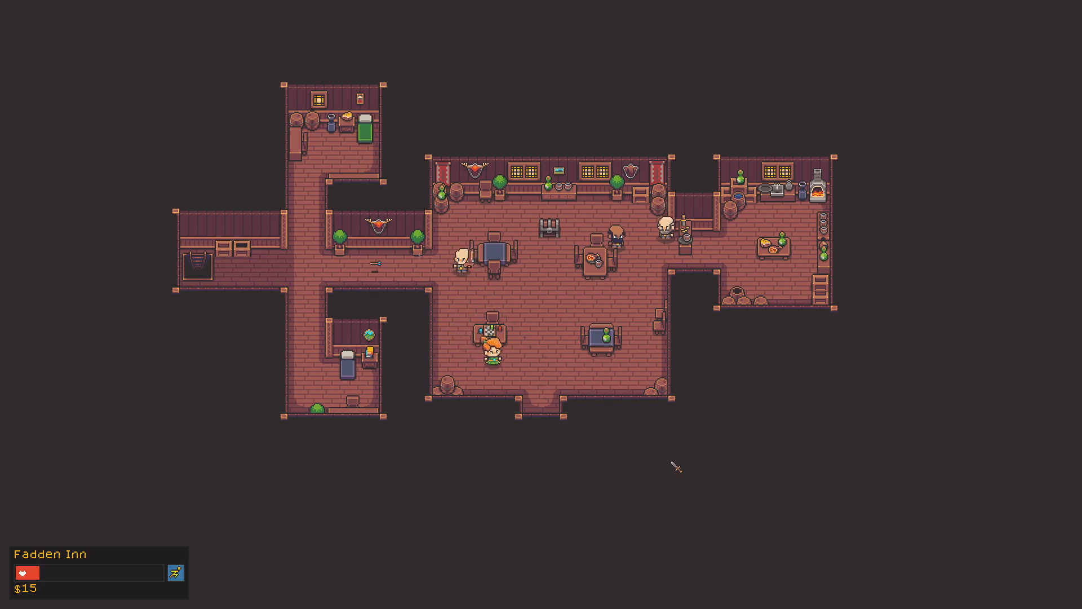
Walk between the inn's main room and the side corridor while firing the Crossbow along the corridor, and end the playtest.
key(a)
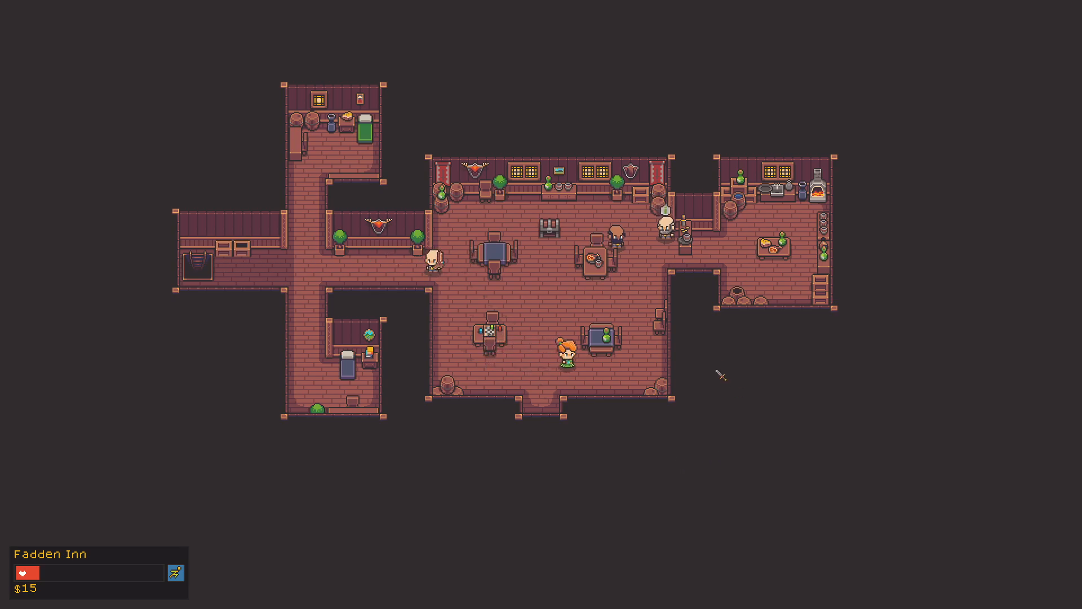
key(a)
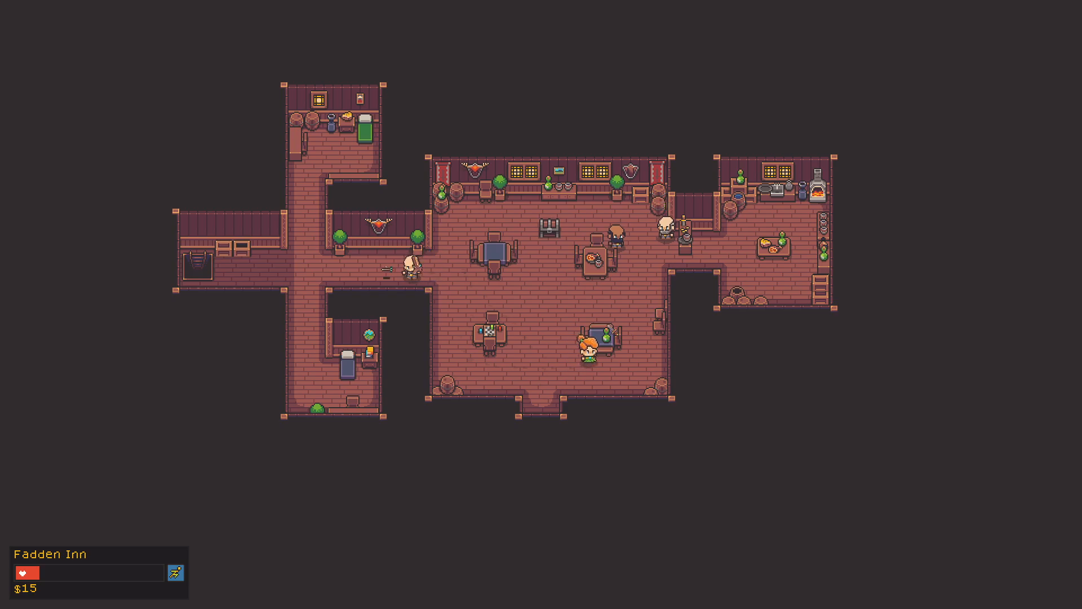
key(a)
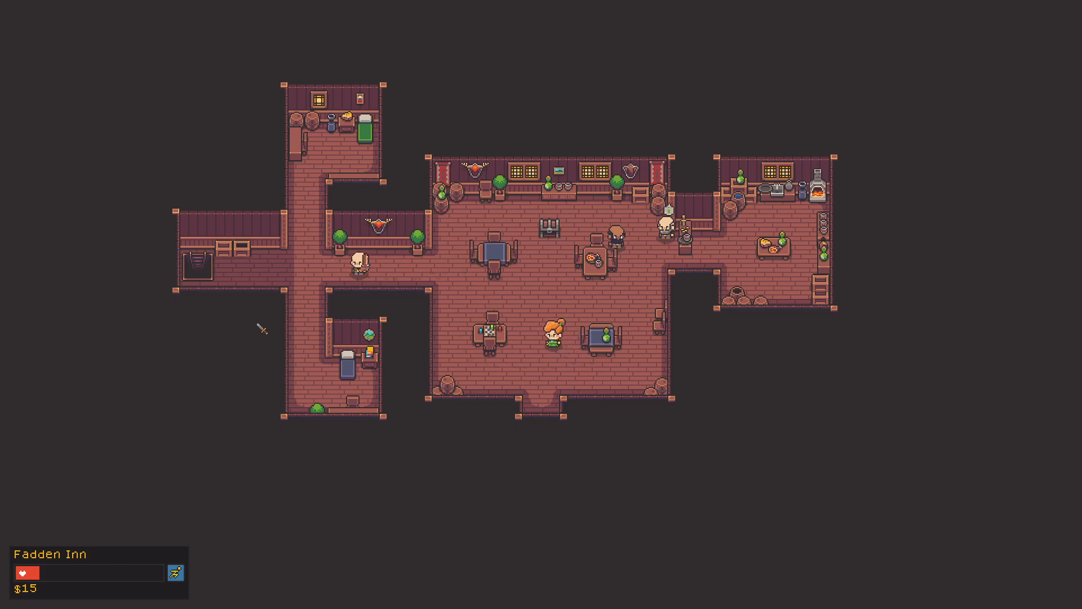
key(d)
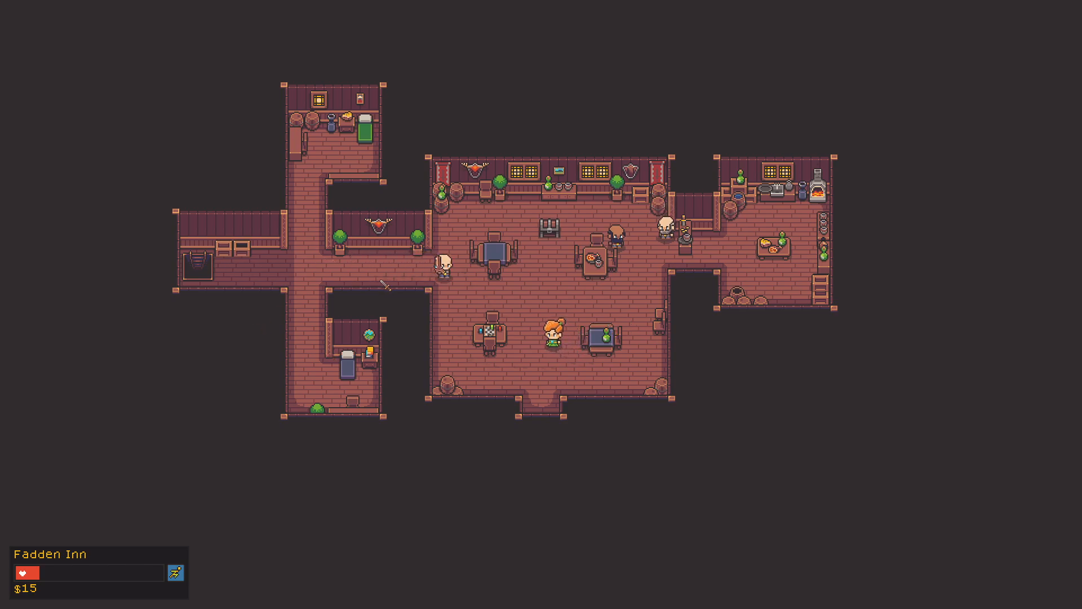
key(s)
key(d)
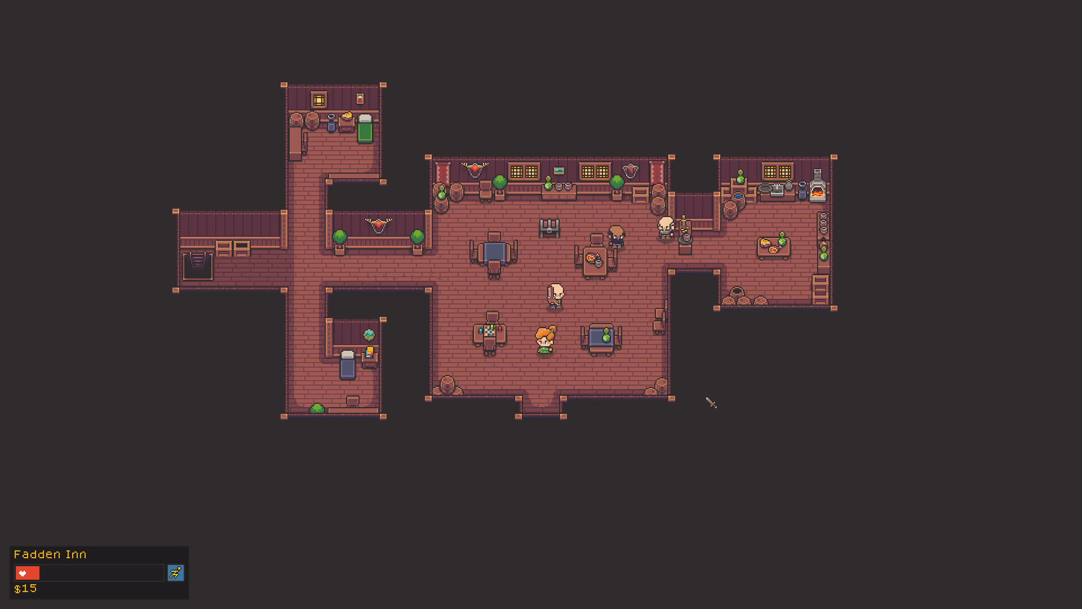
key(a)
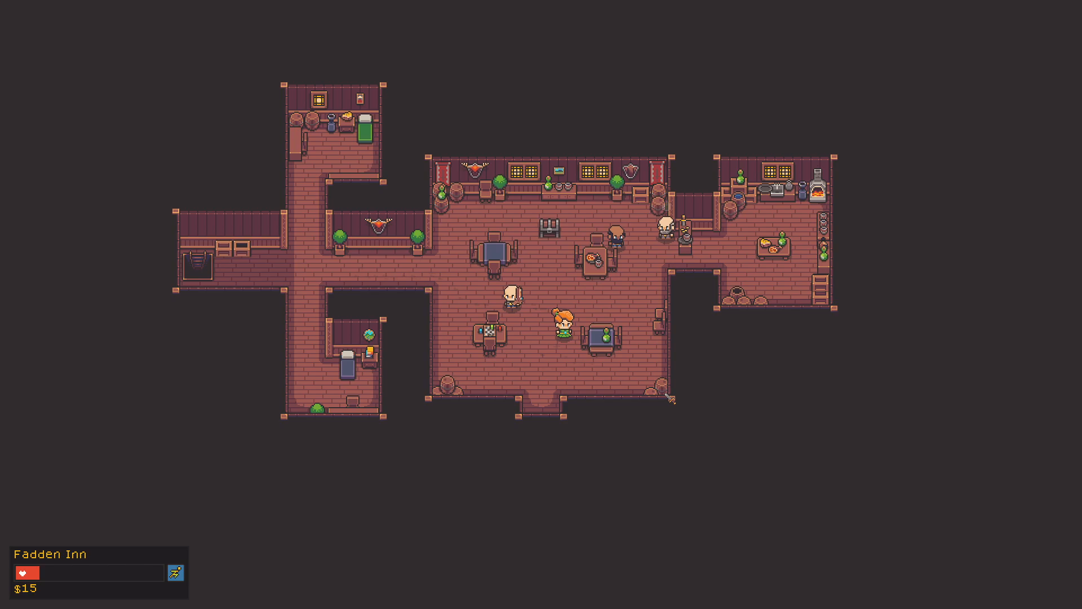
key(Escape)
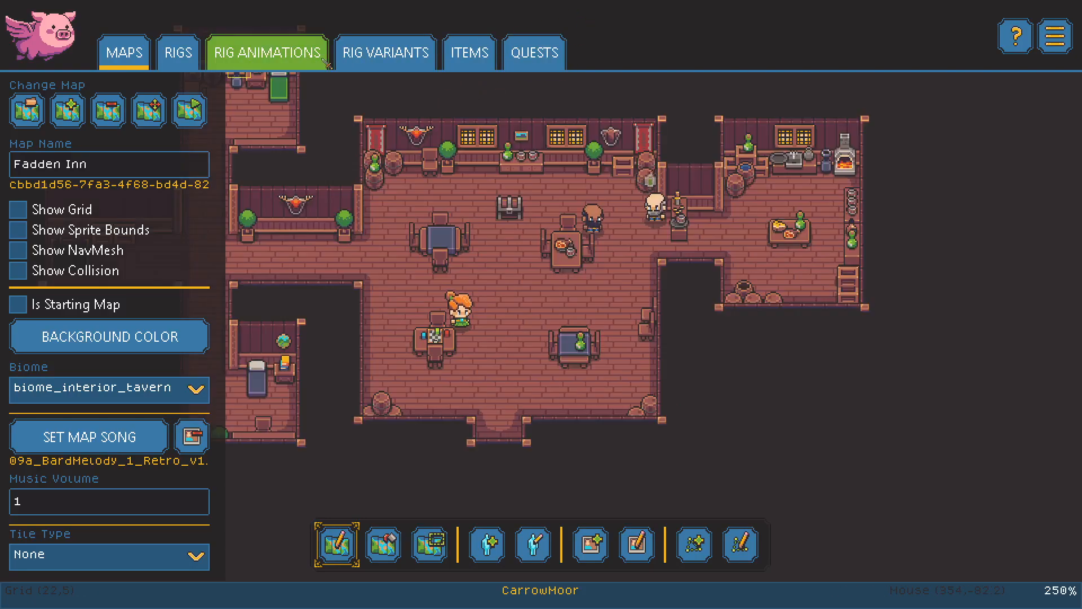
Review the rig variants Human: Midtone, Human: Darktone and Default.
click(389, 57)
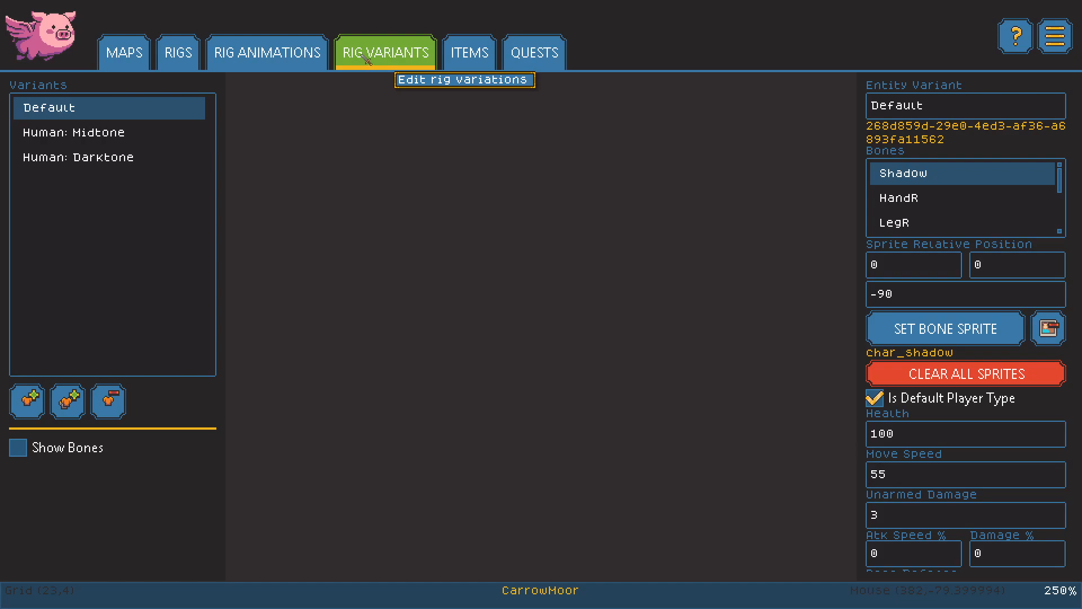
click(94, 136)
click(107, 160)
click(77, 116)
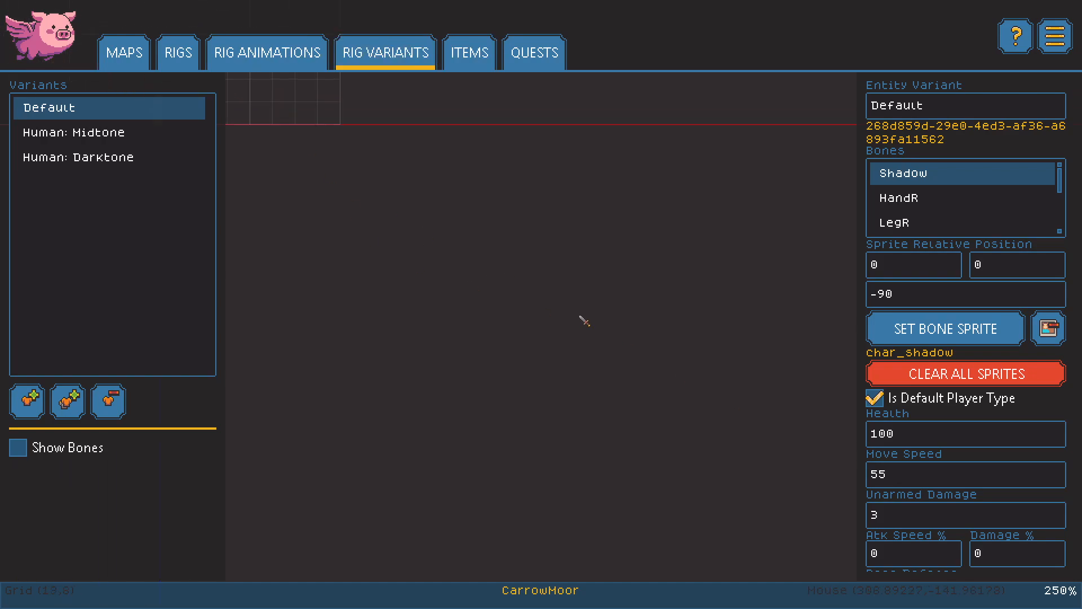
Look through the list of armor items, including the hair, shirt and pants entries.
click(470, 54)
scroll(85, 355, down, 5)
scroll(84, 361, down, 2)
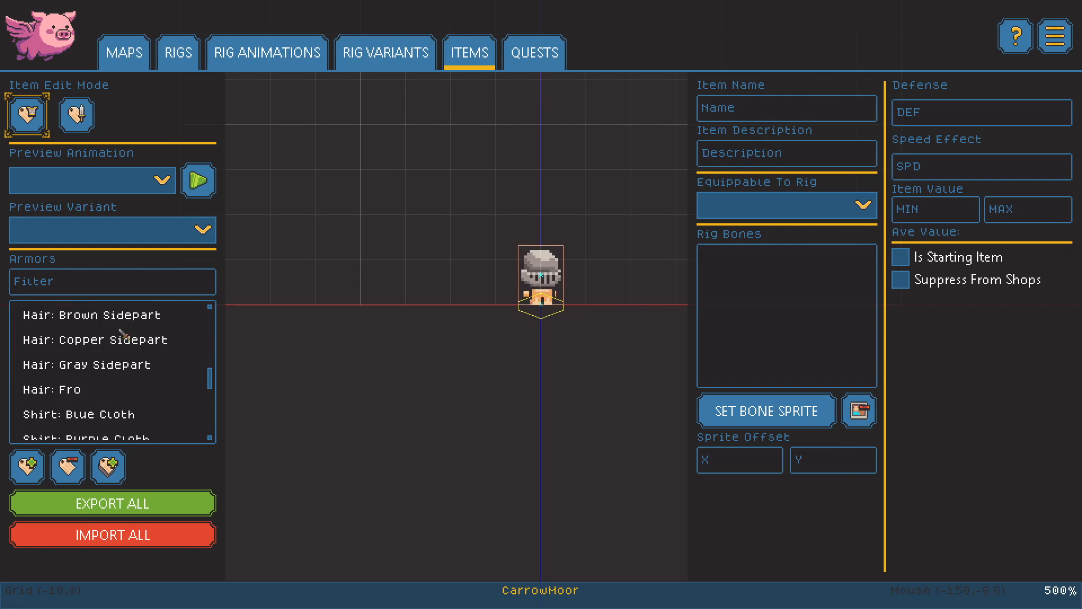
scroll(141, 369, up, 5)
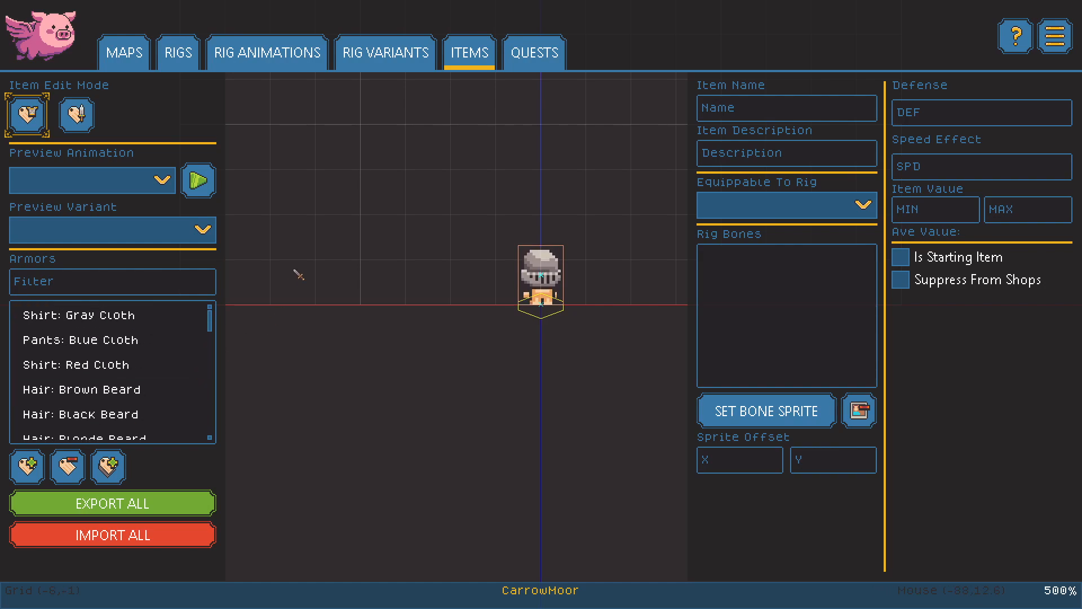